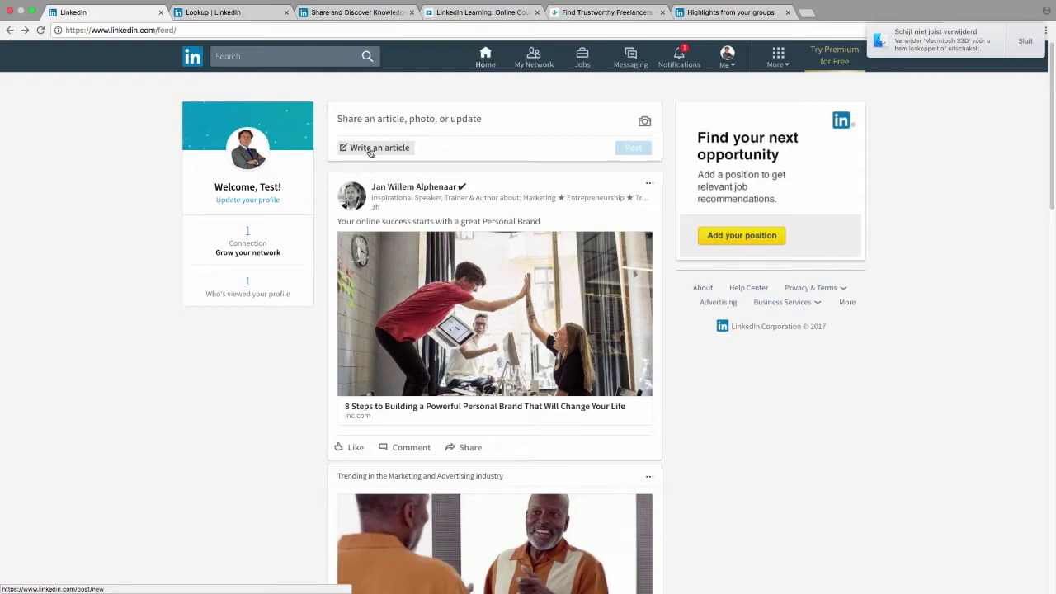
Step: Switch to the browser window showing the old-layout LinkedIn home feed
key("super+Tab")
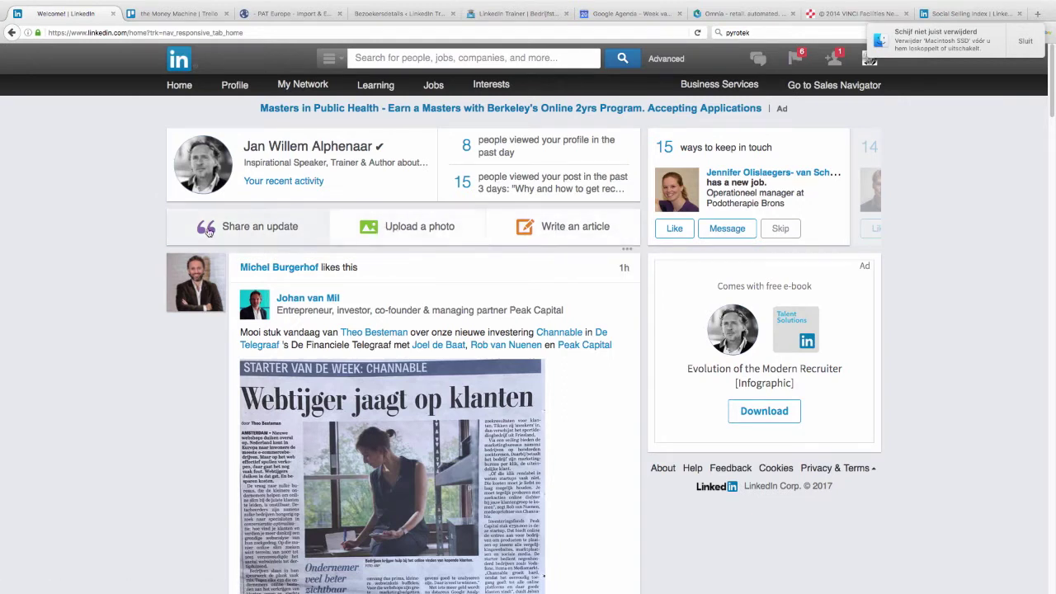
Step: Go back to the new-layout feed and scroll through it
key("super+Tab")
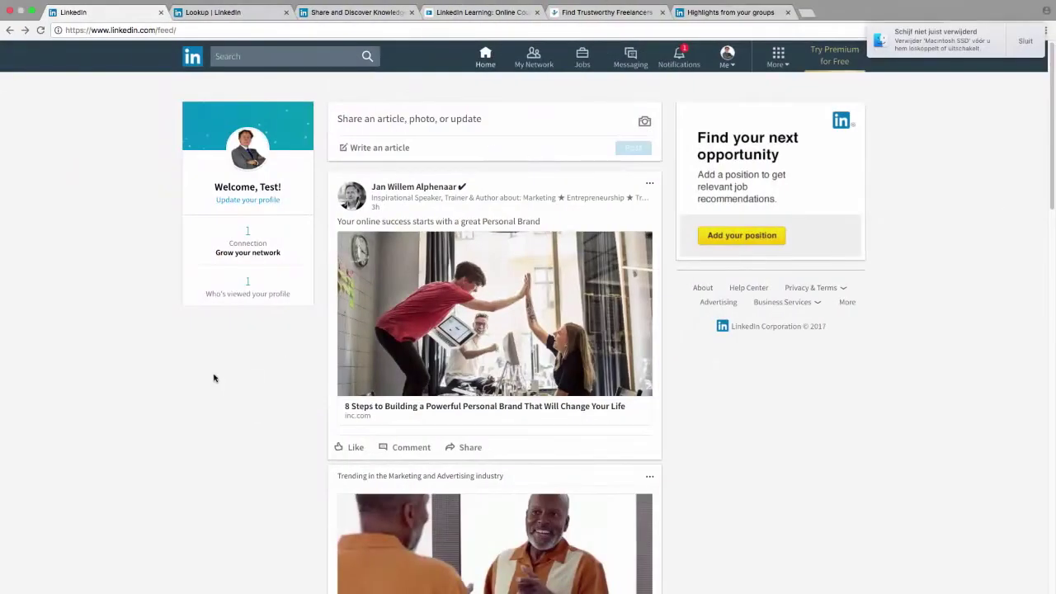
scroll(214, 376, "down", 15)
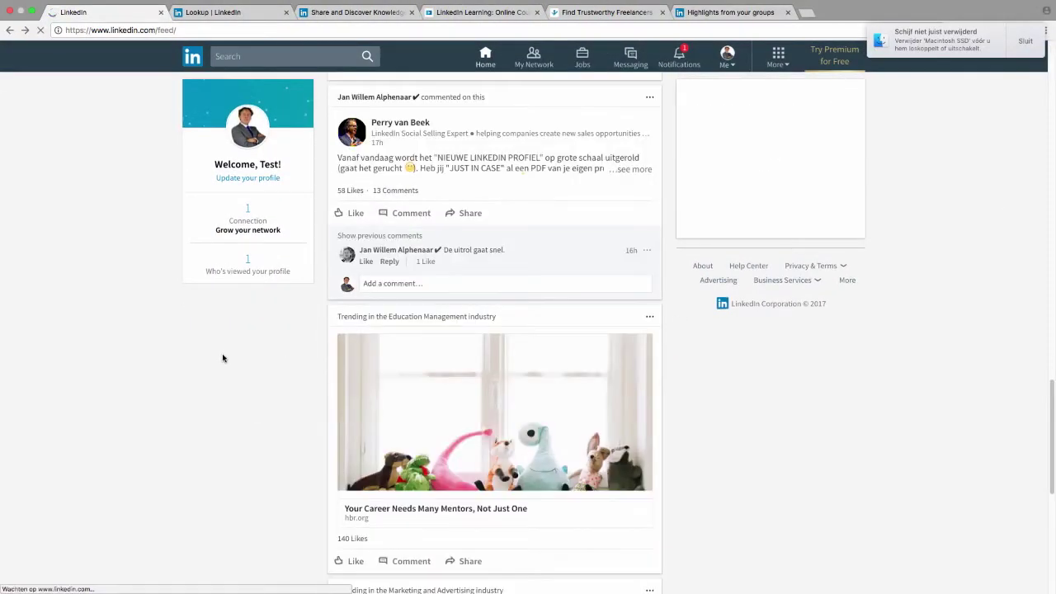
scroll(223, 358, "up", 15)
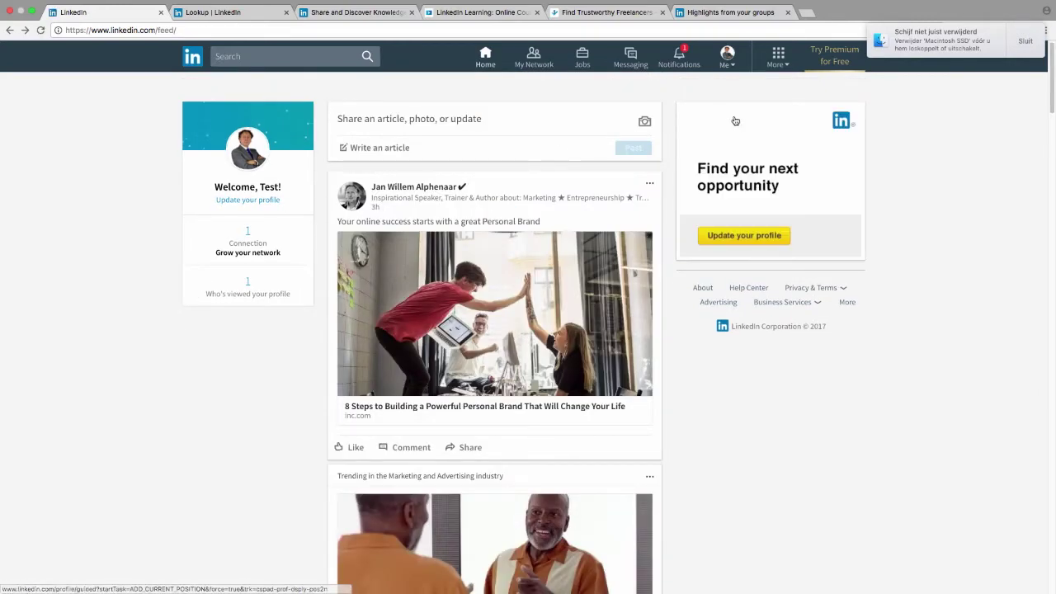
Step: Open the old-layout profile page, then open the account menu on the new feed
key("super+Tab")
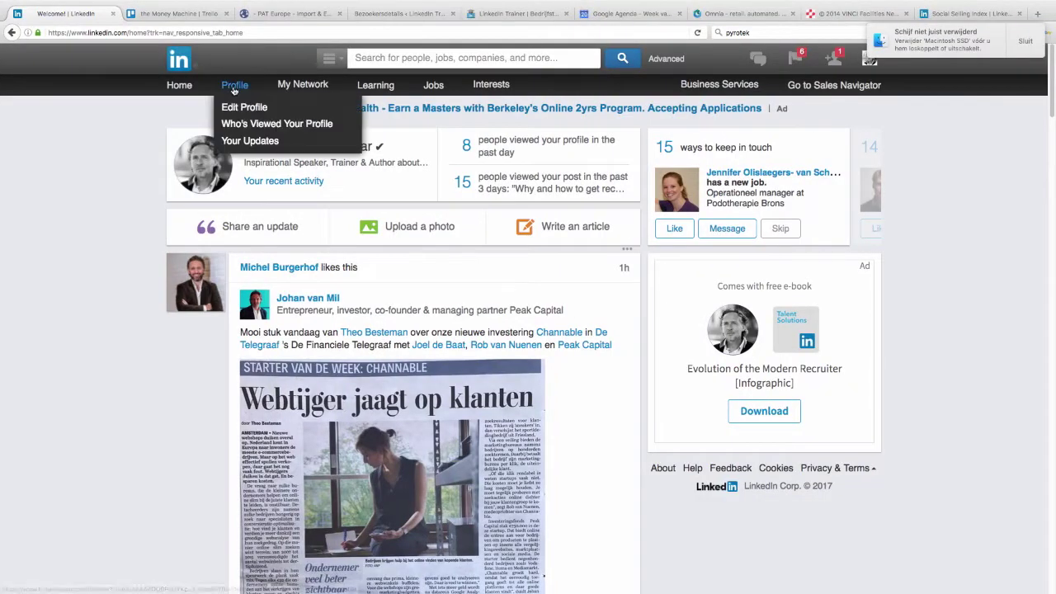
left_click(234, 88)
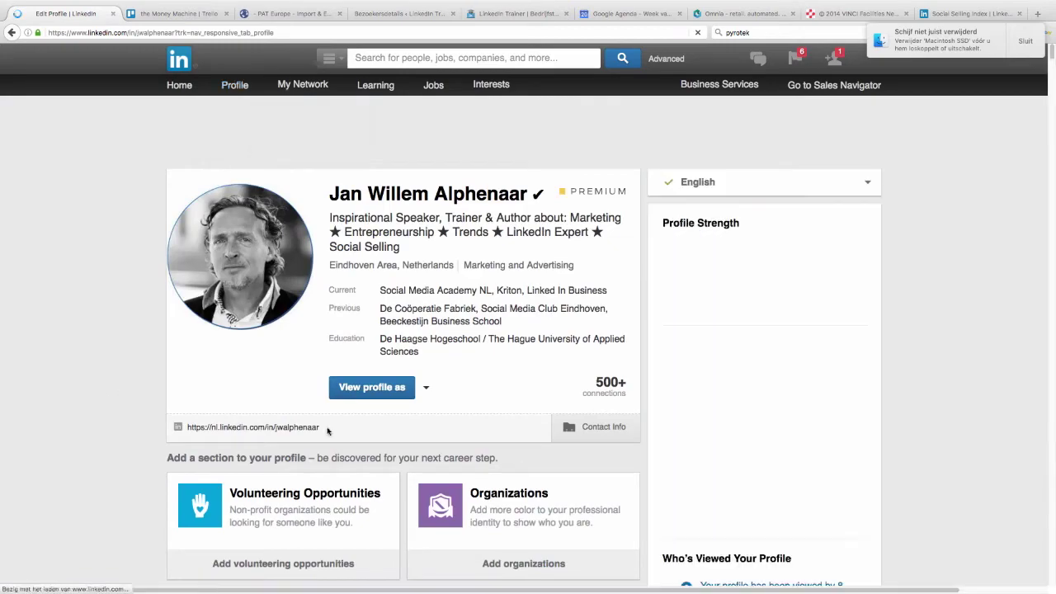
key("super+Tab")
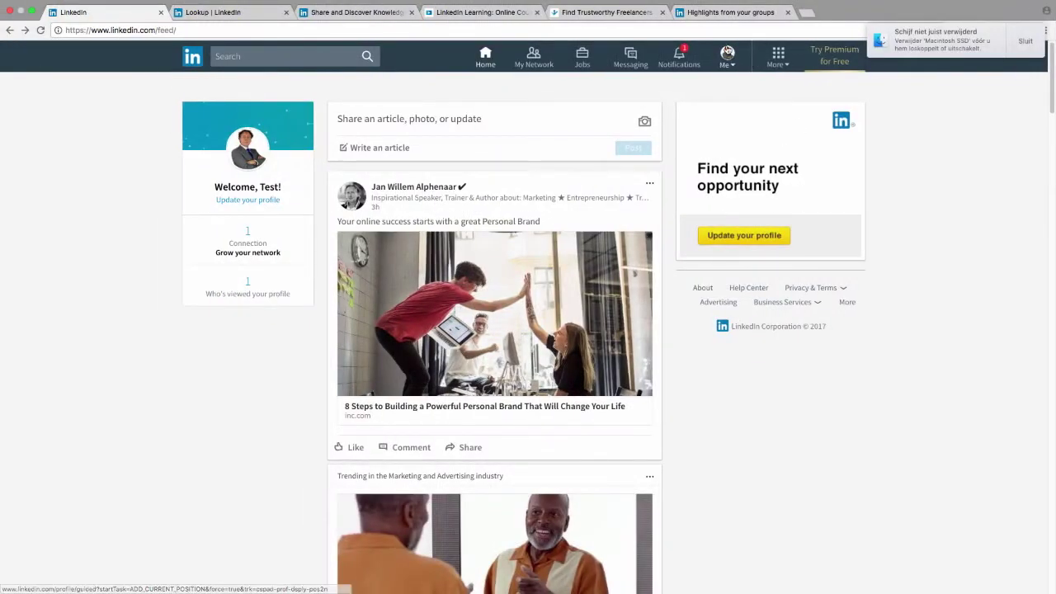
left_click(727, 55)
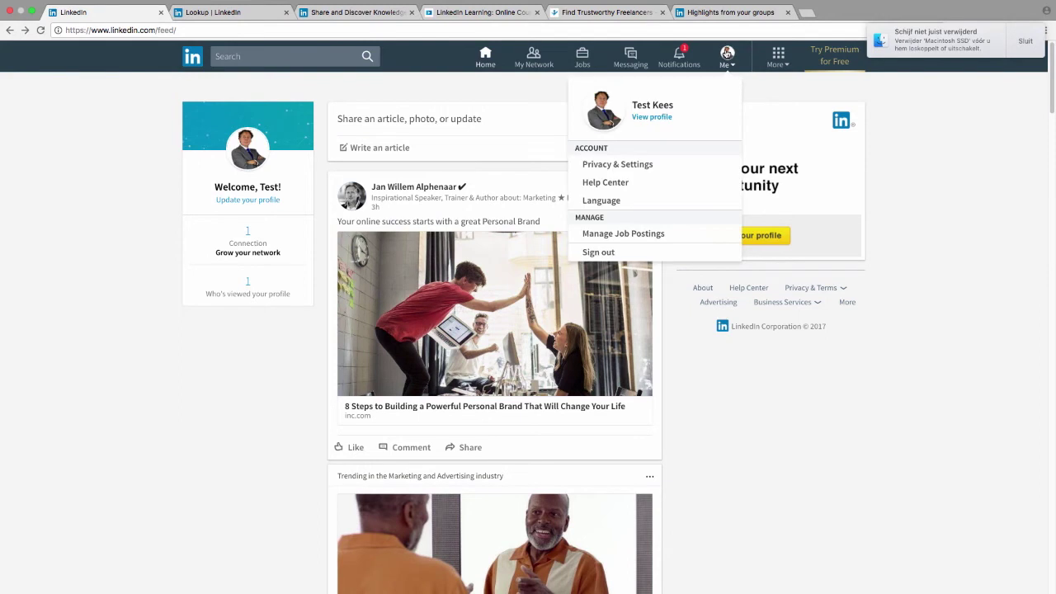
Step: Open your new-layout profile and list the addable sections: work experience, education, volunteer experience
left_click(658, 118)
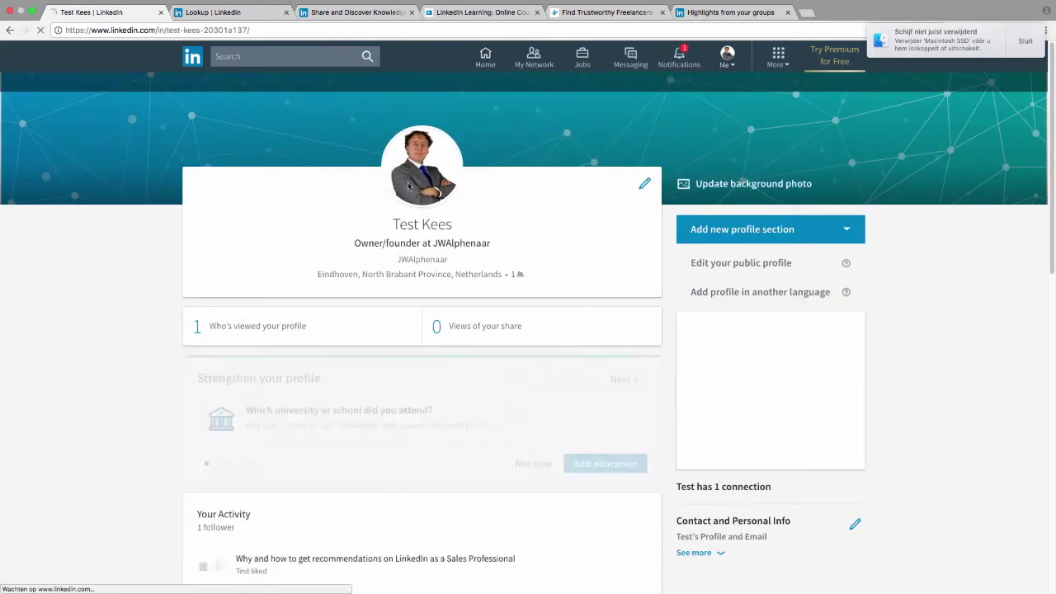
left_click(479, 64)
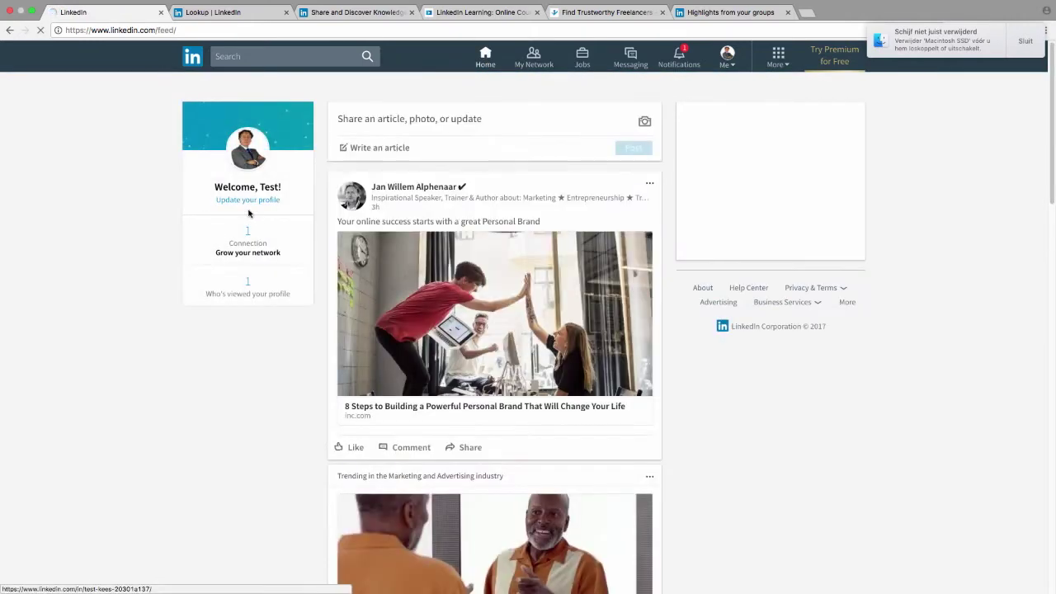
left_click(245, 201)
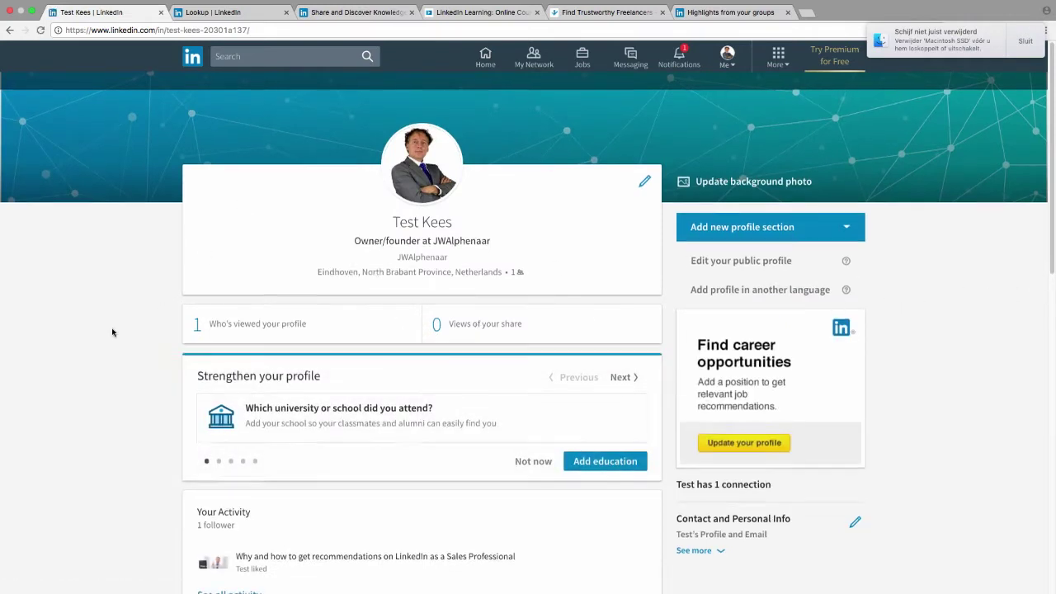
scroll(124, 326, "down", 3)
scroll(113, 331, "down", 2)
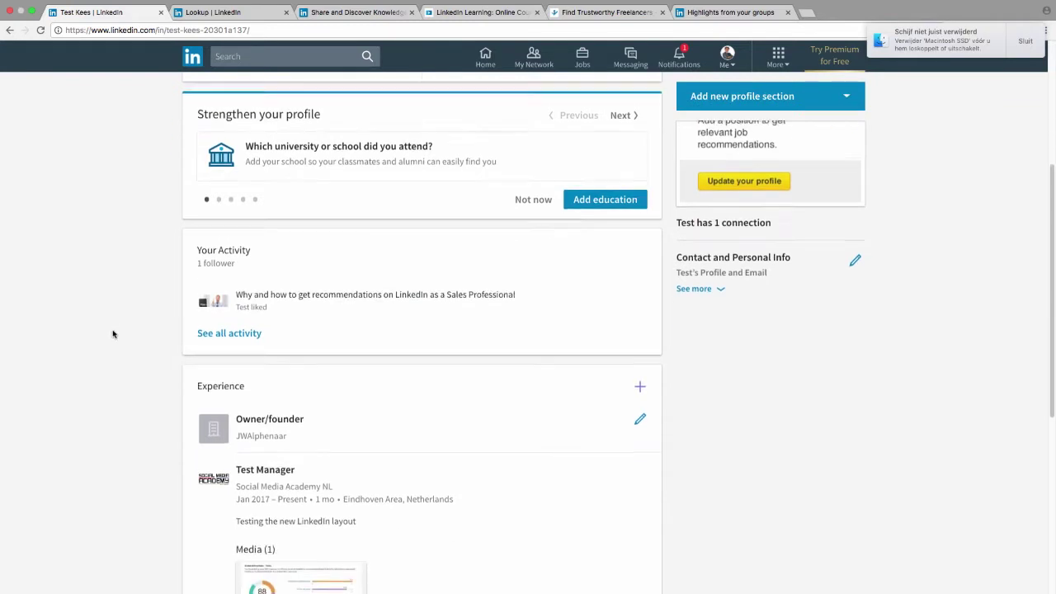
scroll(113, 331, "up", 5)
left_click(851, 233)
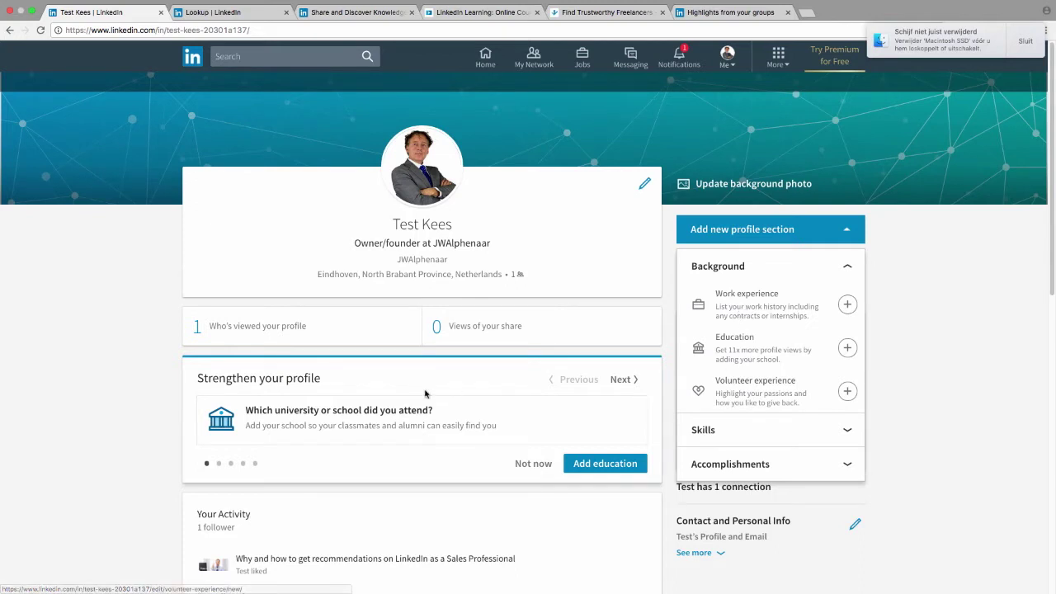
left_click(756, 307)
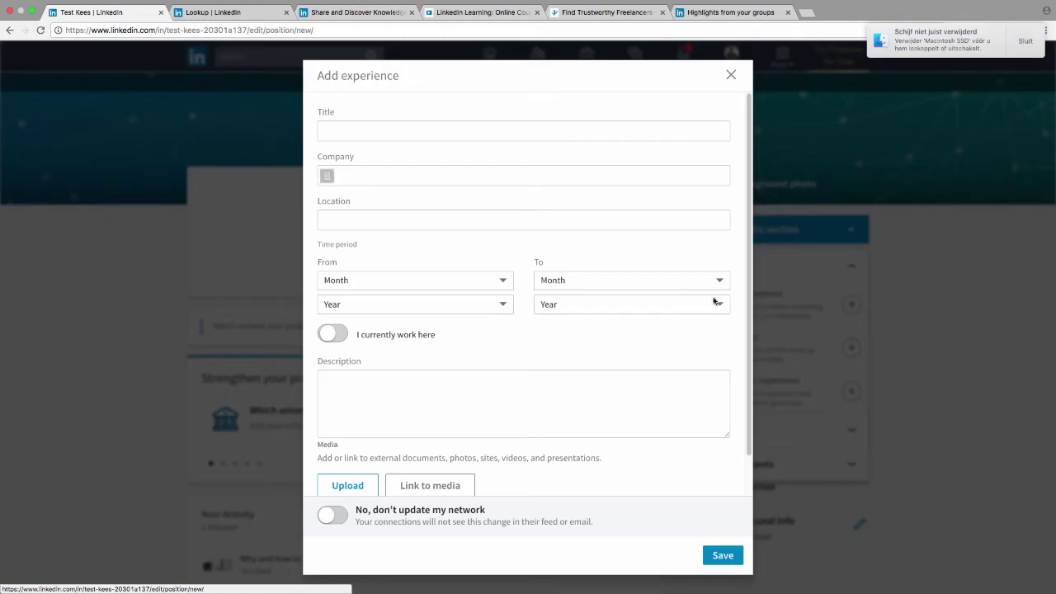
left_click(392, 131)
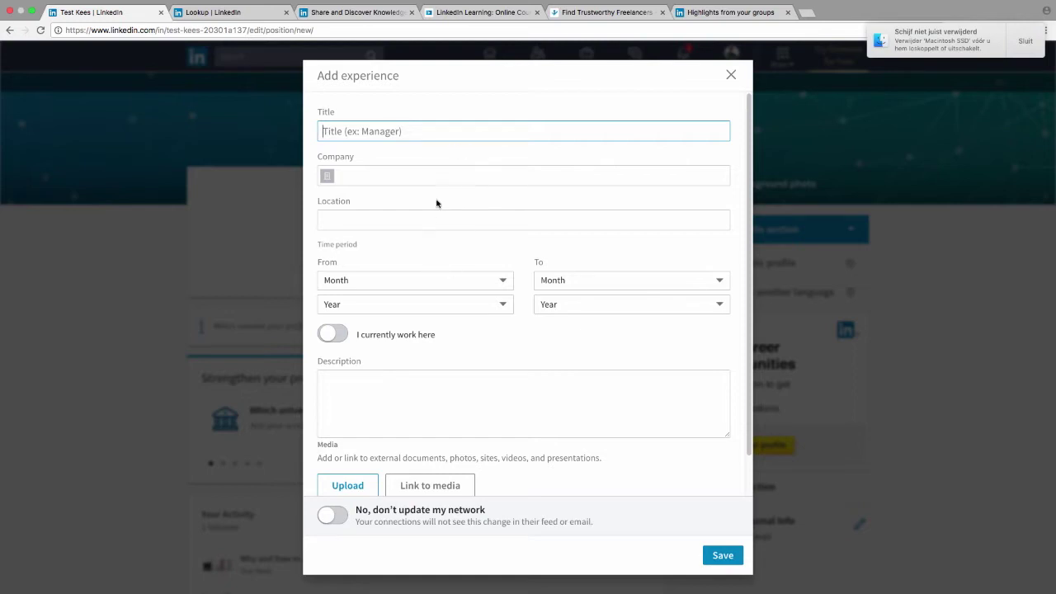
left_click(466, 427)
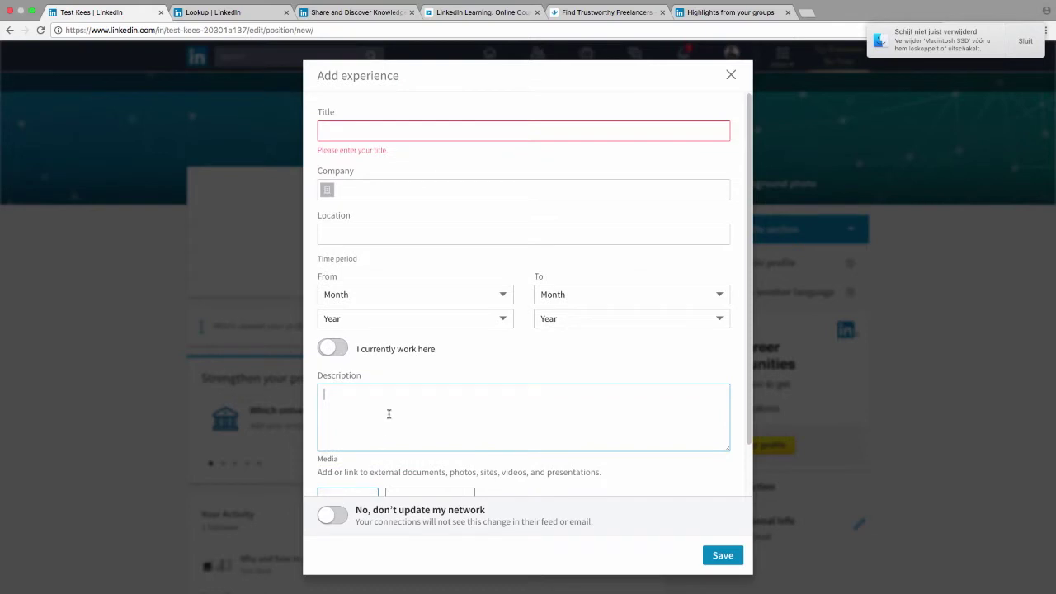
scroll(389, 396, "down", 2)
scroll(392, 363, "up", 2)
left_click(489, 130)
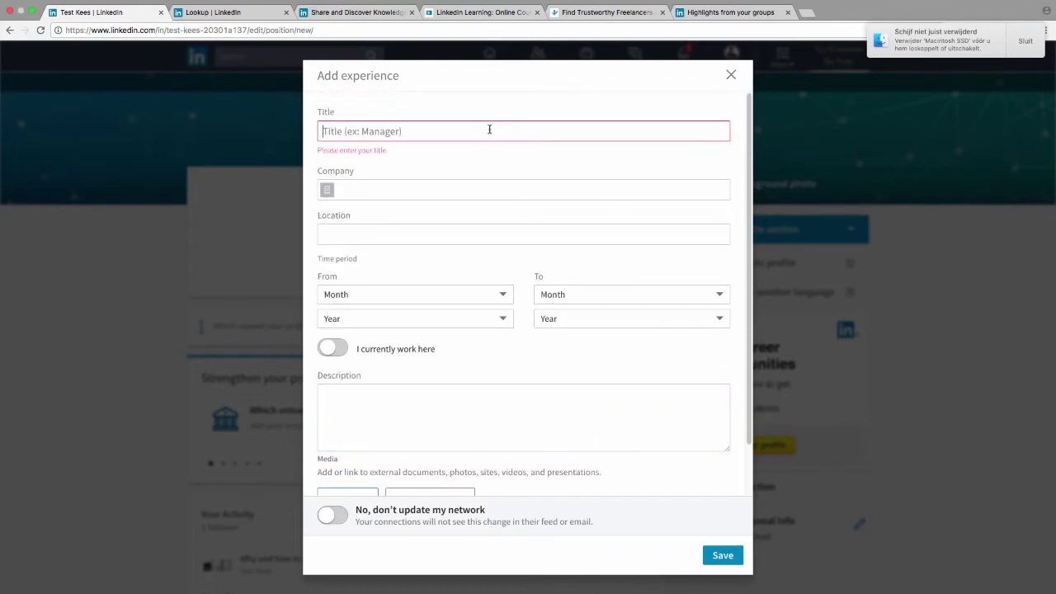
left_click(524, 397)
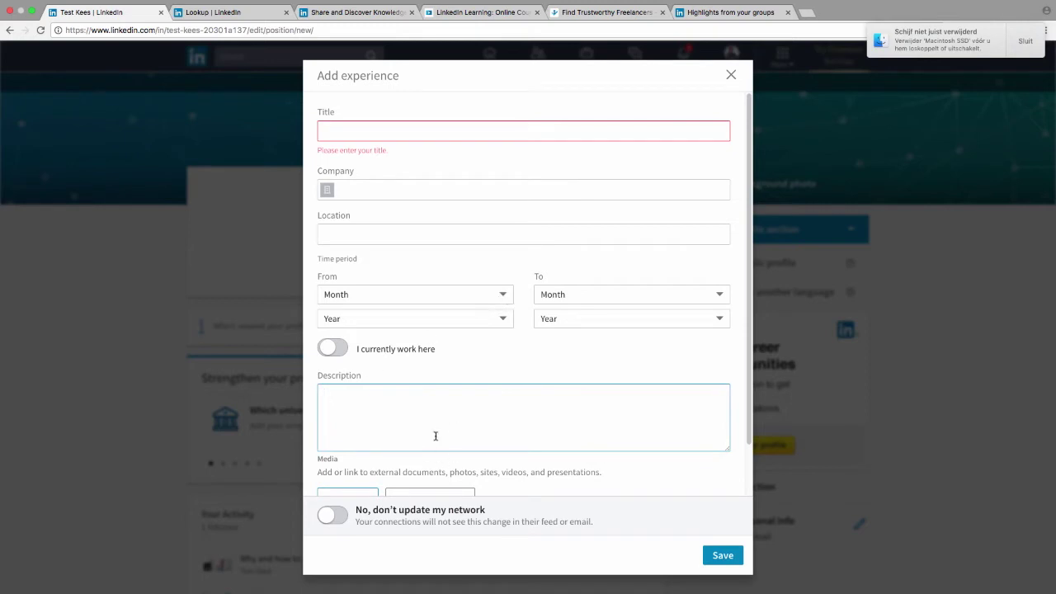
scroll(435, 435, "down", 2)
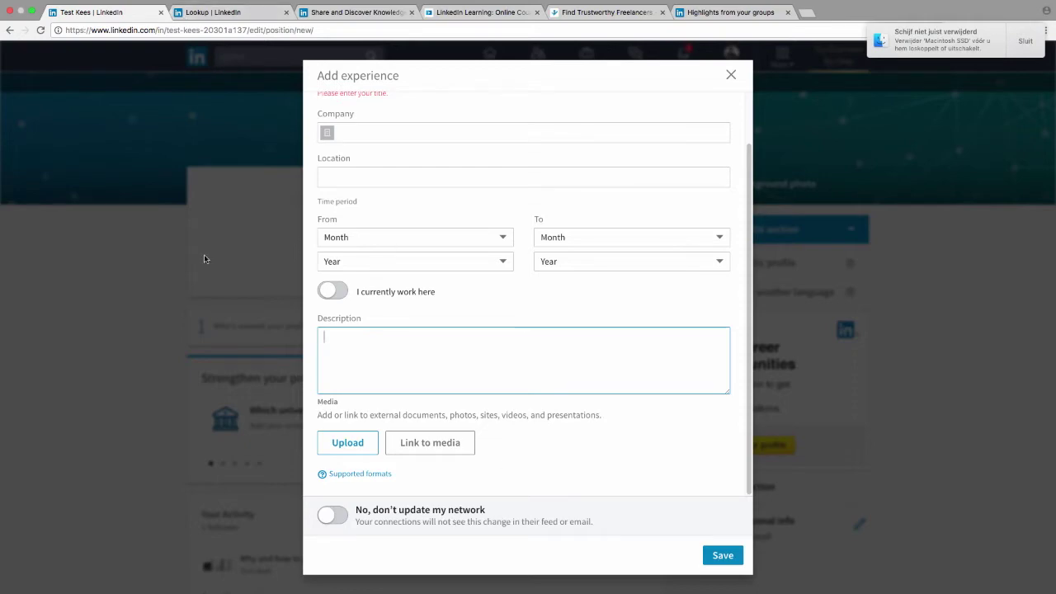
key("super+Tab")
scroll(864, 426, "down", 5)
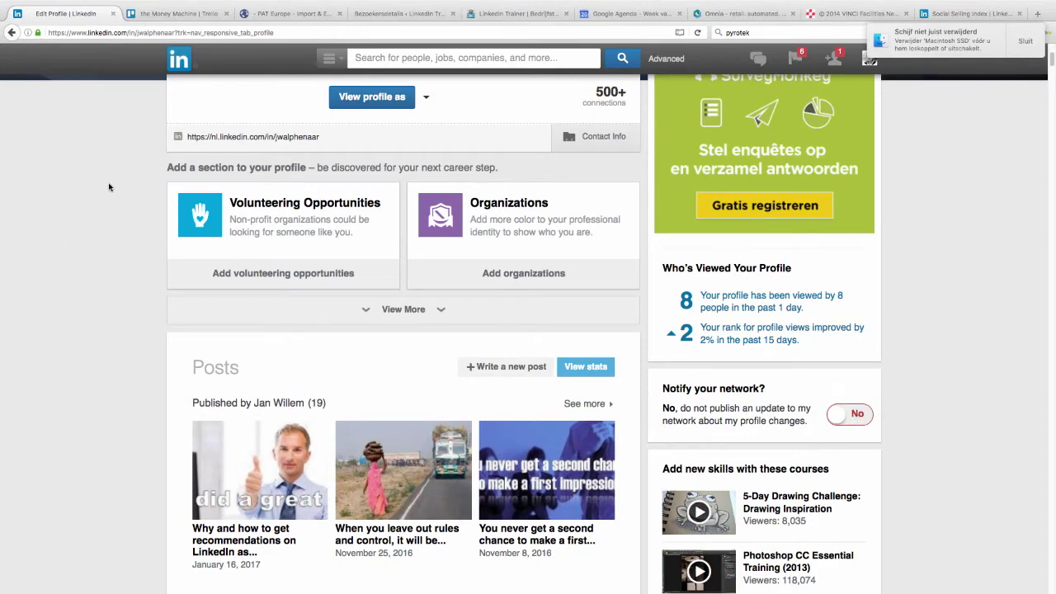
key("super+Tab")
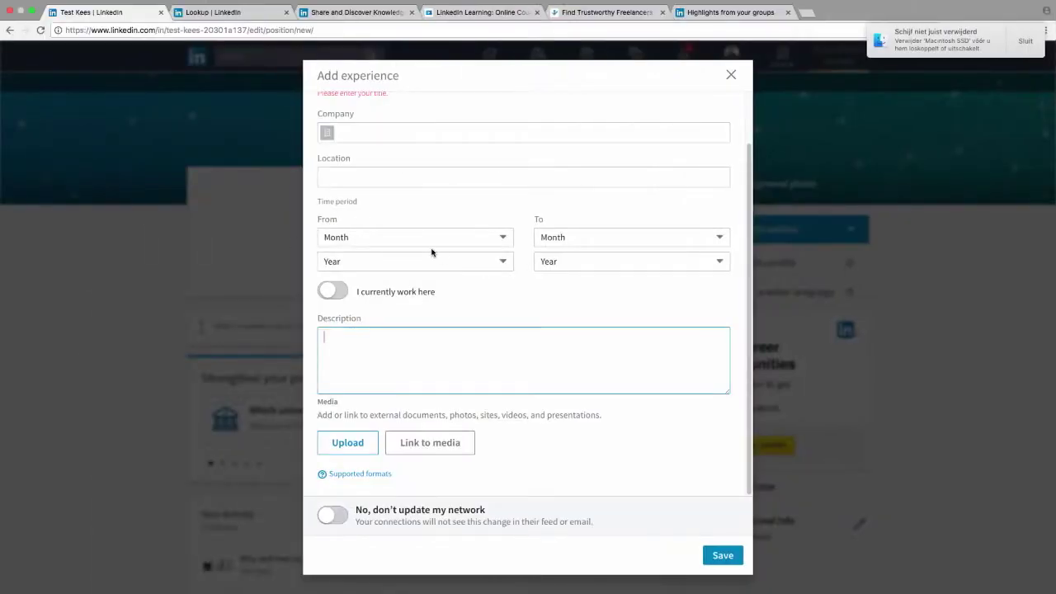
scroll(453, 226, "up", 2)
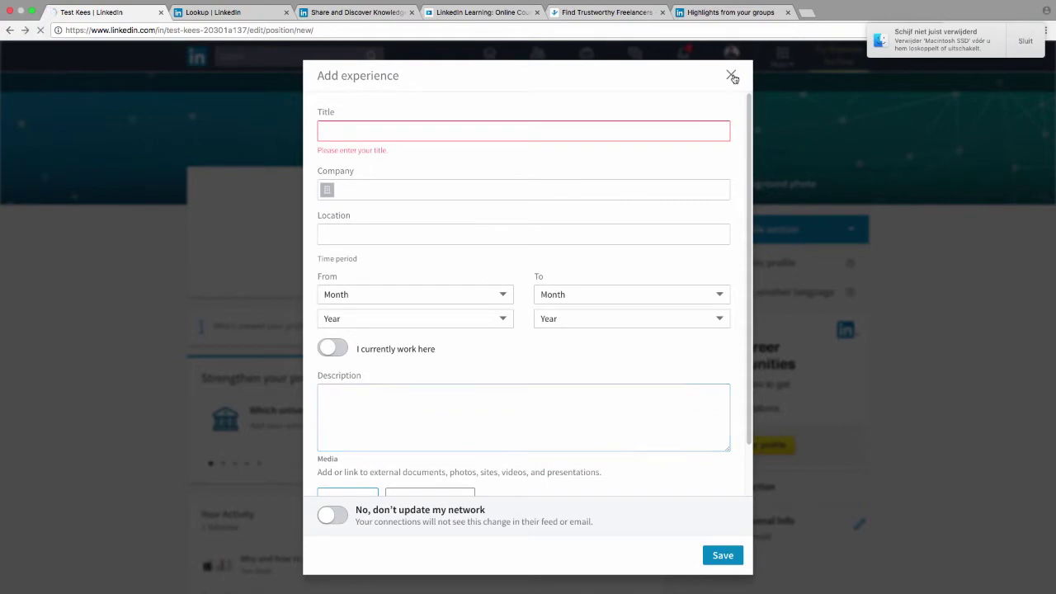
left_click(730, 75)
scroll(112, 390, "down", 5)
scroll(113, 391, "down", 6)
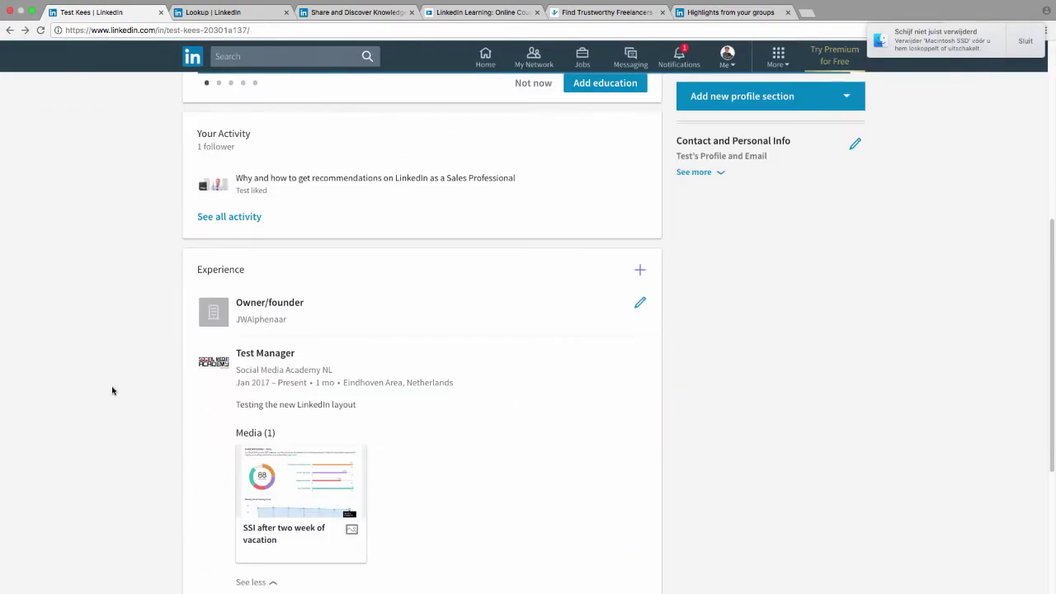
scroll(124, 353, "up", 15)
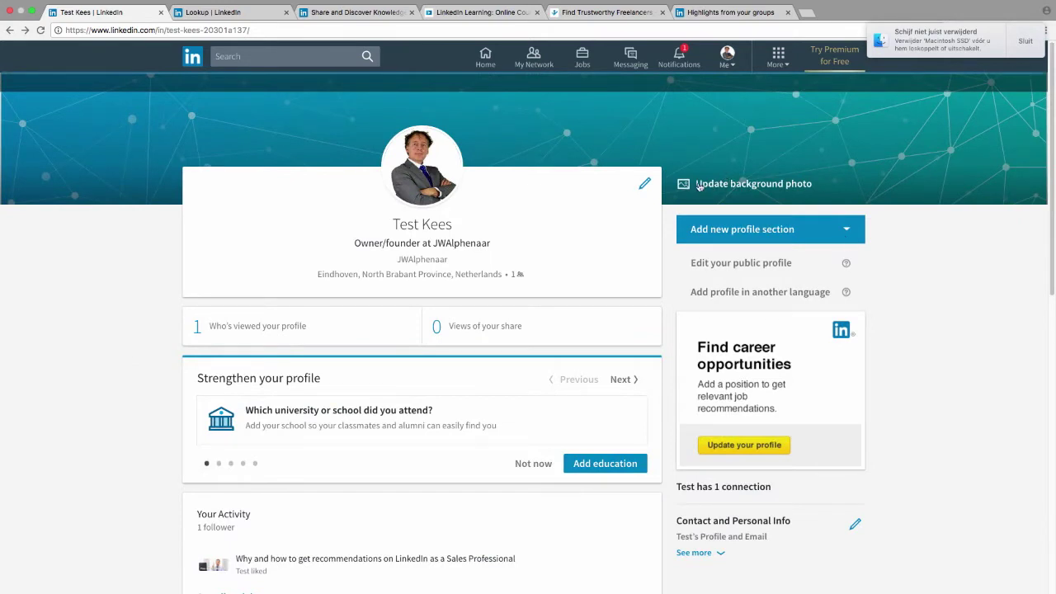
Step: Open the intro editor and enlarge the Summary box by dragging its corner
left_click(644, 186)
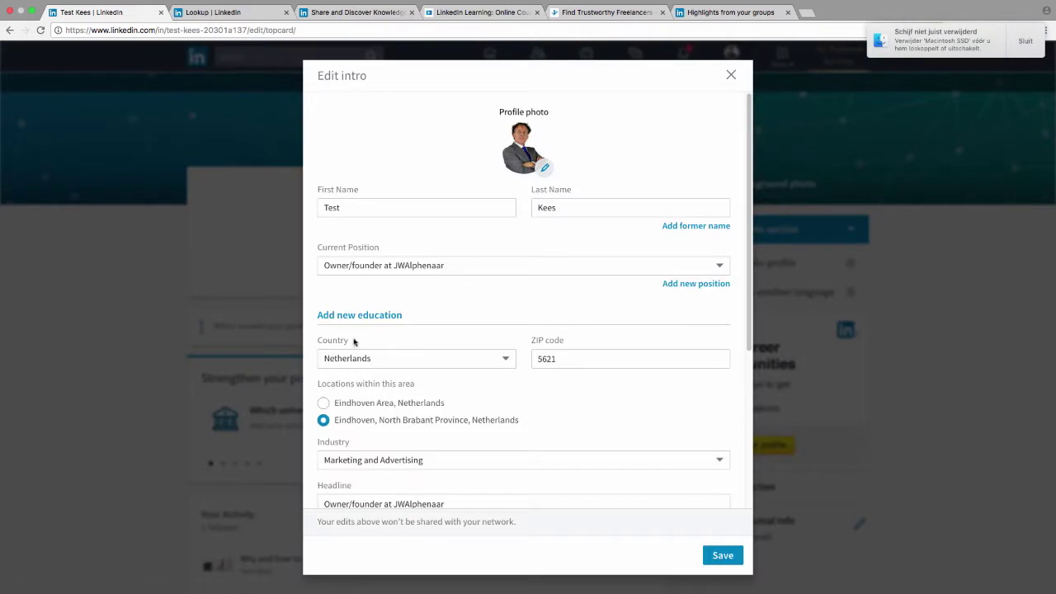
scroll(354, 339, "down", 3)
scroll(433, 347, "down", 1)
left_click(435, 354)
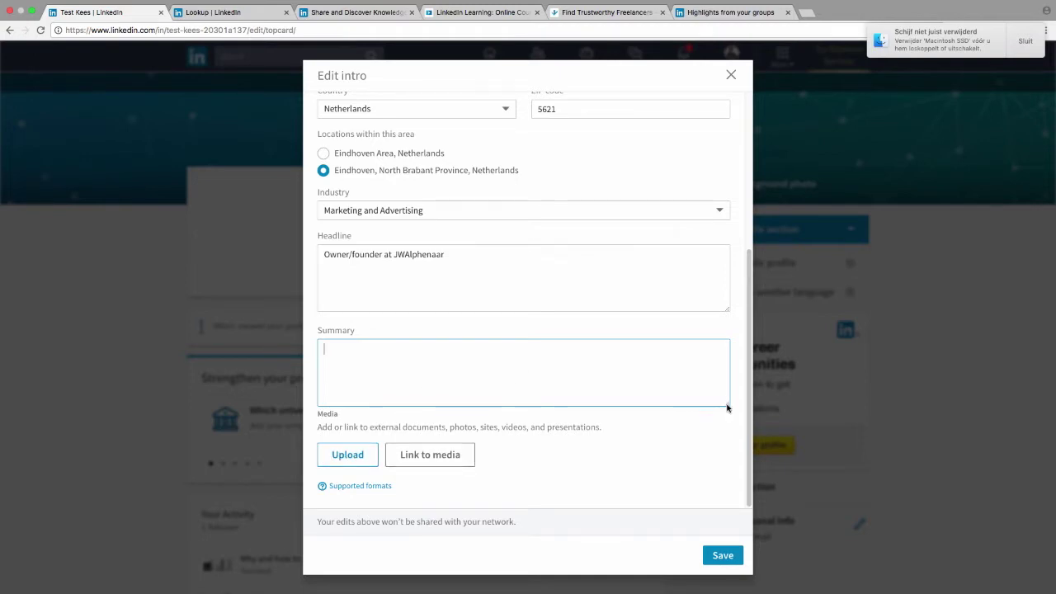
left_click_drag(726, 404, 716, 493)
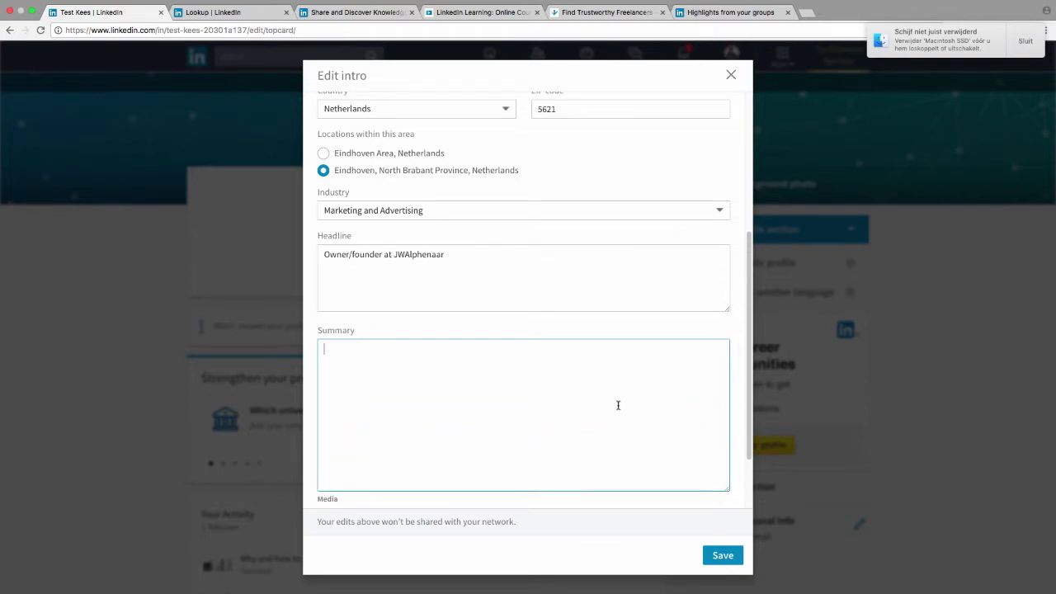
Step: Bring the old-layout profile editing window to the front
scroll(618, 405, "down", 2)
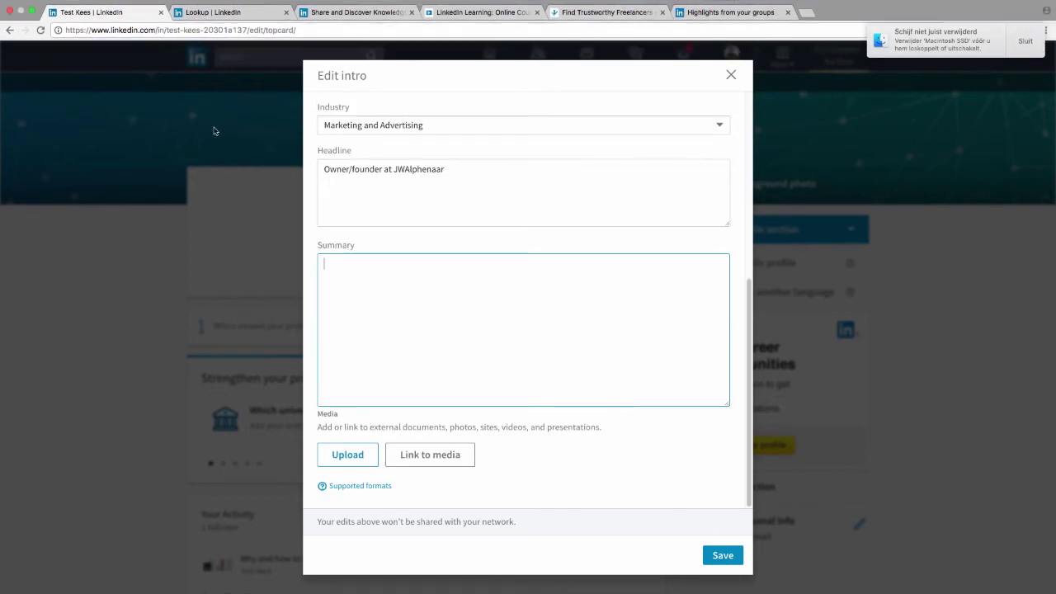
key("super+Tab")
scroll(283, 148, "up", 1)
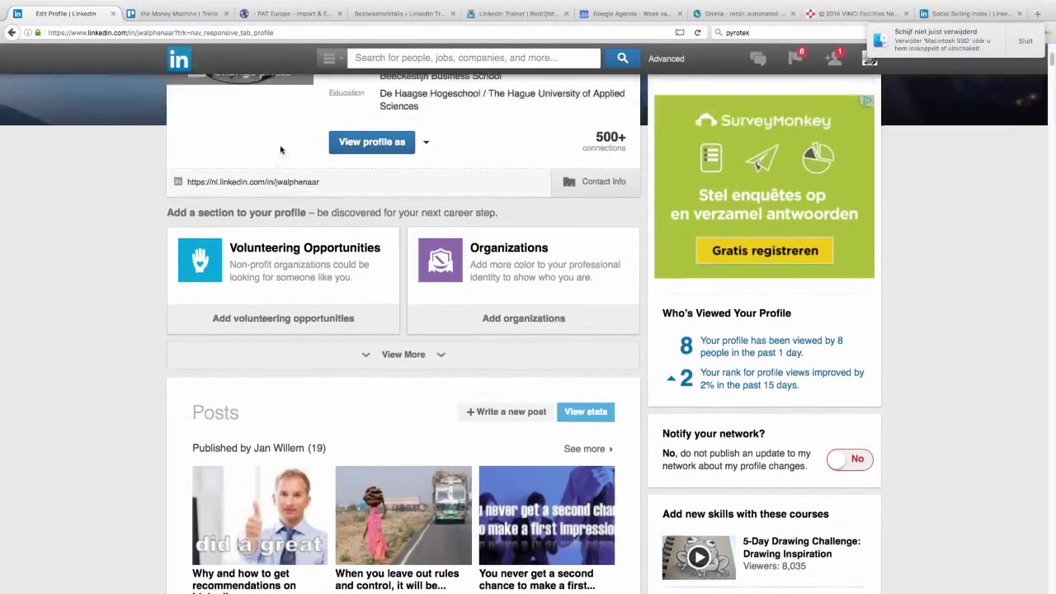
Step: Copy the old profile's summary and paste it into the new intro's Summary box
scroll(405, 239, "down", 4)
scroll(371, 207, "down", 1)
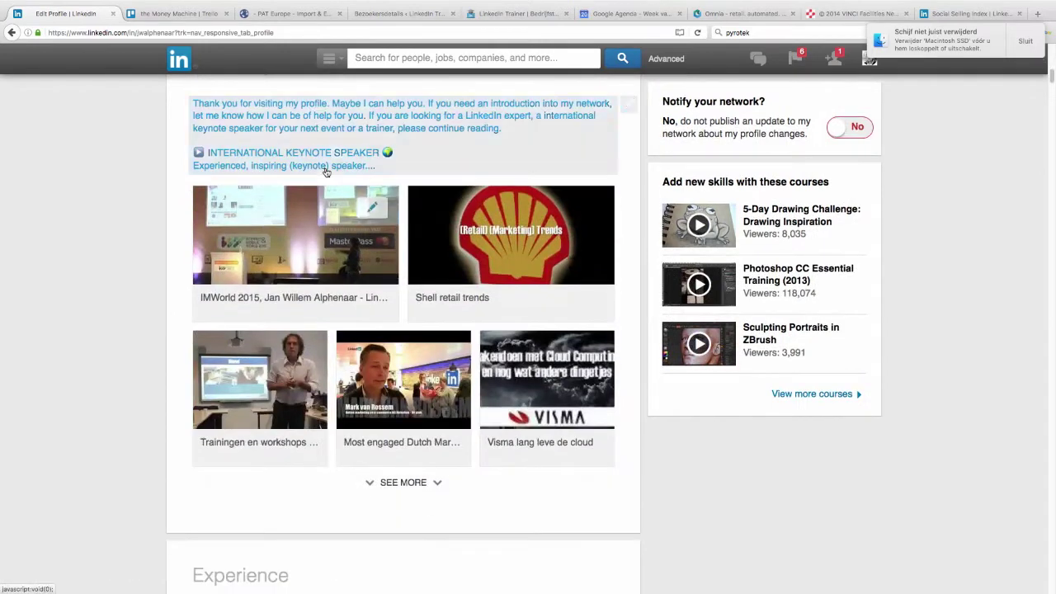
scroll(355, 178, "up", 2)
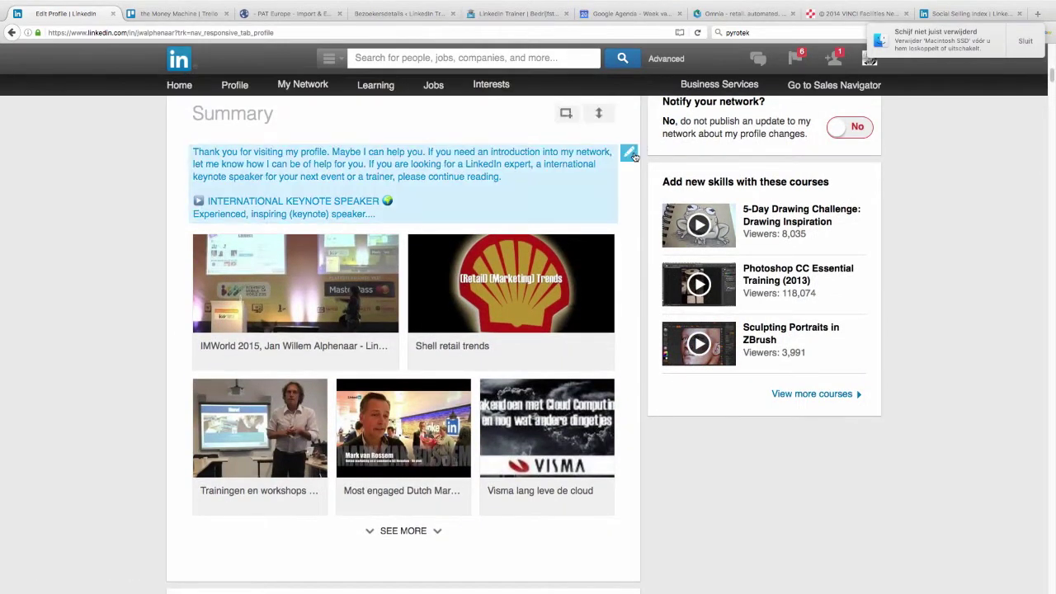
left_click(631, 154)
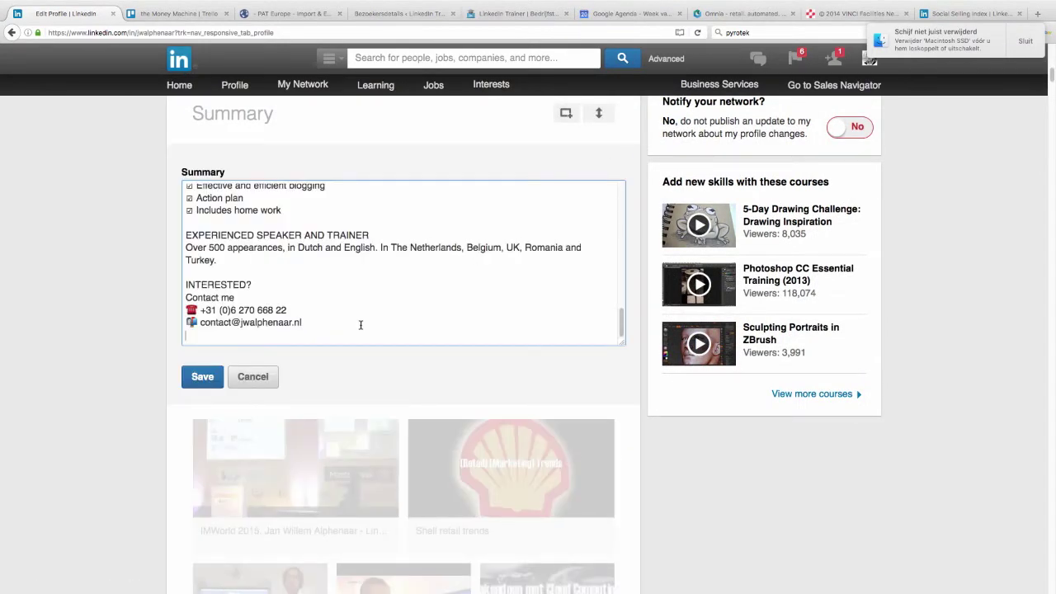
key("super+a")
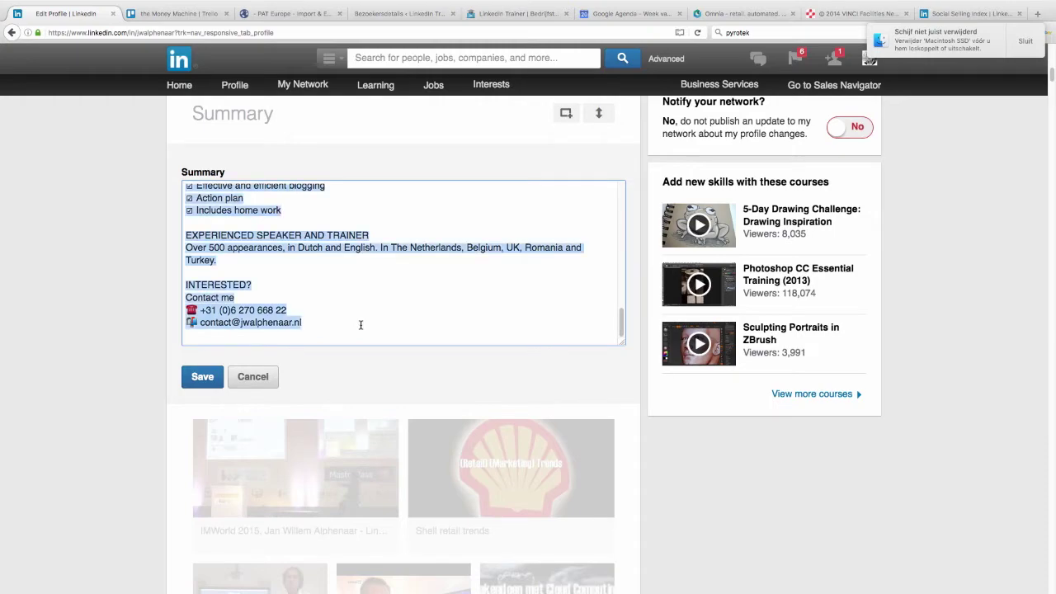
key("super+Tab")
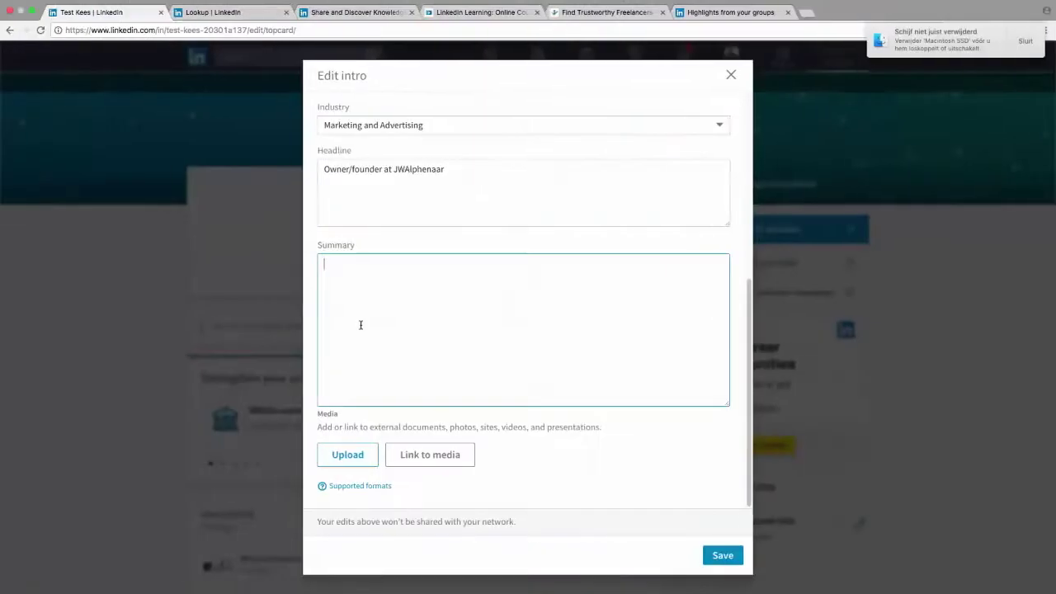
key("super+v")
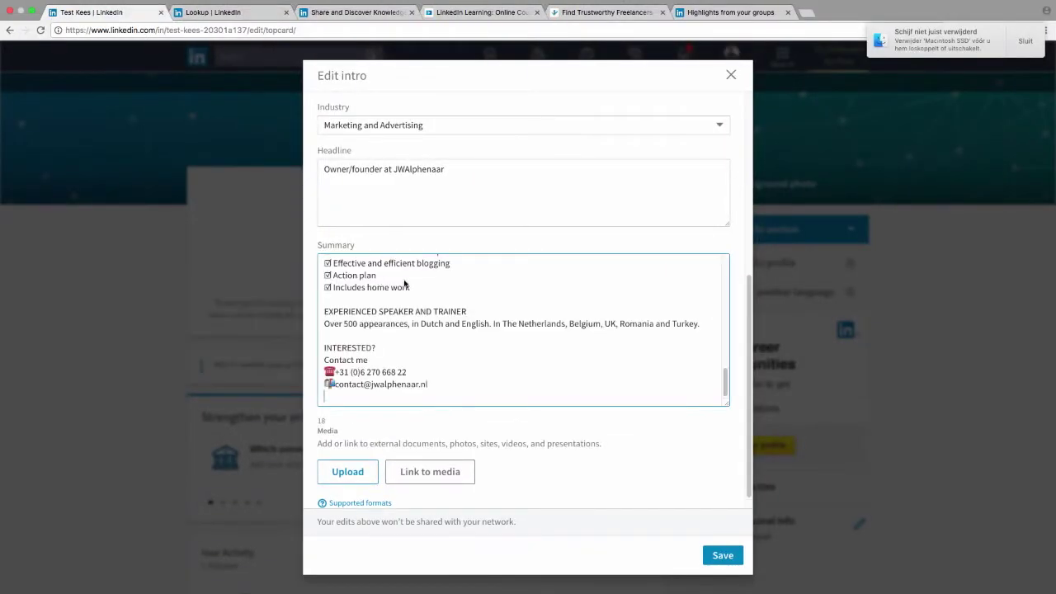
Step: Set the current position to Test Manager at Social Media Academy NL and save the intro
scroll(426, 296, "up", 1)
scroll(426, 295, "up", 10)
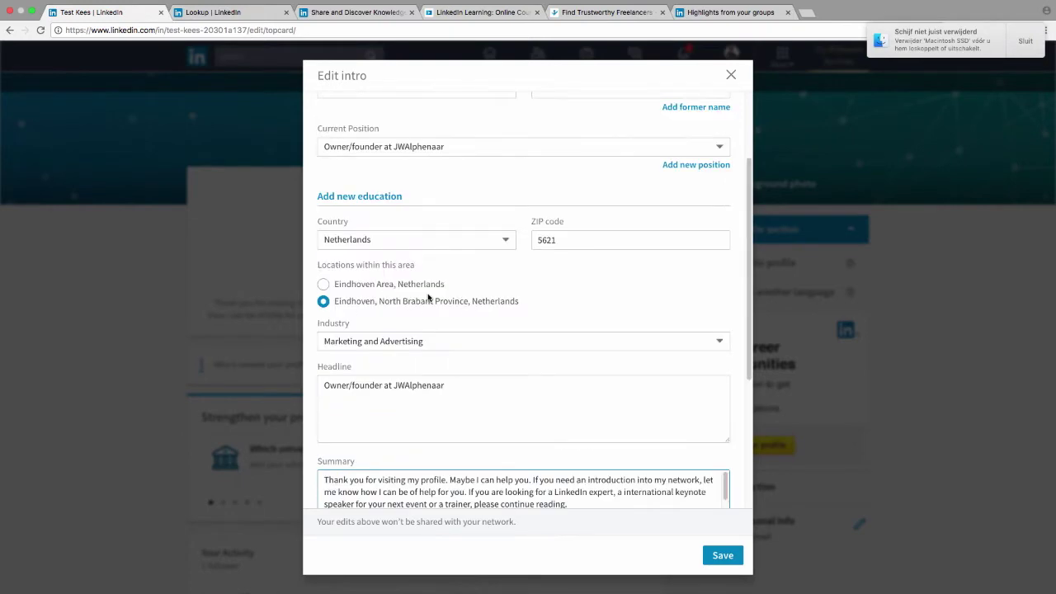
scroll(450, 384, "down", 5)
scroll(450, 380, "down", 10)
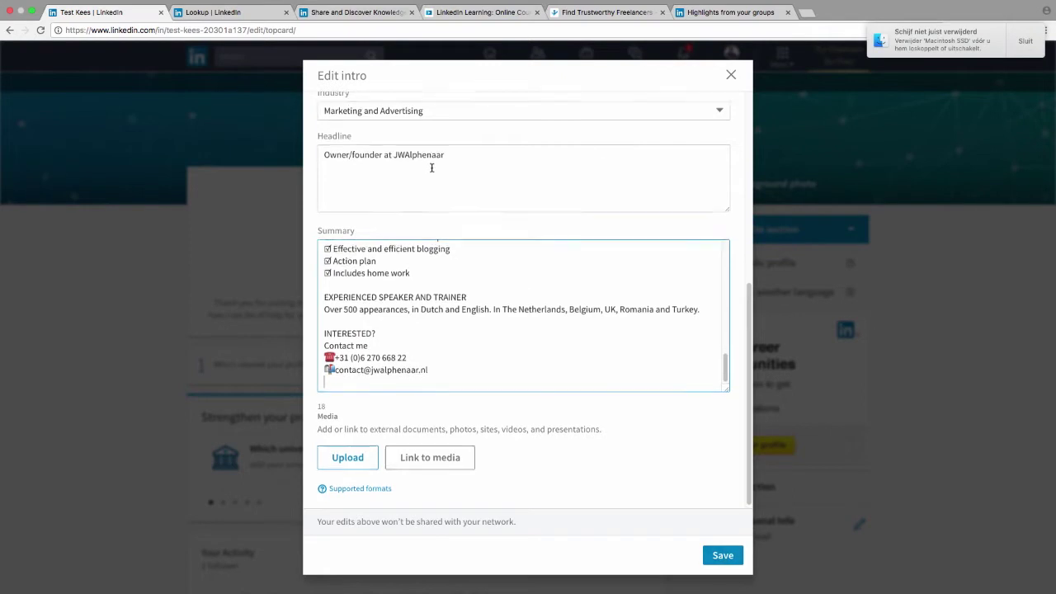
scroll(432, 171, "up", 10)
scroll(447, 189, "down", 2)
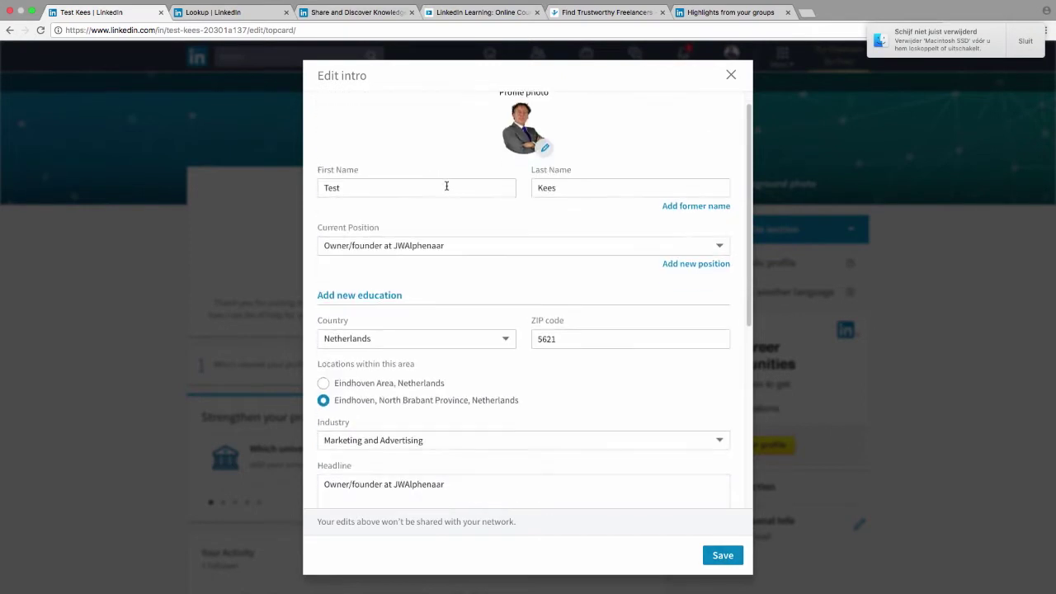
left_click(465, 233)
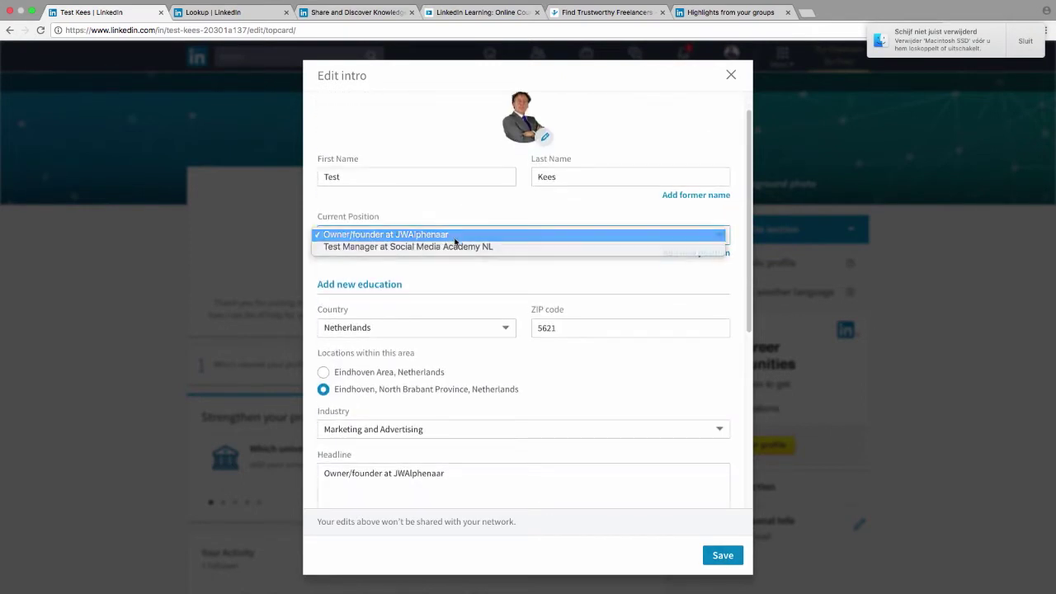
left_click(454, 236)
left_click(459, 235)
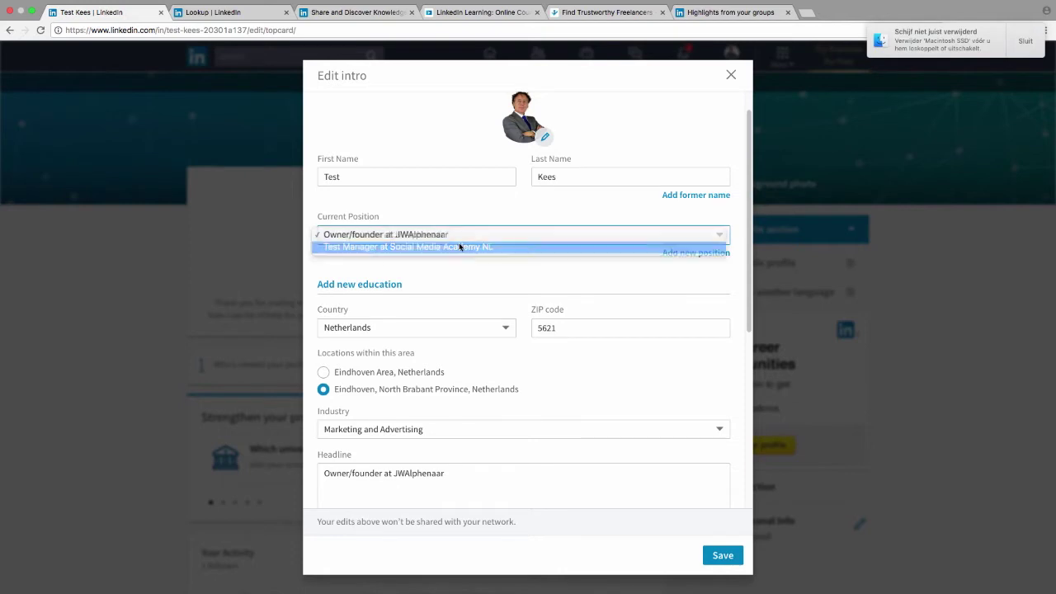
left_click(458, 243)
scroll(511, 372, "down", 3)
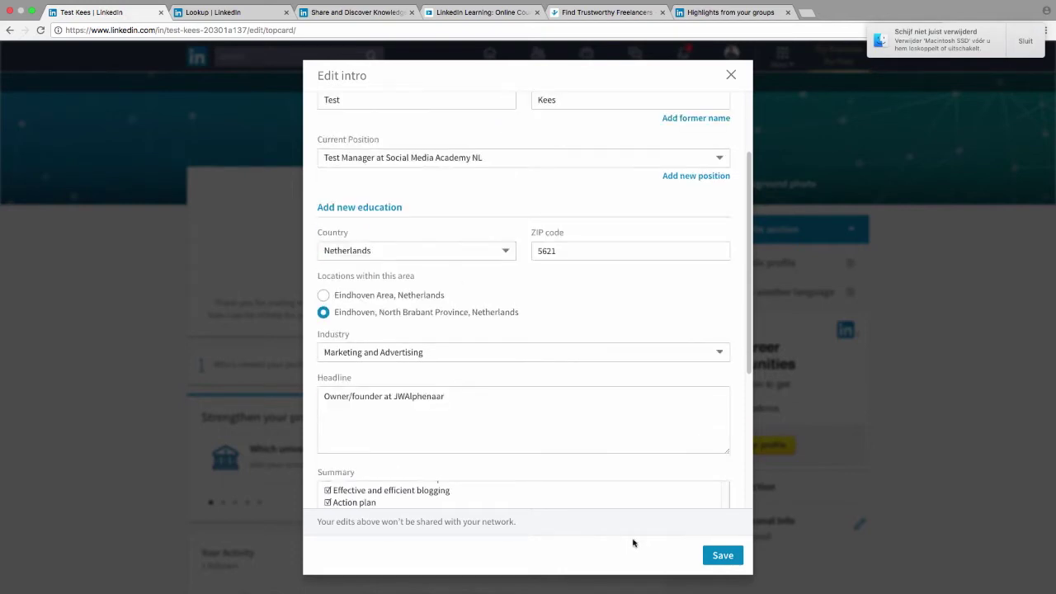
left_click(719, 556)
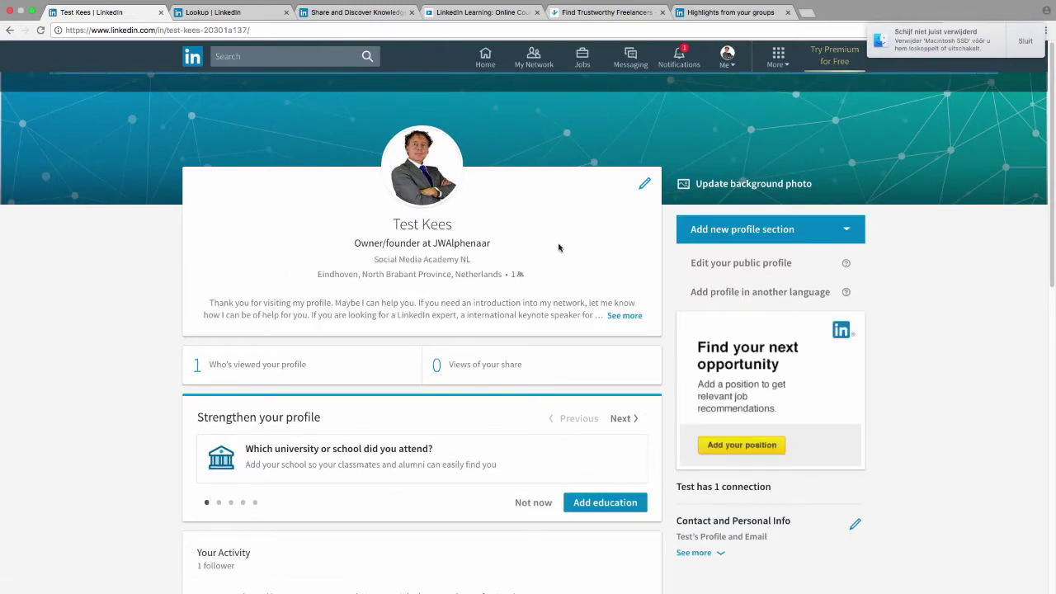
Step: Expand the full summary on keynotes, LinkedIn training, branding and blogging, then open the intro editor
left_click(630, 318)
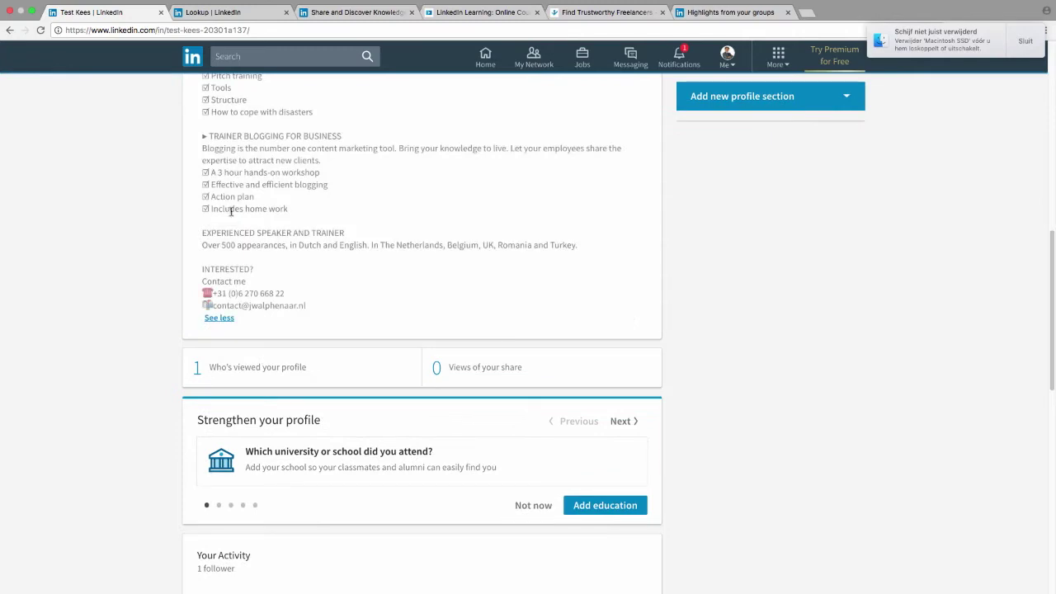
scroll(320, 216, "up", 3)
scroll(320, 216, "up", 10)
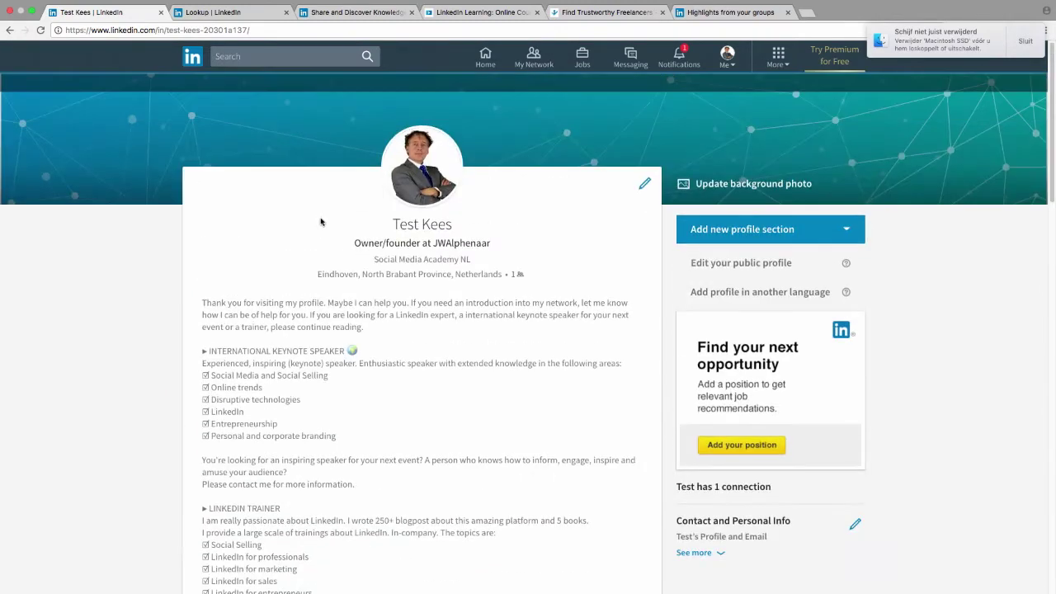
scroll(302, 269, "down", 15)
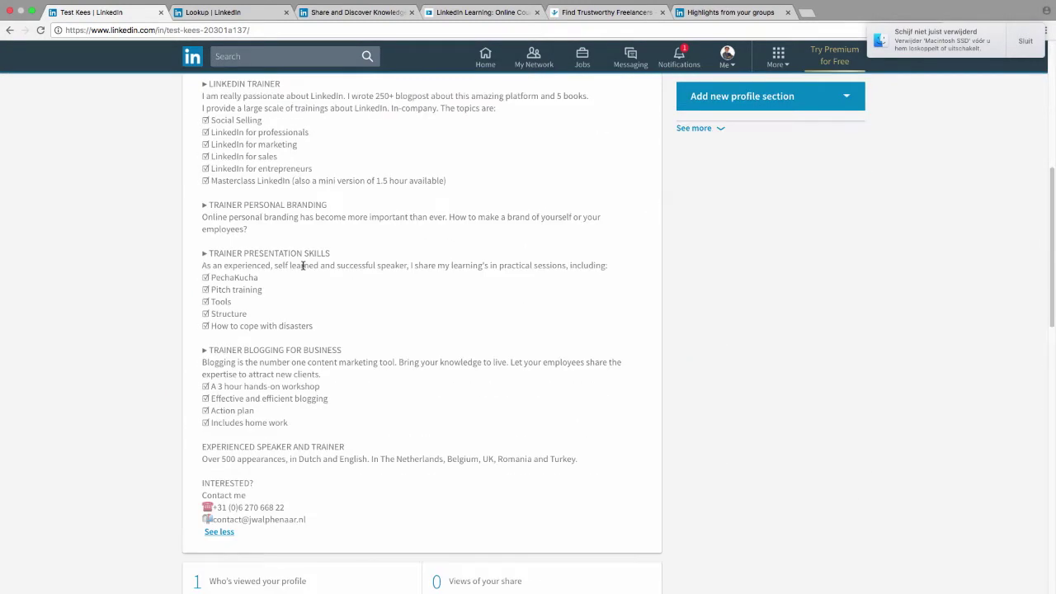
scroll(302, 264, "up", 10)
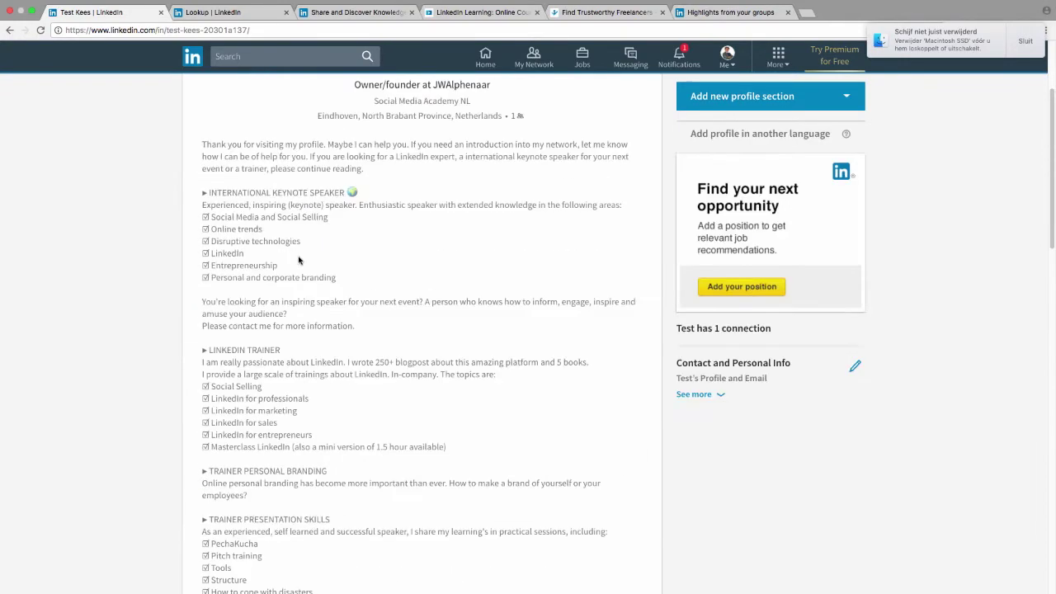
left_click(644, 184)
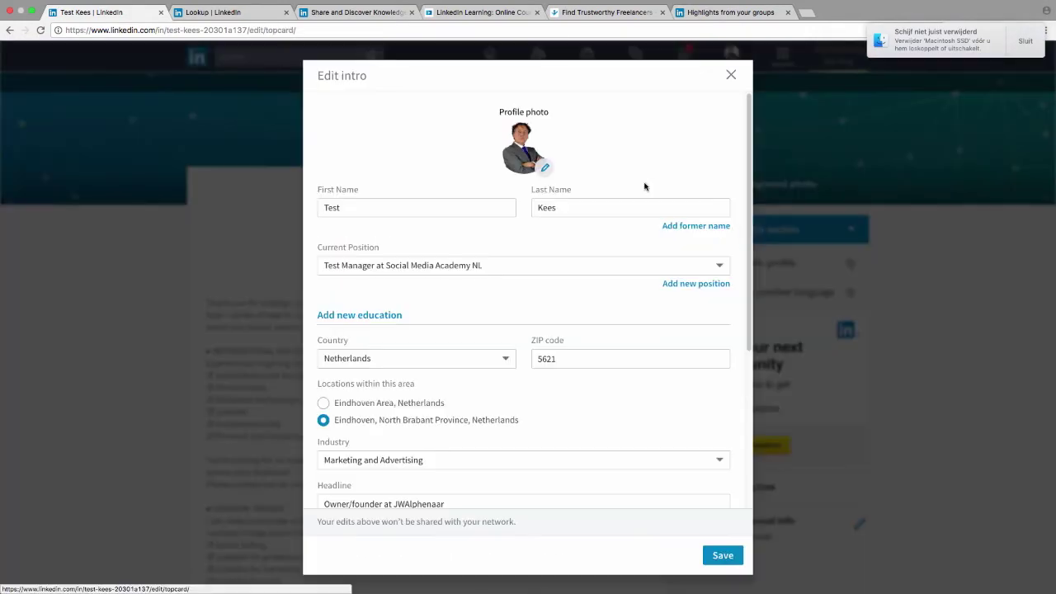
Step: Overfill the Headline with random characters plus the pasted summary, then delete part of it
scroll(485, 252, "down", 1)
left_click(493, 264)
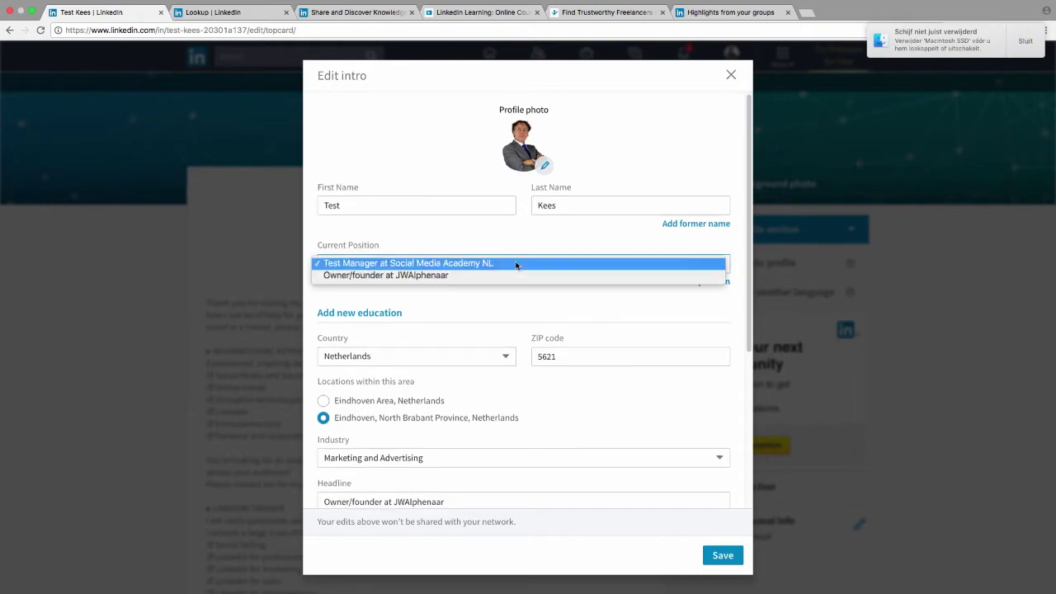
left_click(516, 264)
scroll(454, 373, "down", 2)
scroll(454, 373, "down", 2)
left_click(512, 359)
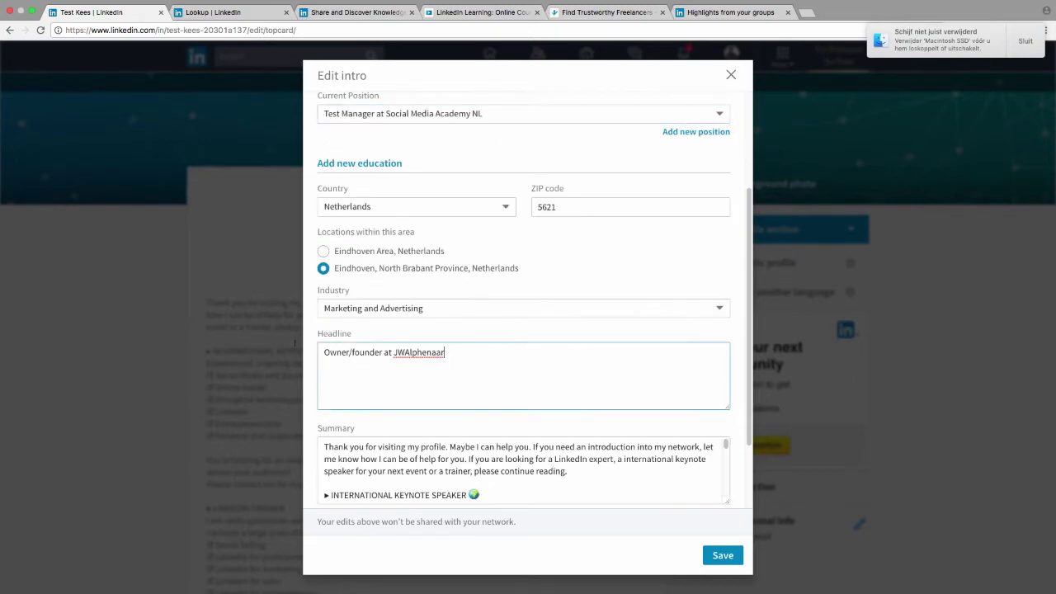
key("super+a")
type("fghgfhd rty")
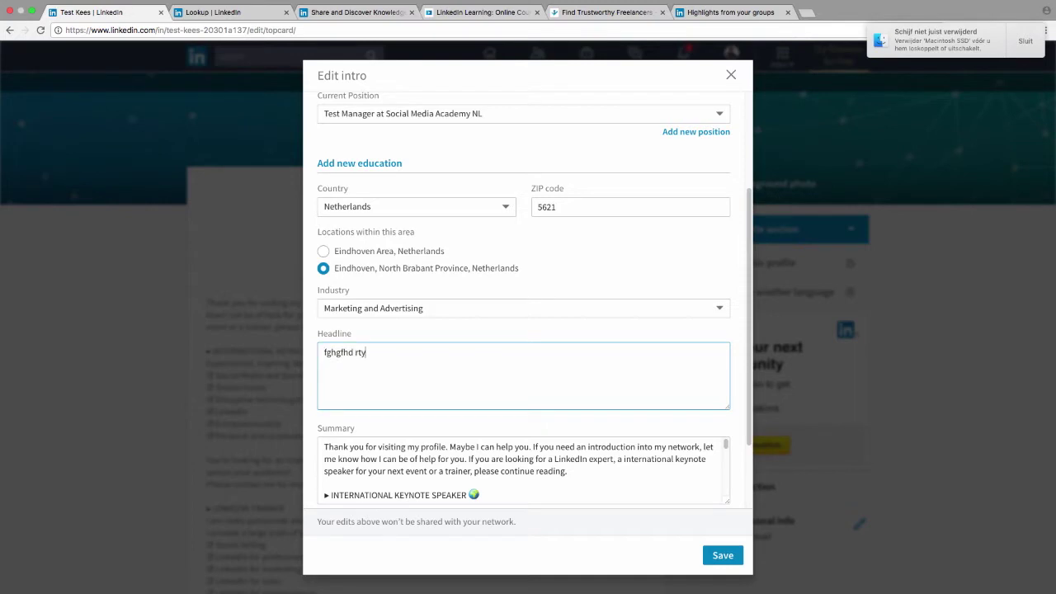
type("df hfgd h dgsfdfsgfd f11223554668df4g dfg 4df6 5g4dfs6 4dfg4df")
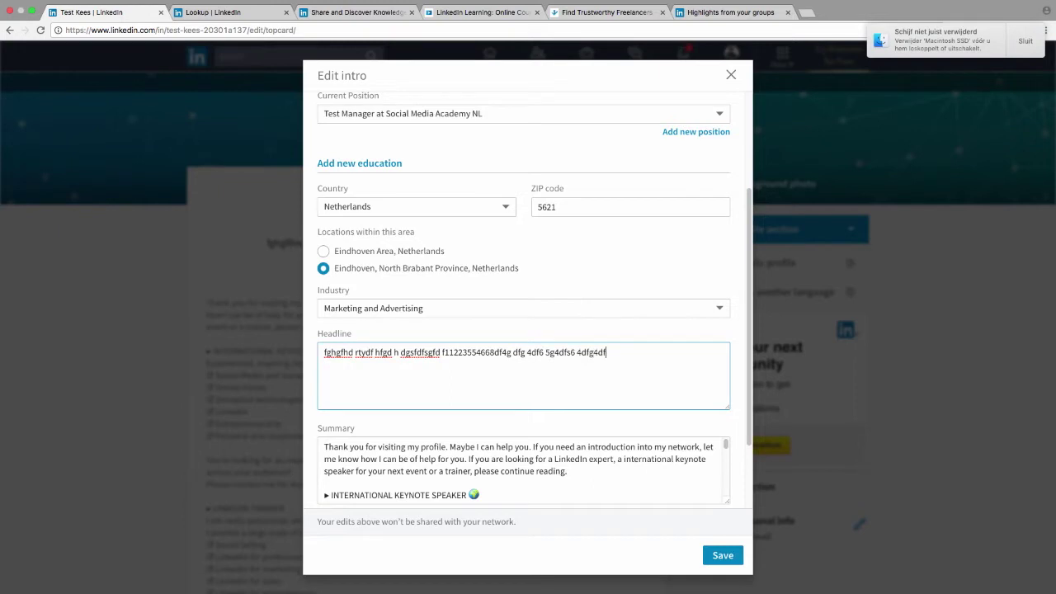
key("super+v")
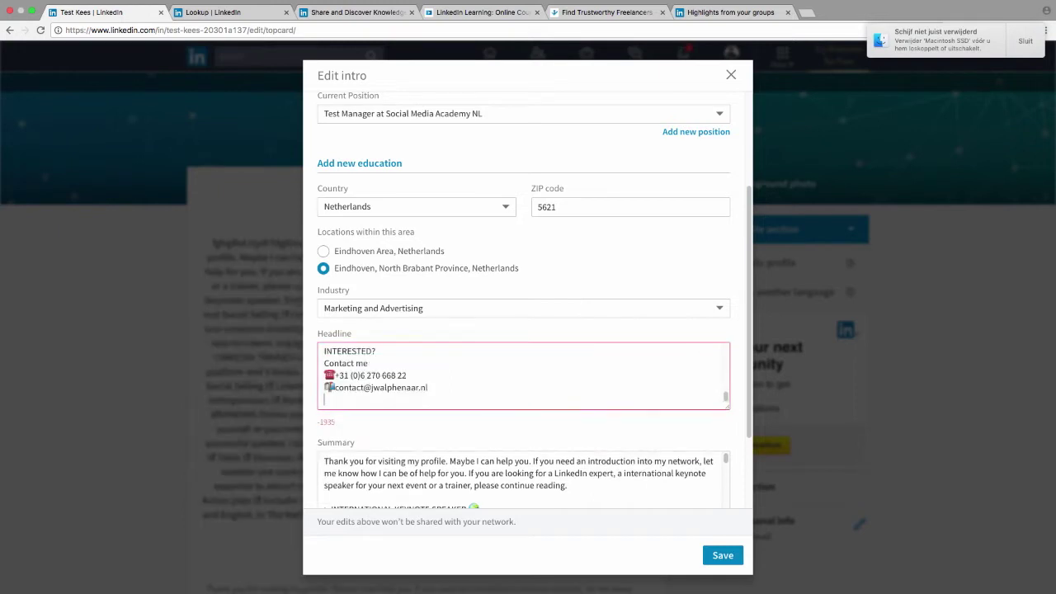
left_click_drag(441, 398, 233, 385)
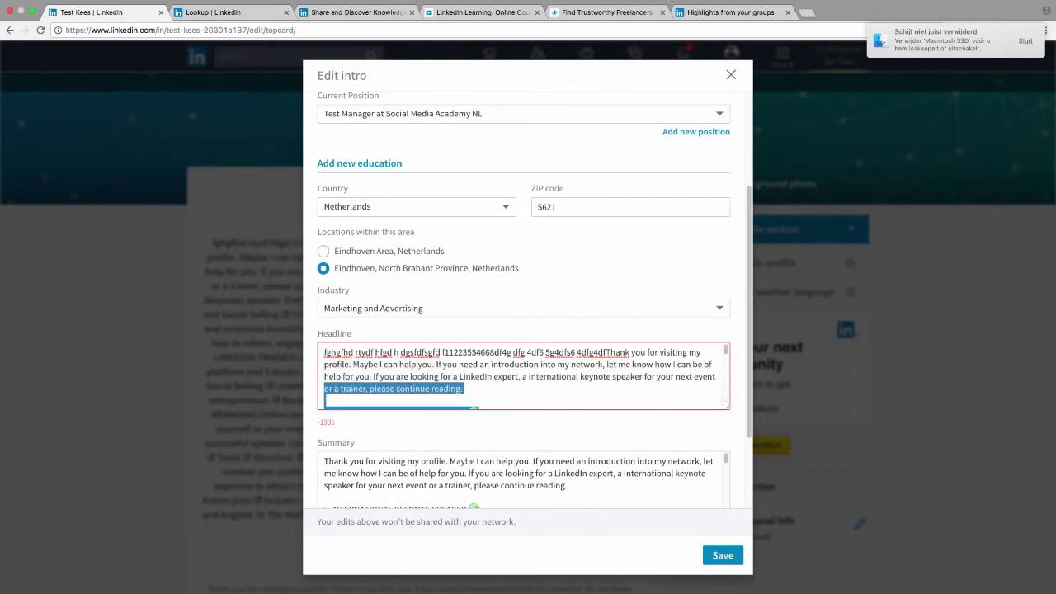
key("BackSpace")
key("BackSpace")
key("BackSpace")
key("BackSpace")
key("BackSpace")
key("BackSpace")
key("BackSpace")
key("BackSpace")
key("BackSpace")
key("BackSpace")
key("BackSpace")
key("BackSpace")
key("BackSpace")
key("BackSpace")
key("BackSpace")
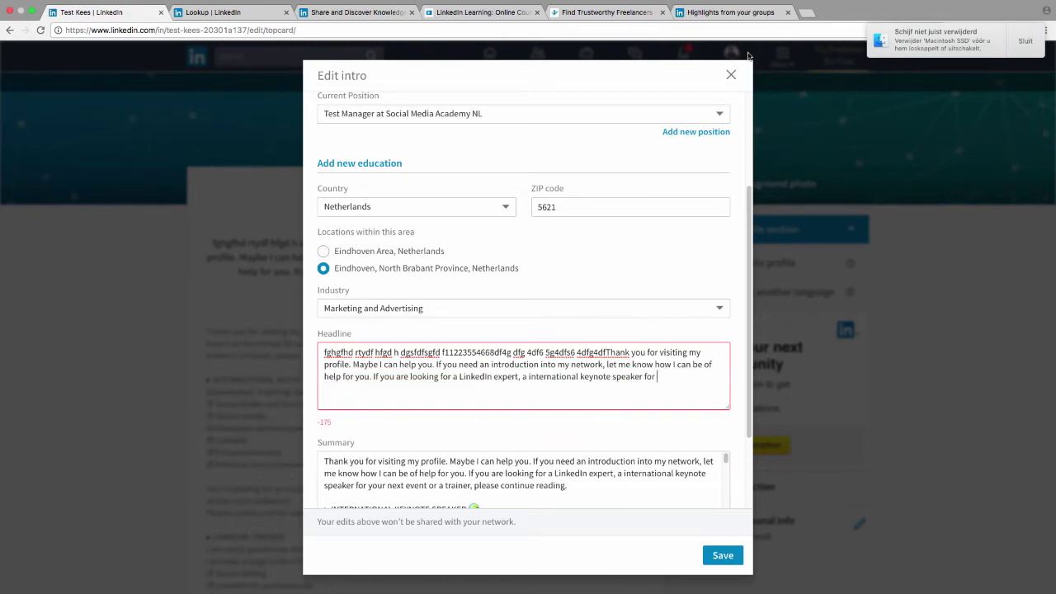
Step: Close the intro editor and confirm discarding the unsaved changes
left_click(730, 75)
left_click(606, 196)
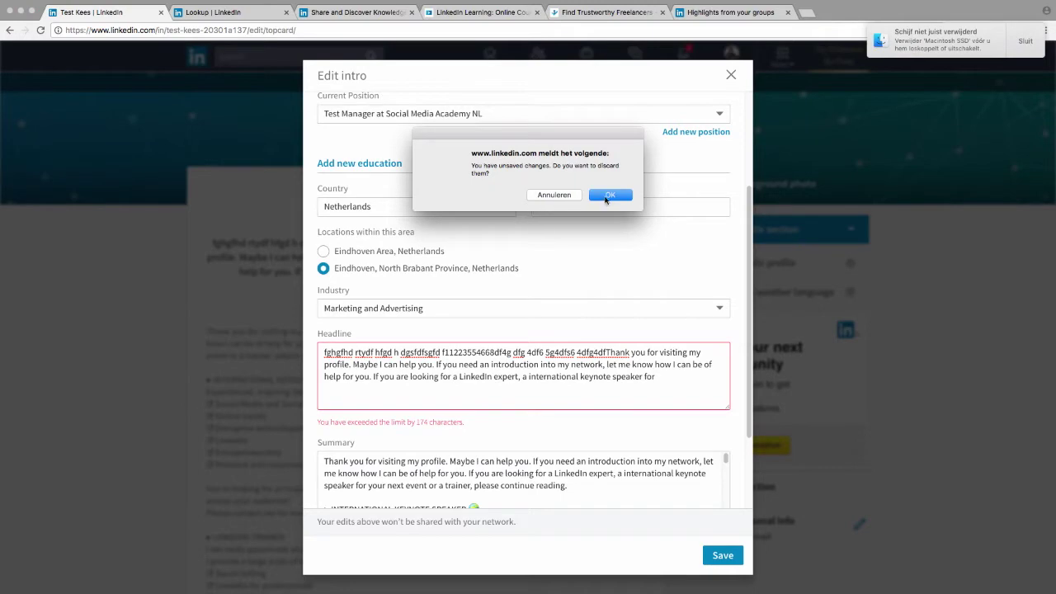
left_click(610, 197)
Step: Return to the old-layout window and deselect the summary text
scroll(127, 328, "down", 10)
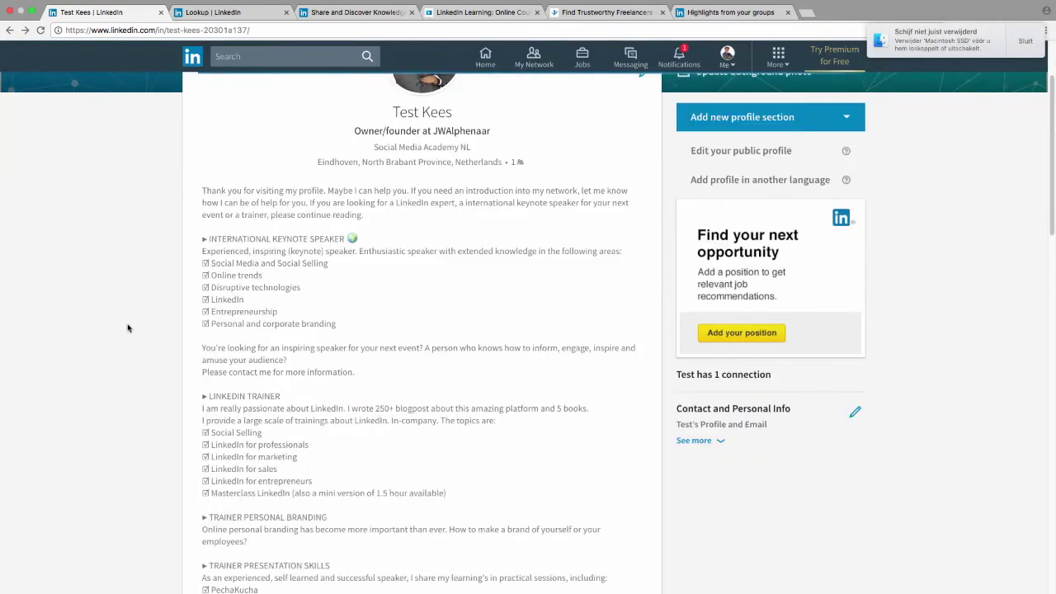
scroll(127, 329, "up", 10)
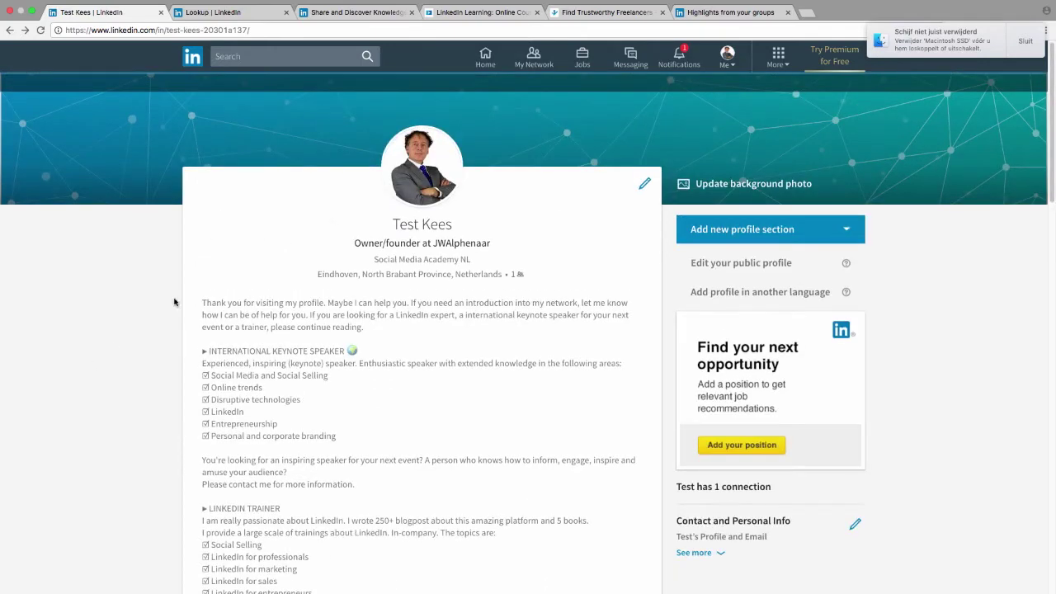
key("super+Tab")
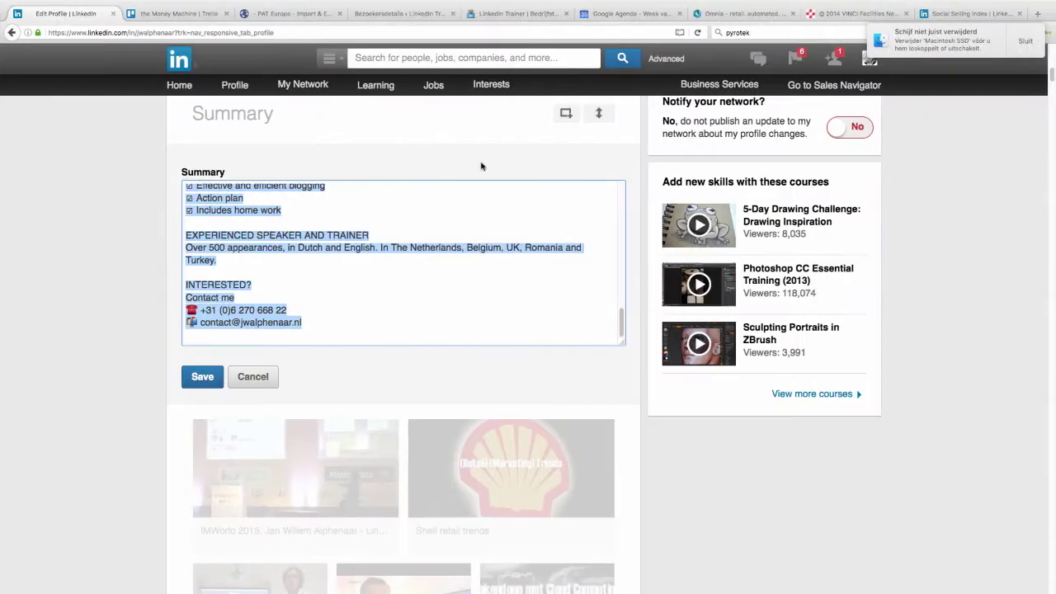
left_click(120, 197)
Step: Leave the unsaved edit for the old Connections list, then return to the new-layout profile
mouse_move(303, 86)
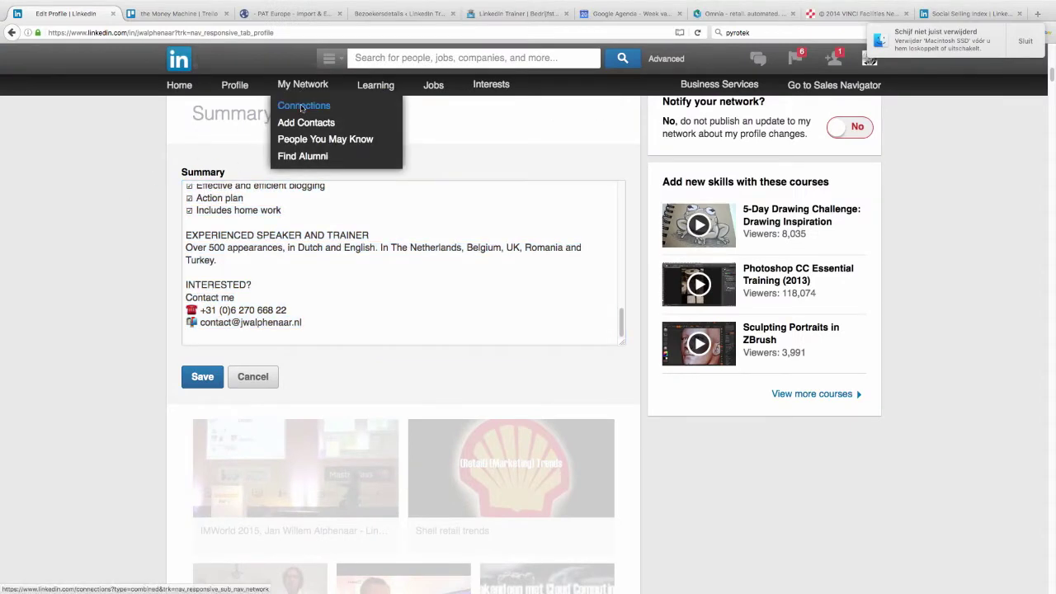
left_click(302, 107)
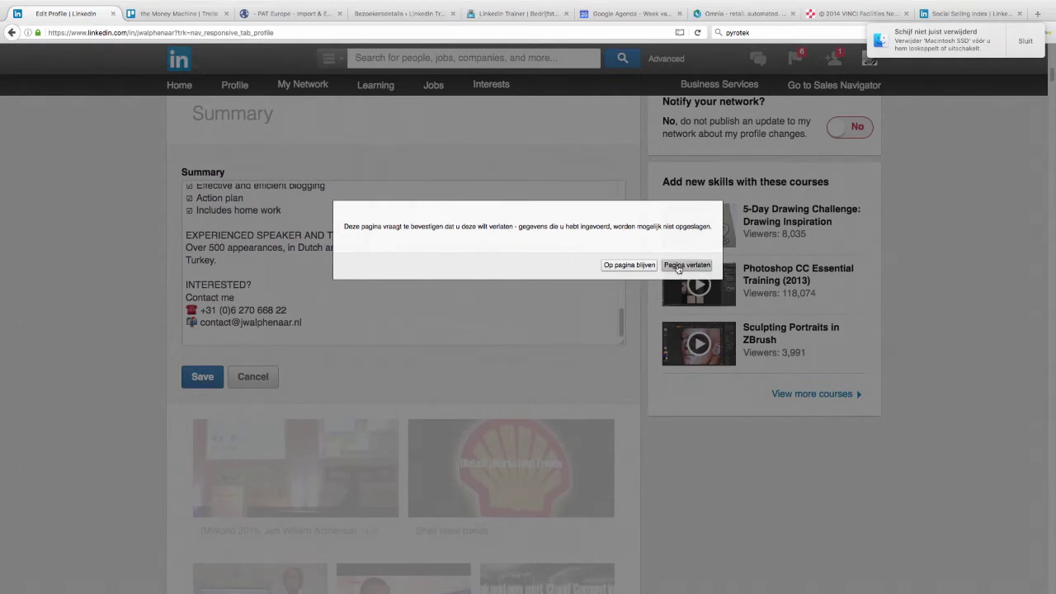
left_click(687, 265)
mouse_move(301, 91)
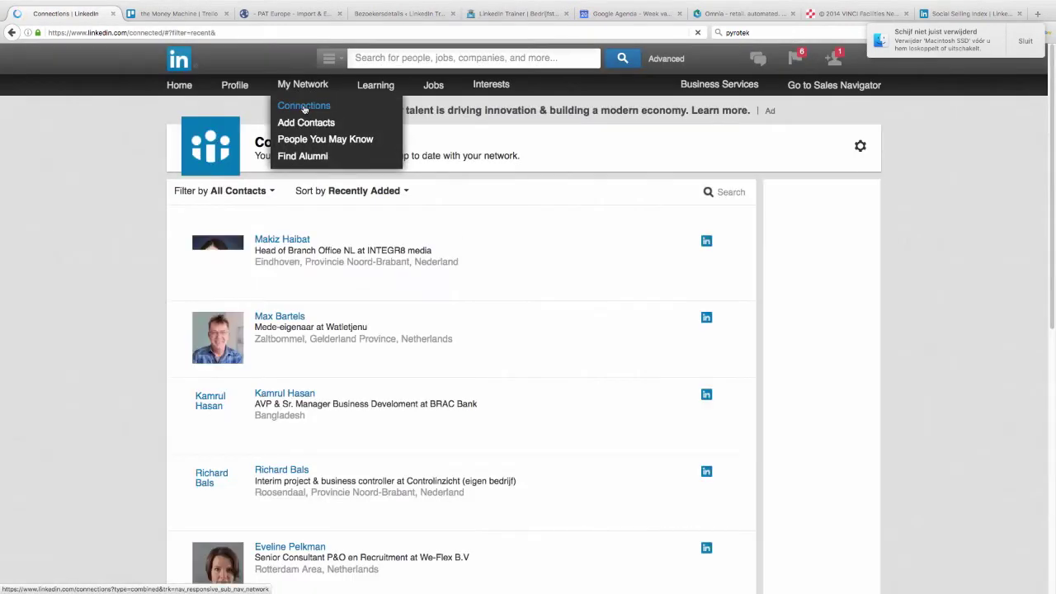
left_click(305, 108)
key("super+Tab")
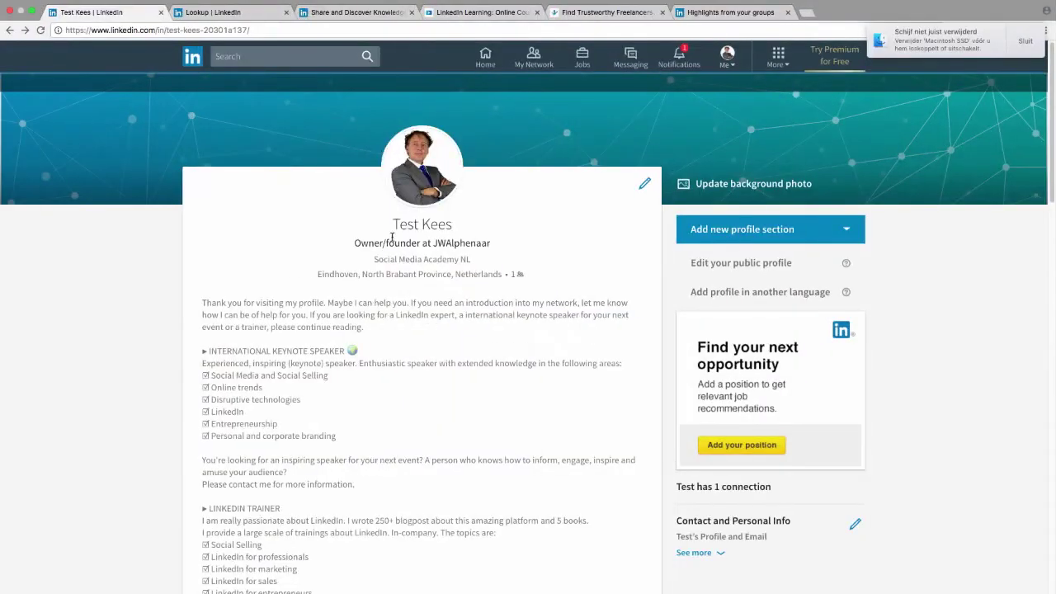
Step: Open the new My Network page and dismiss the old Connections page's disconnected-accounts warning
left_click(509, 64)
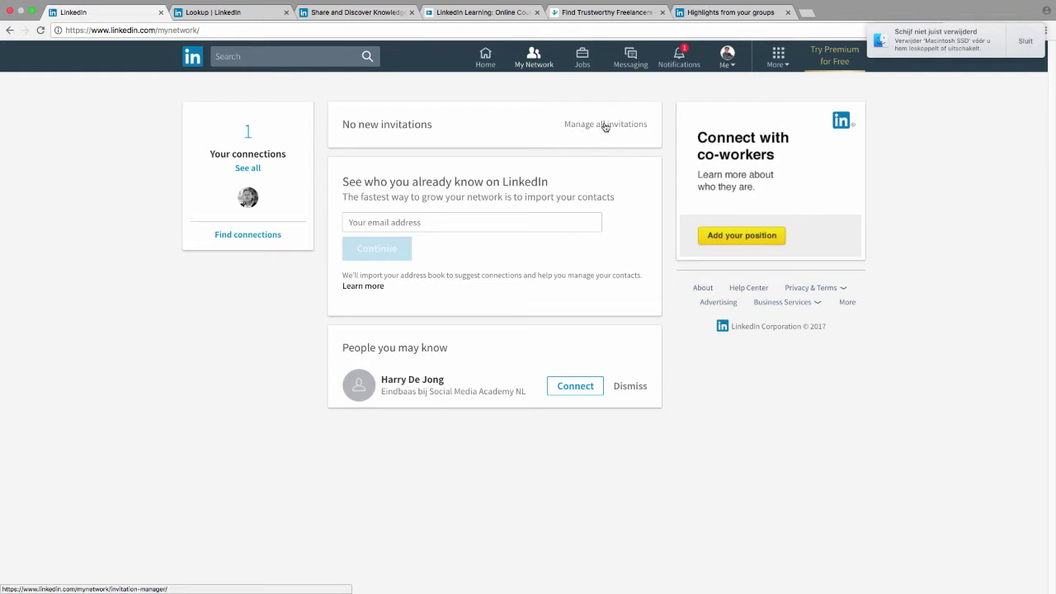
left_click(464, 223)
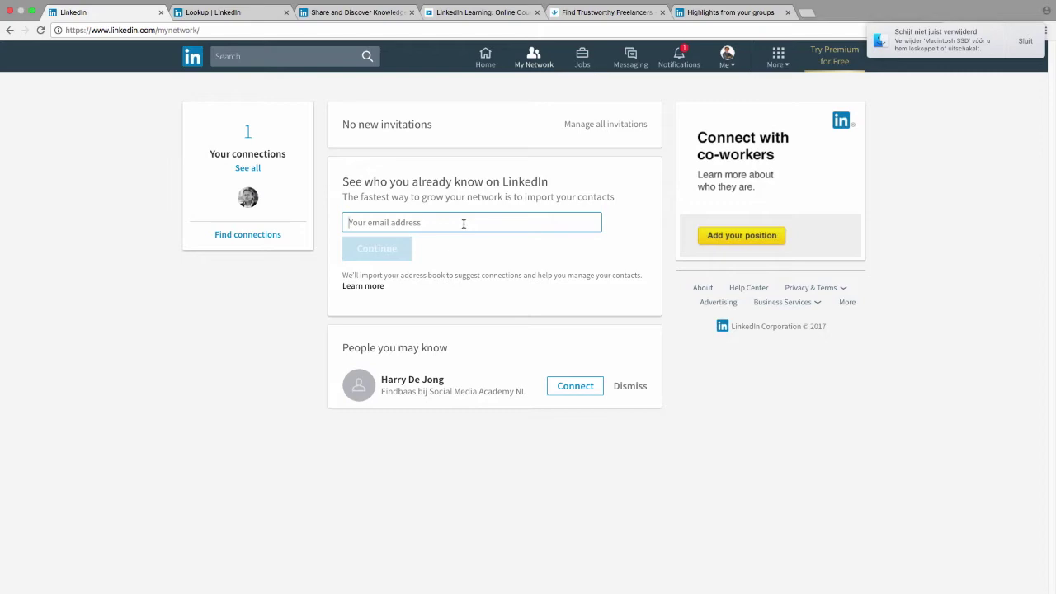
key("super+Tab")
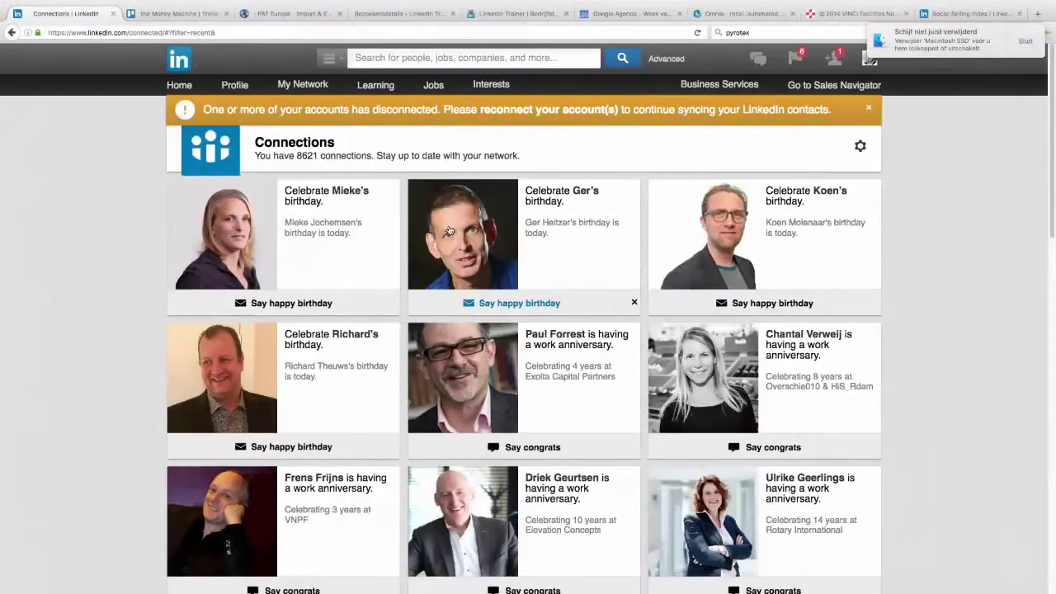
left_click(872, 109)
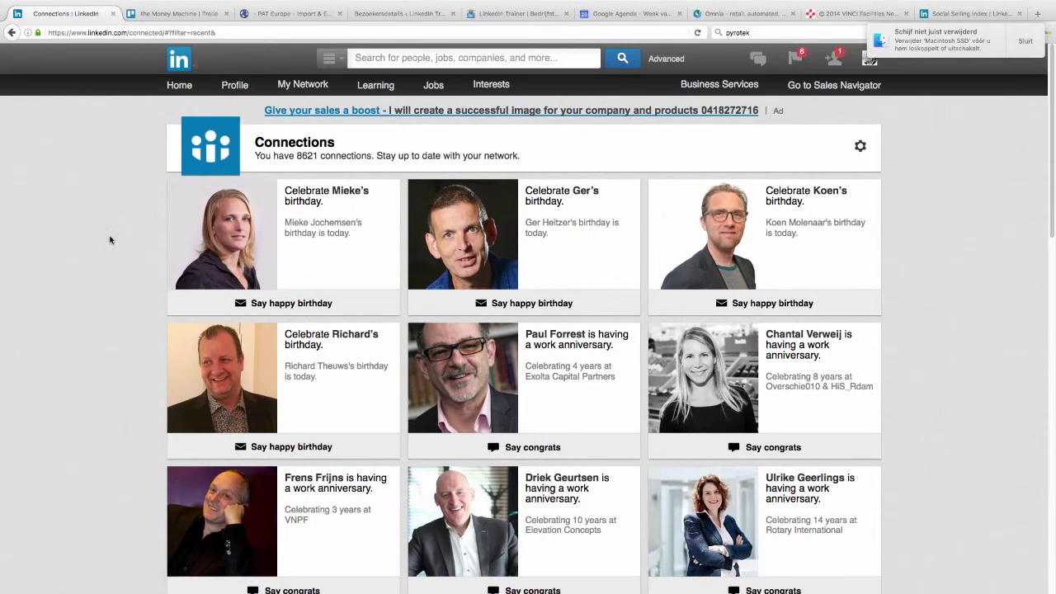
Step: Show the full new-layout connections list, then return to the old Connections page
key("super+Tab")
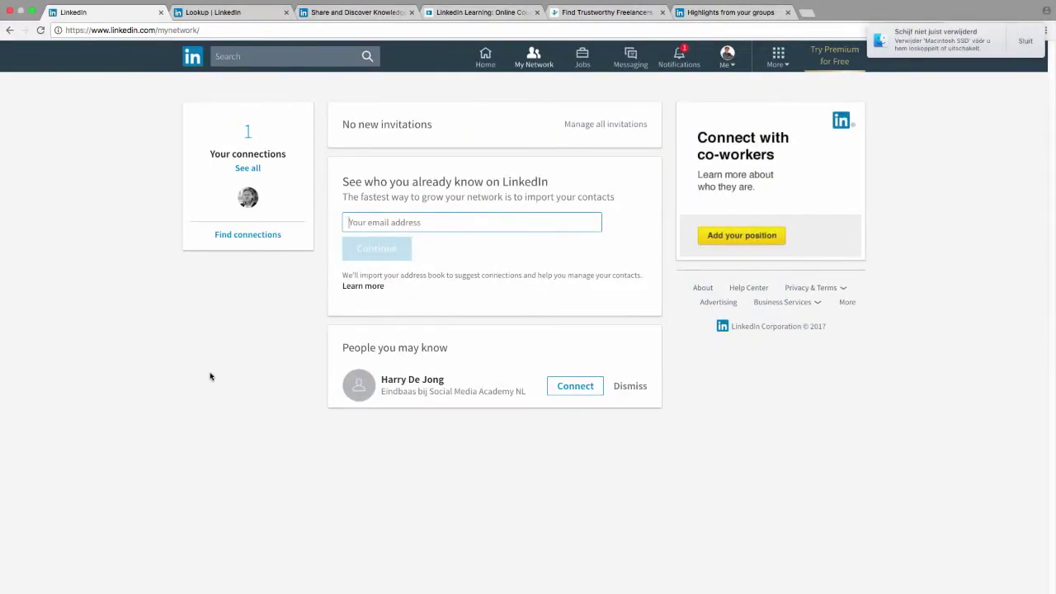
left_click(248, 167)
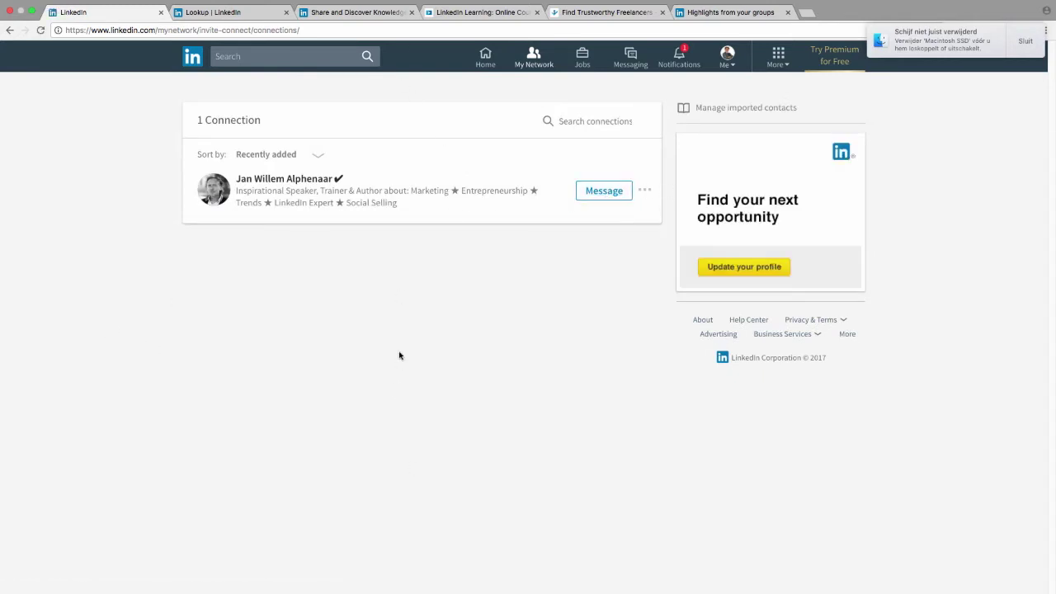
key("super+Tab")
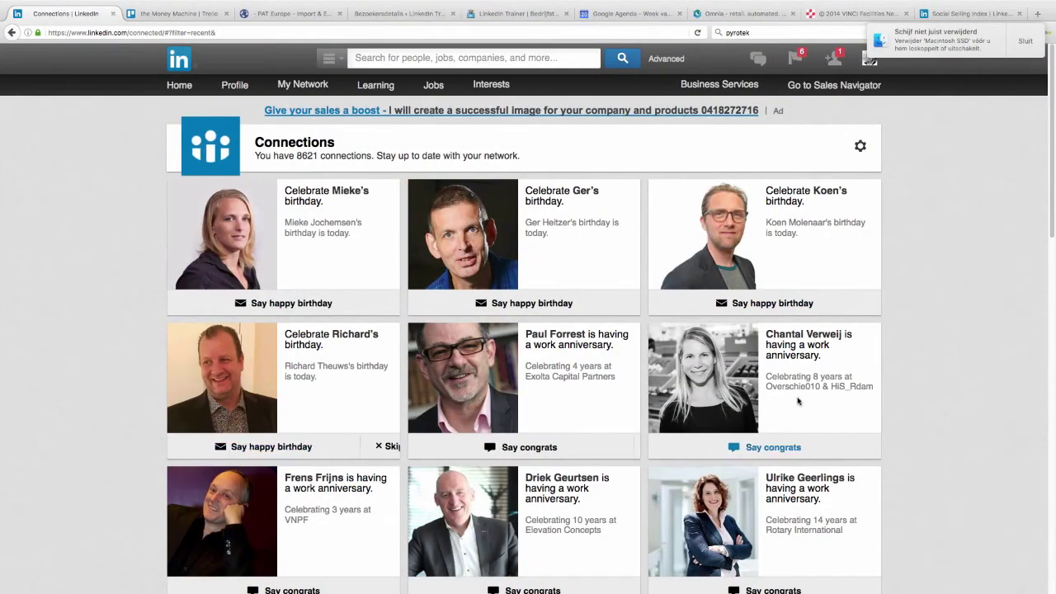
Step: Scroll through the old-layout connections list
scroll(827, 384, "down", 5)
scroll(582, 302, "down", 4)
scroll(544, 288, "up", 2)
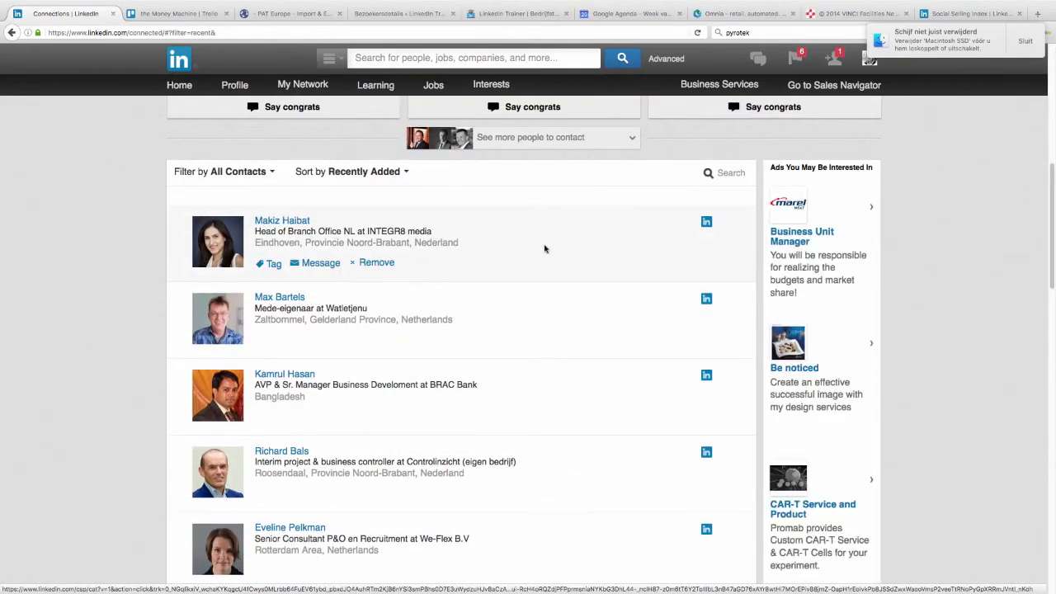
scroll(544, 248, "down", 2)
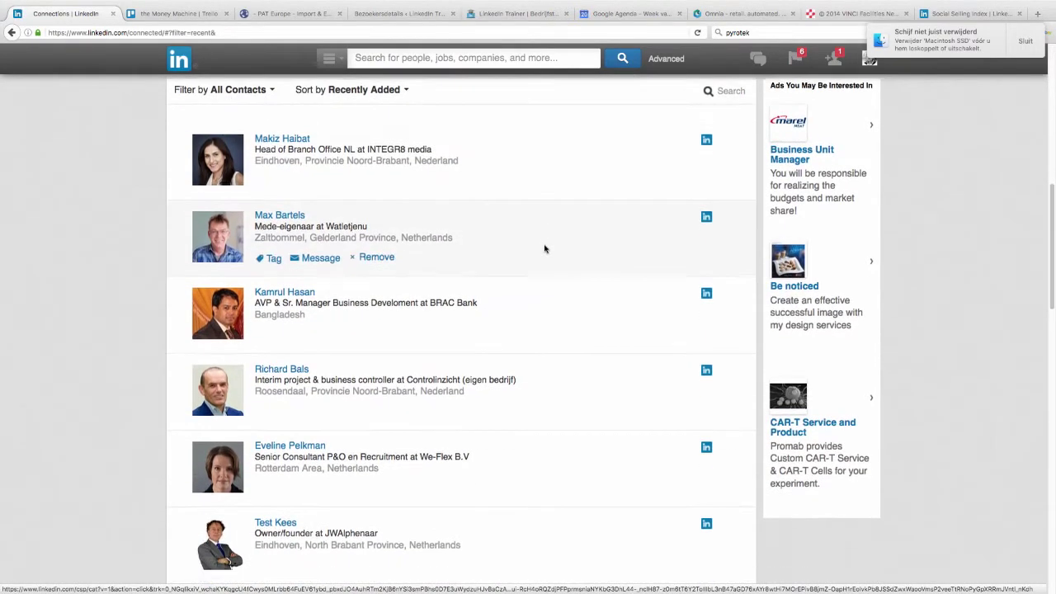
scroll(545, 249, "down", 1)
Step: View your own new-layout profile from the Me menu, then return to the old window
key("super+Tab")
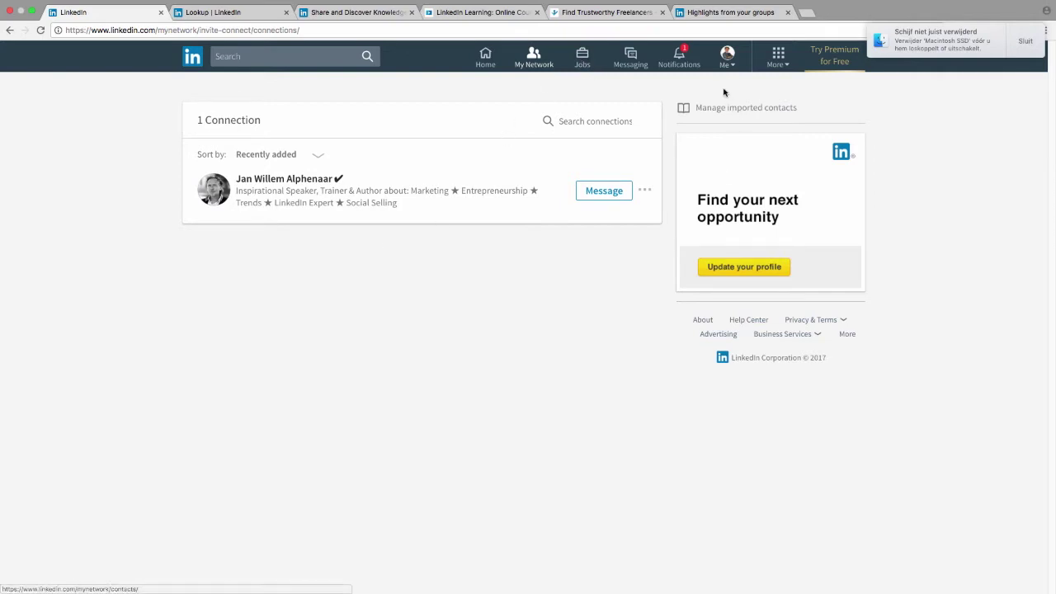
left_click(725, 60)
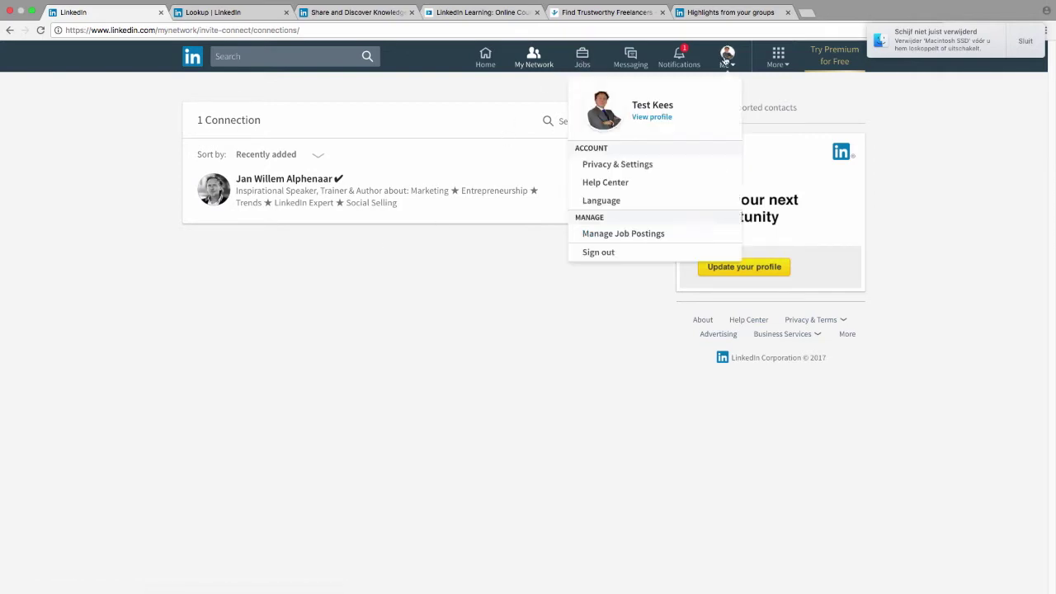
left_click(651, 116)
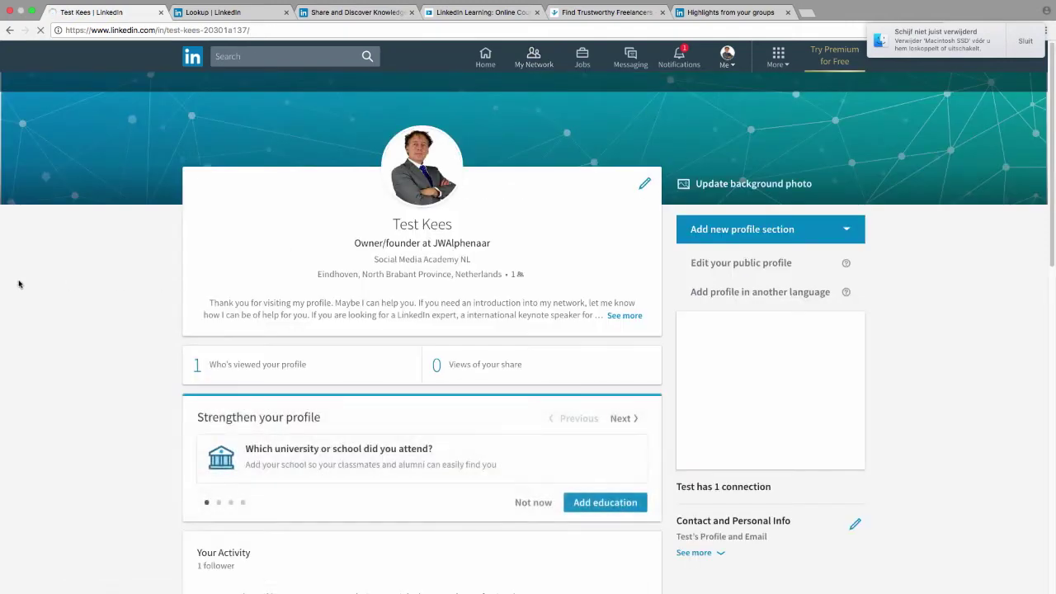
key("super+Tab")
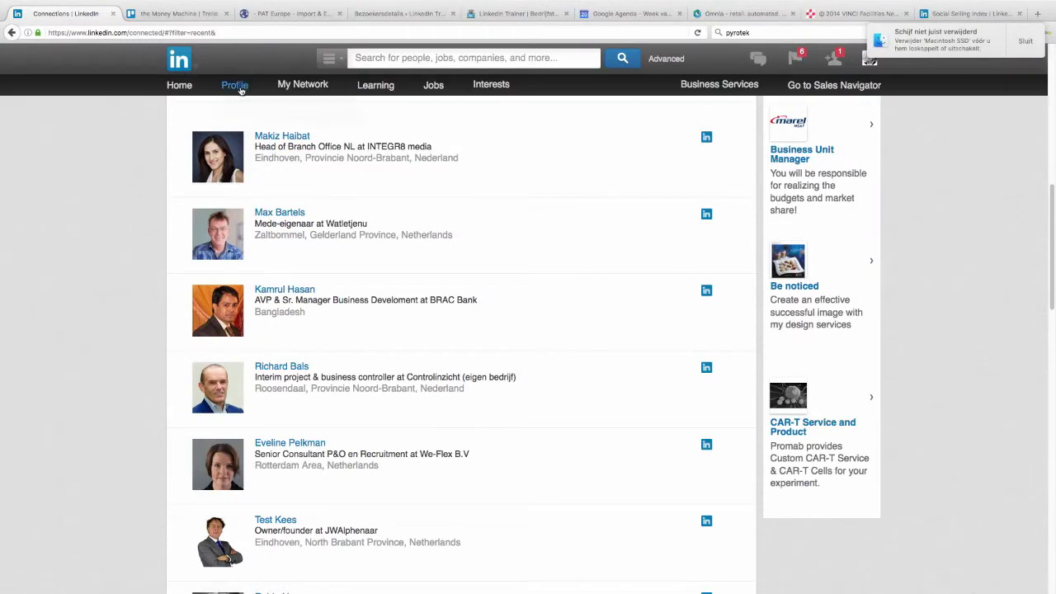
Step: Review the old layout's who-viewed-your-profile page (1,069 views), then bring up the new-layout home feed
mouse_move(240, 90)
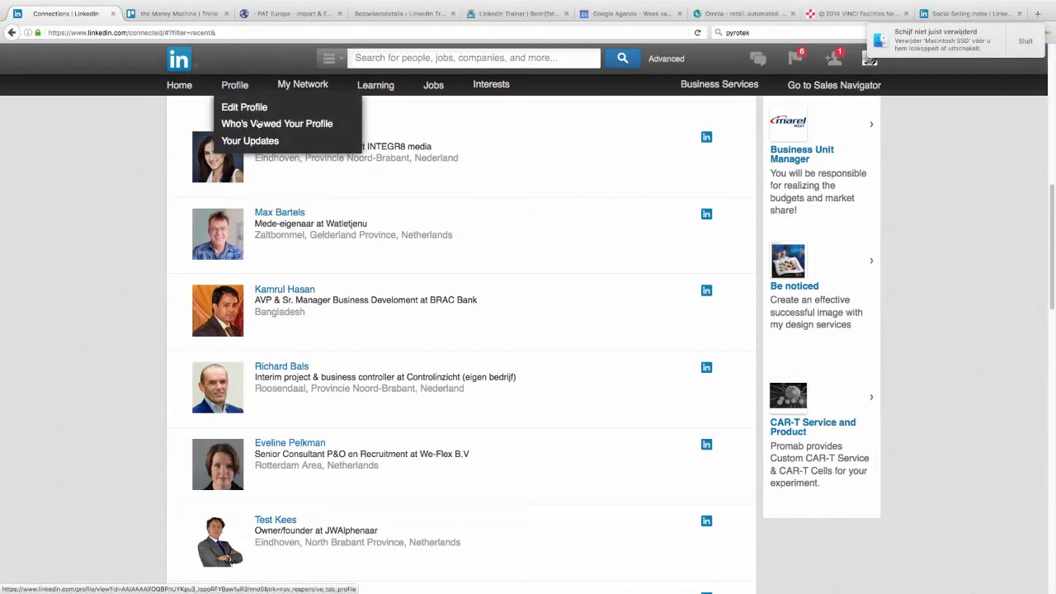
left_click(261, 125)
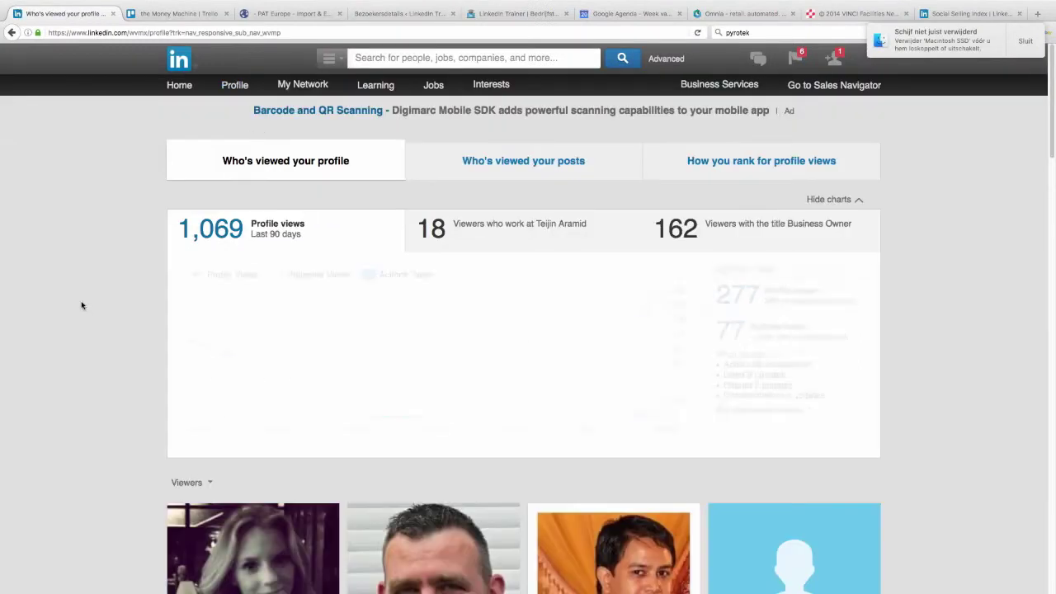
scroll(84, 261, "down", 5)
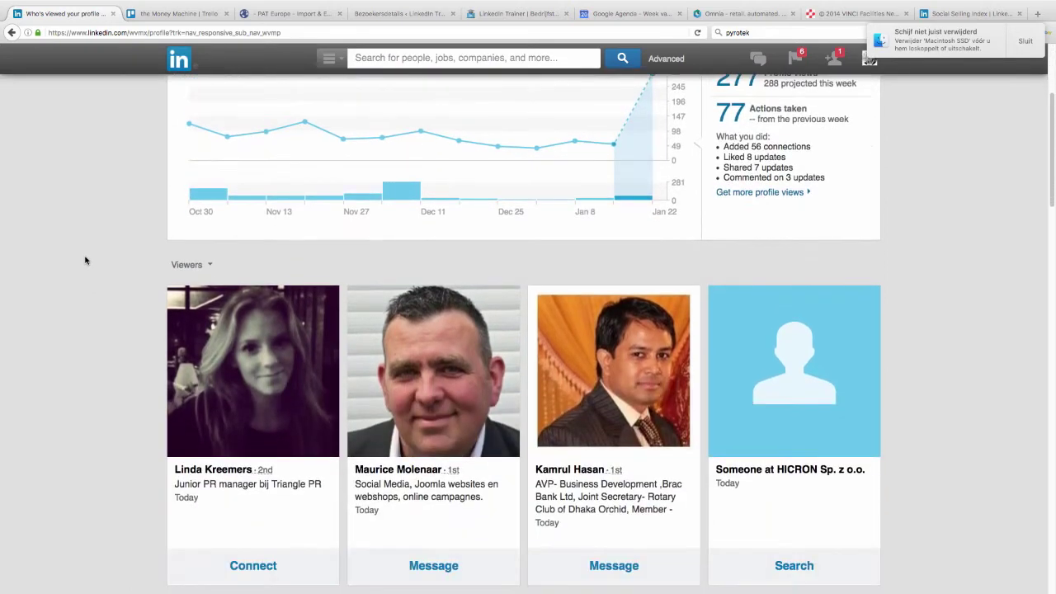
key("super+Tab")
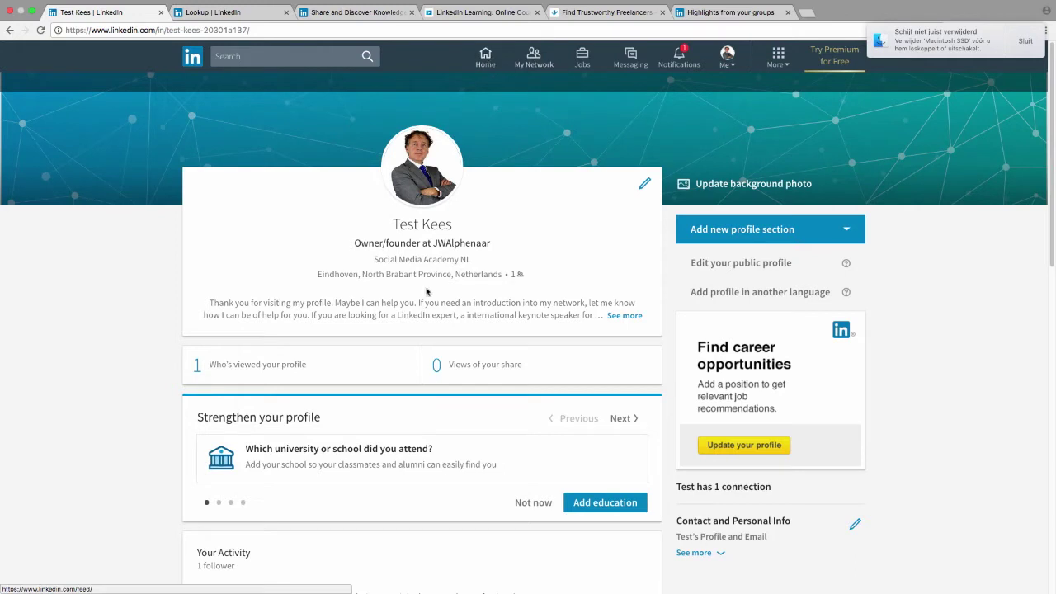
left_click(485, 56)
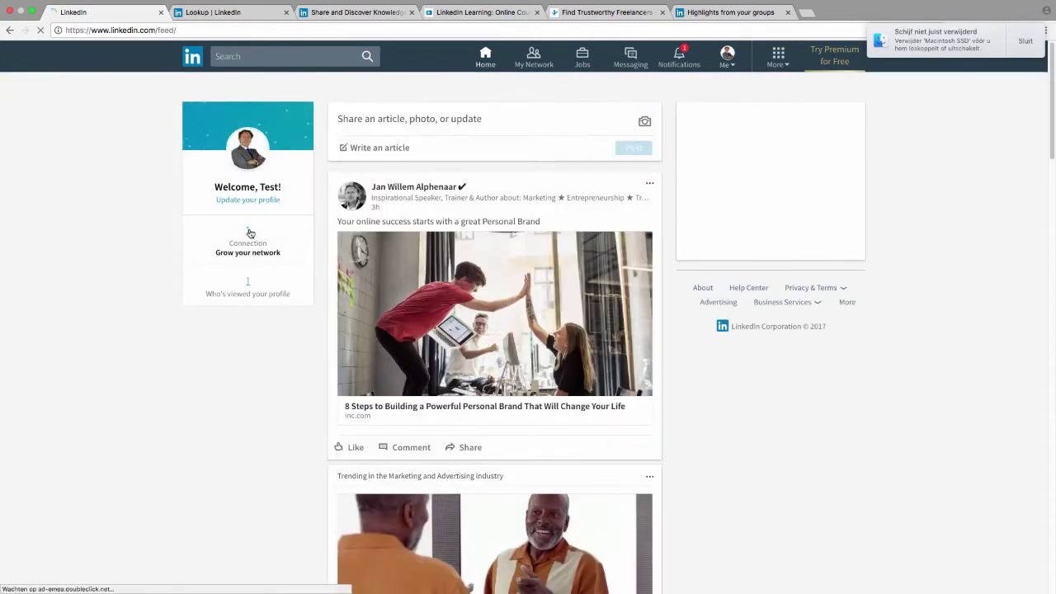
Step: Open profile viewers from the new feed, then the old home page's people-viewed-your-profile list
left_click(247, 283)
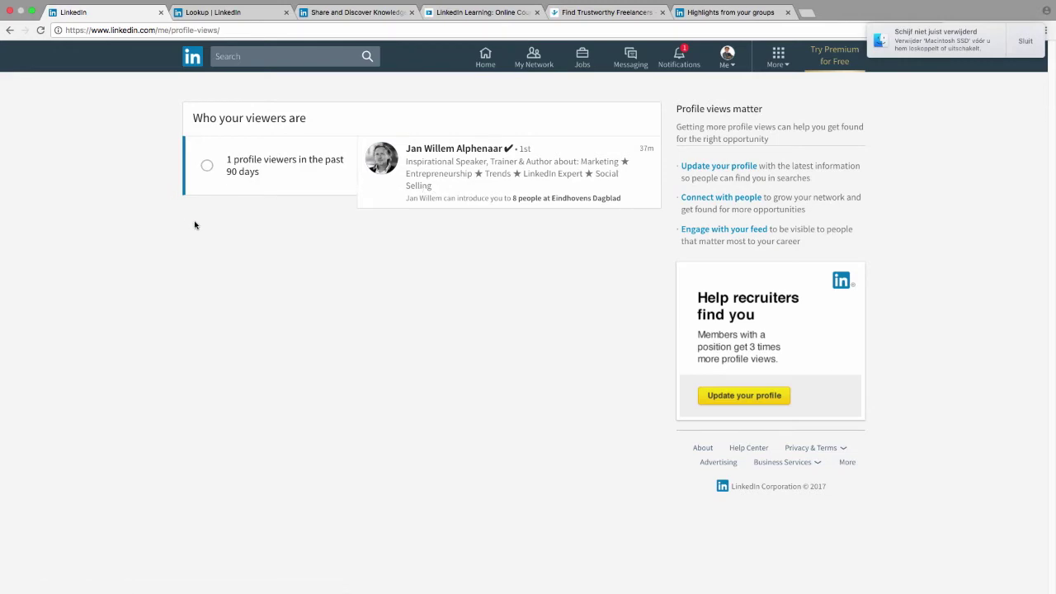
key("super+Tab")
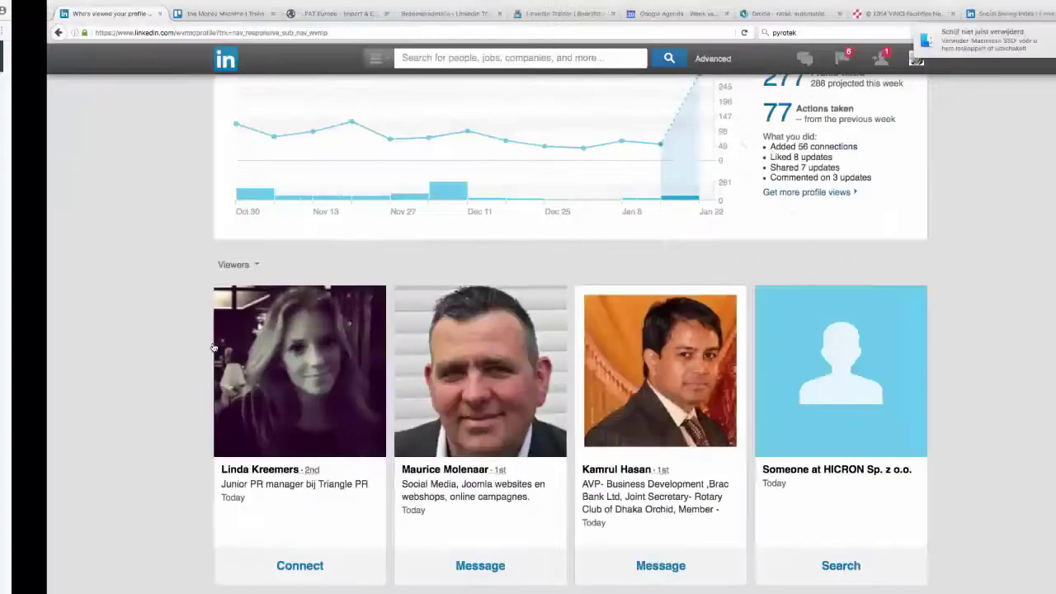
scroll(72, 167, "up", 3)
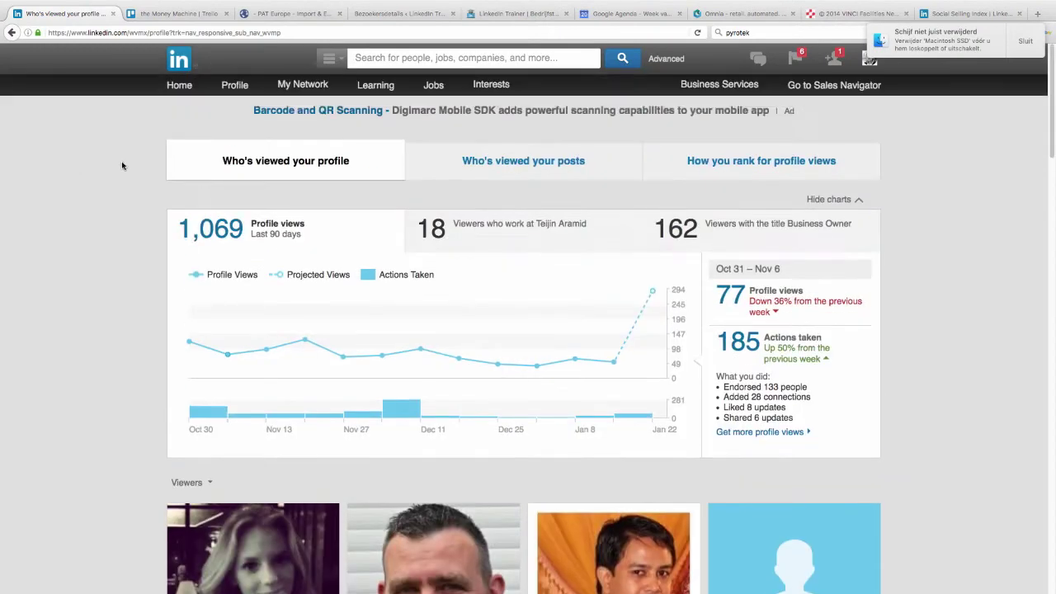
left_click(181, 88)
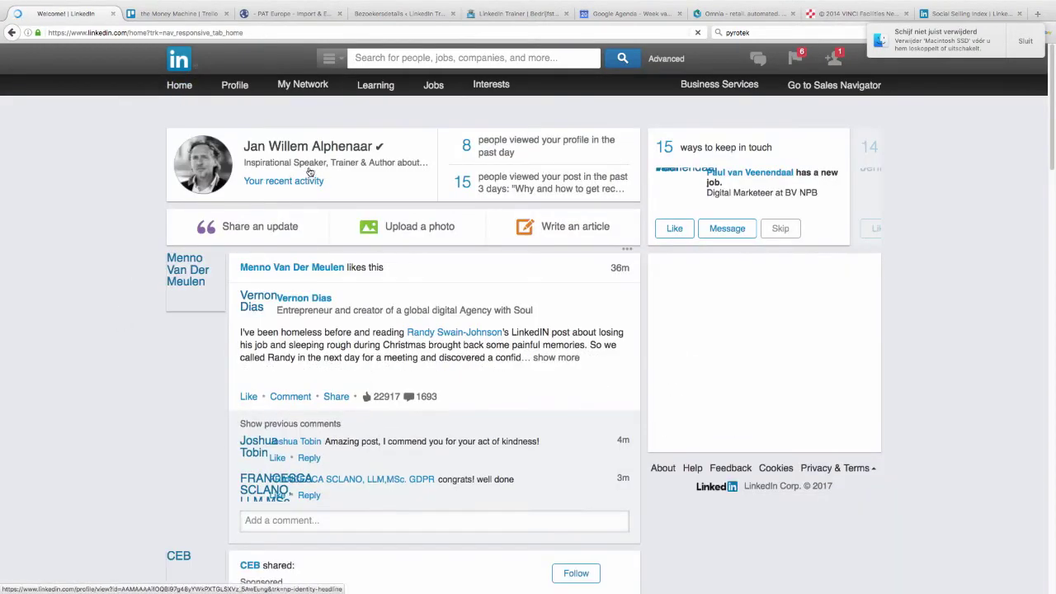
left_click(498, 148)
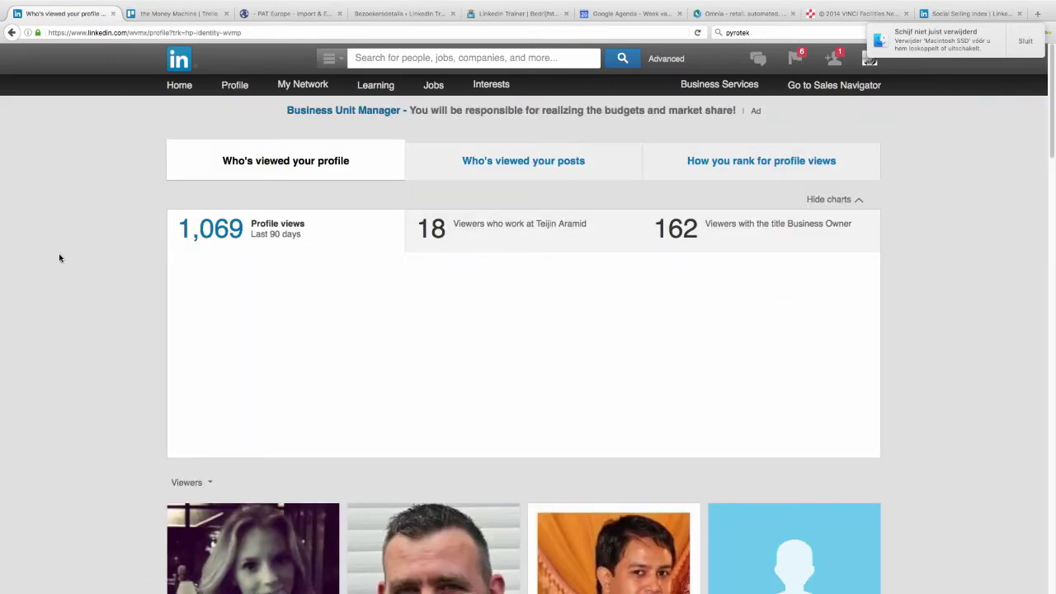
Step: Open Your Updates from the old layout's Profile menu
scroll(59, 258, "down", 4)
scroll(59, 259, "up", 4)
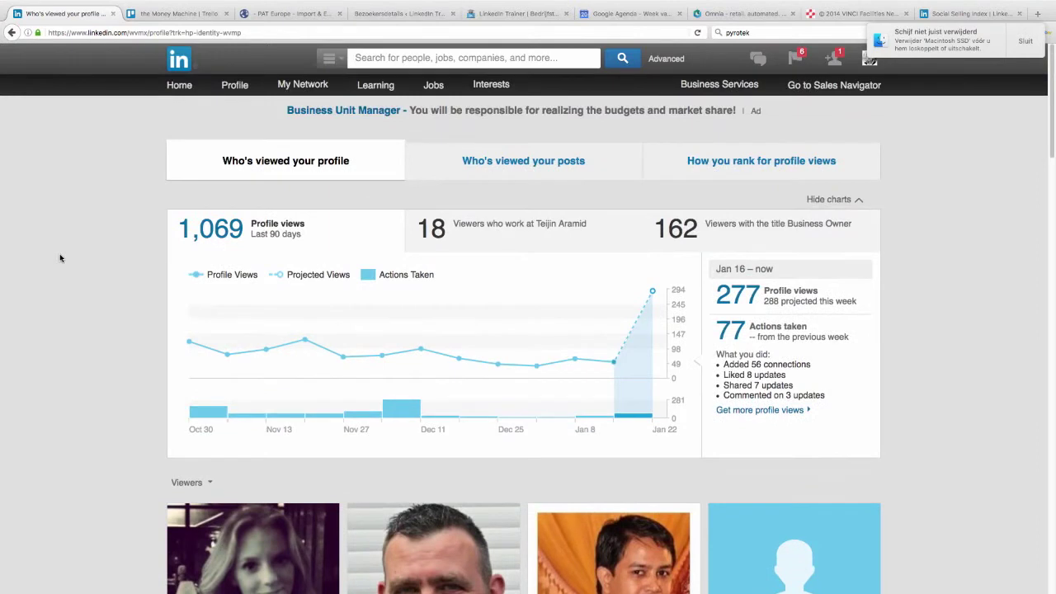
mouse_move(235, 88)
left_click(257, 142)
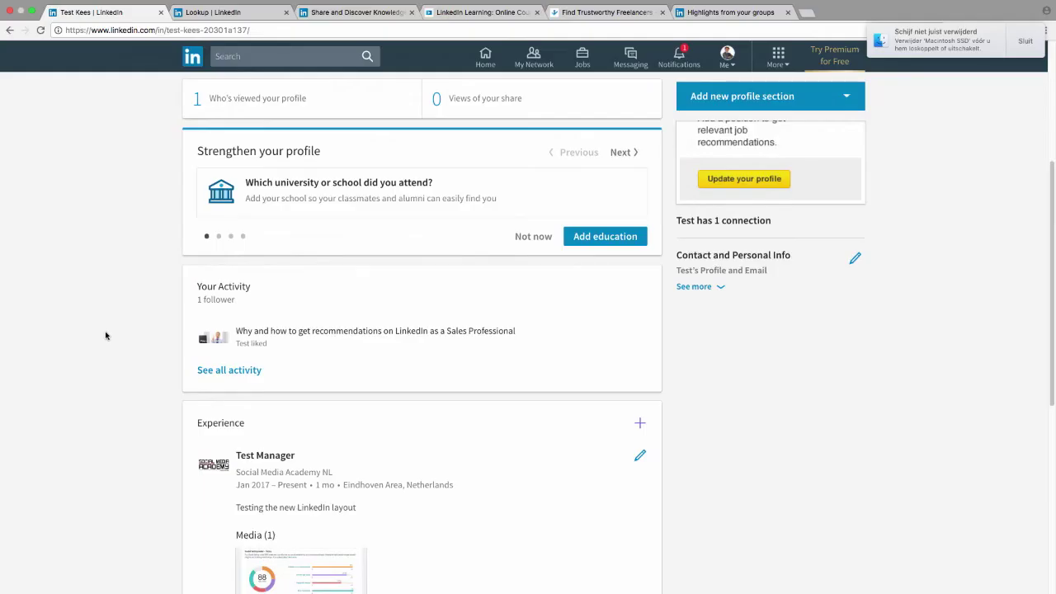
Step: Open your full recent activity, then put another member's profile ID in the URL to load theirs
left_click(235, 372)
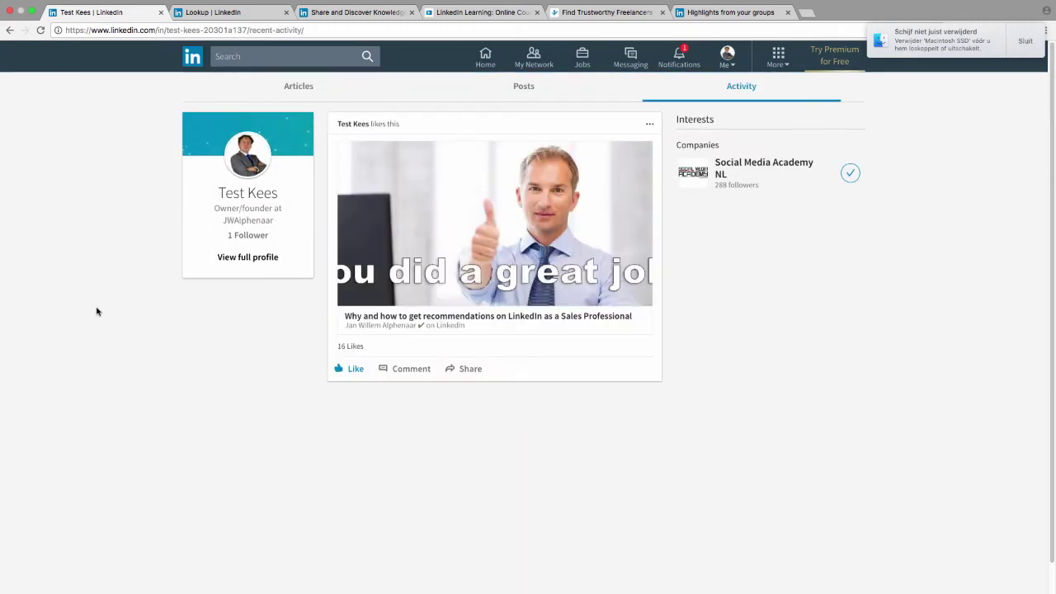
left_click(317, 29)
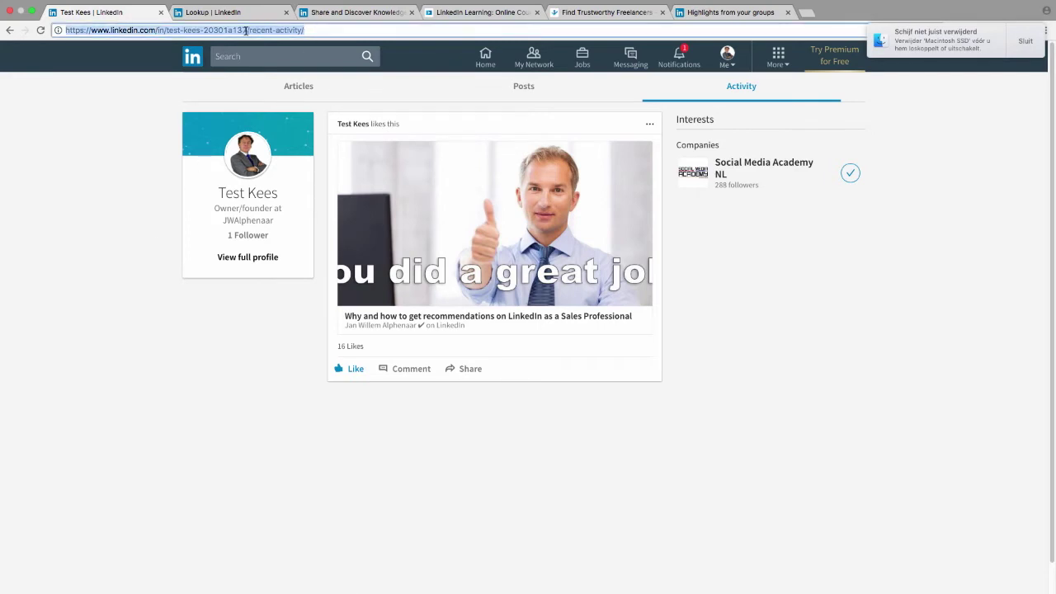
left_click(245, 30)
left_click_drag(246, 31, 65, 31)
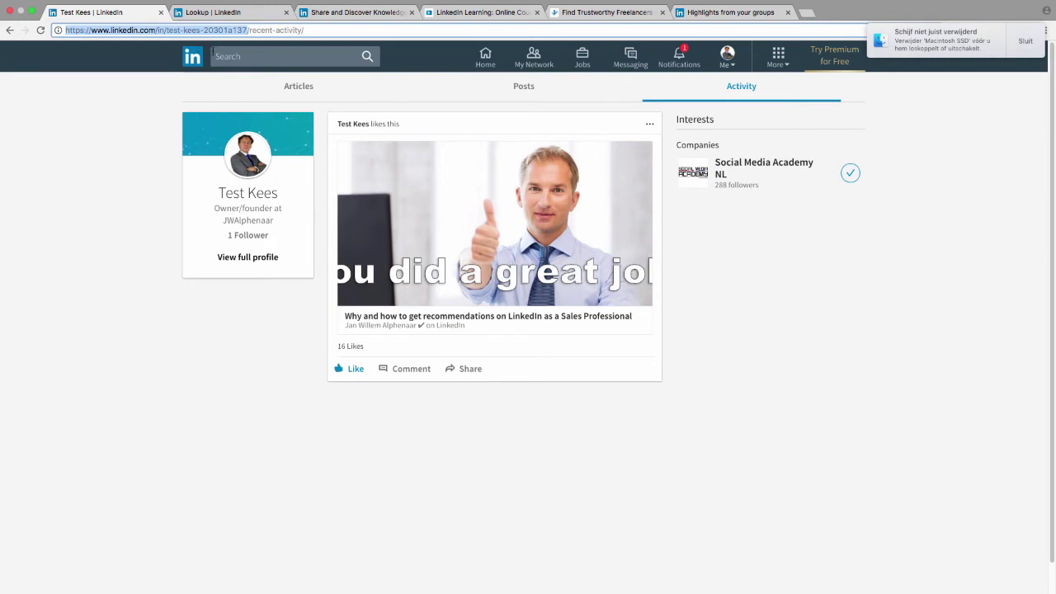
left_click_drag(212, 52, 165, 28)
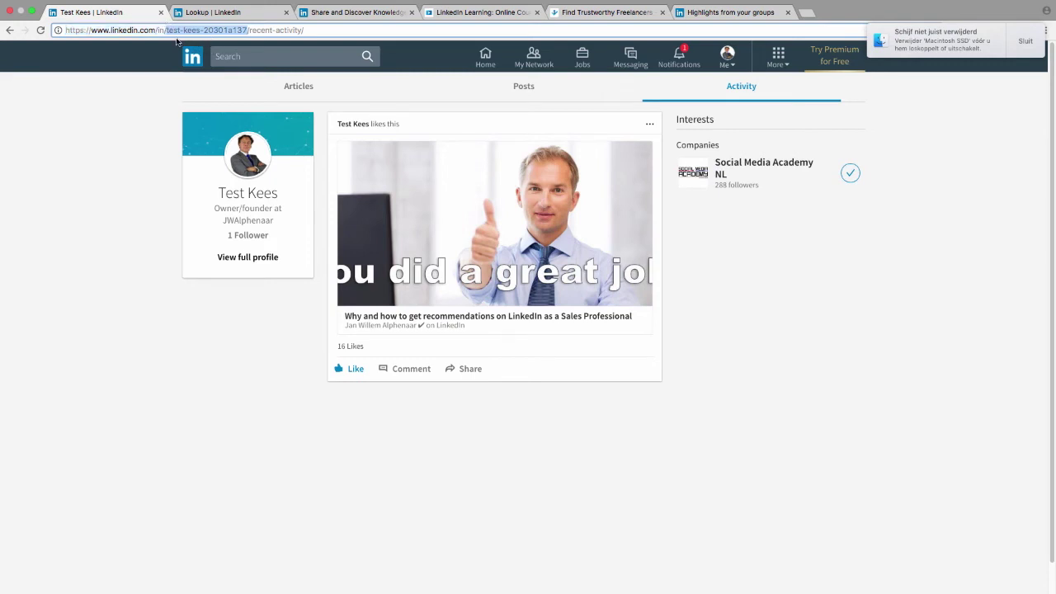
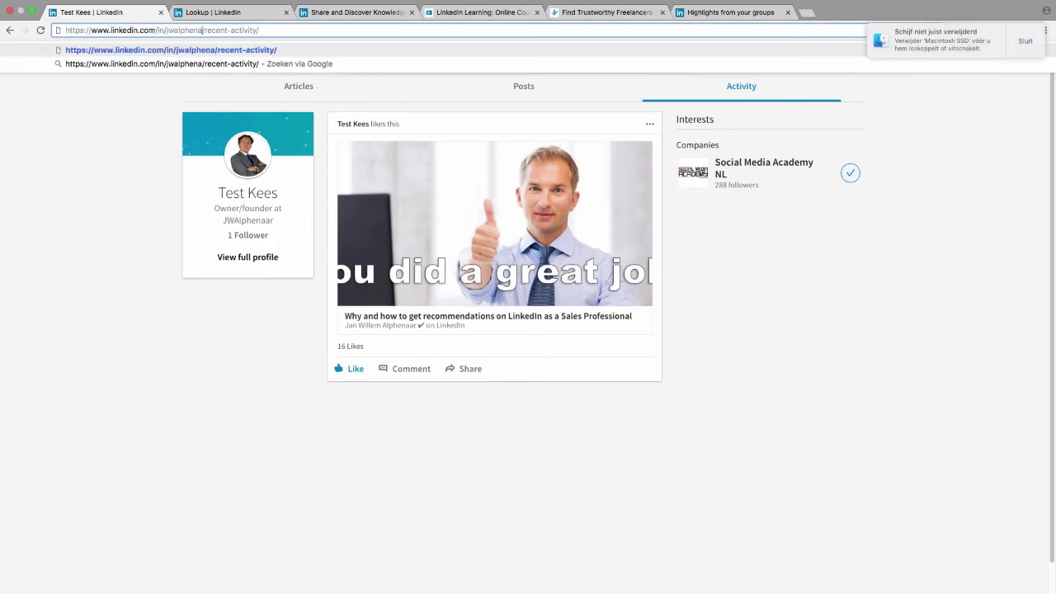
key("Return")
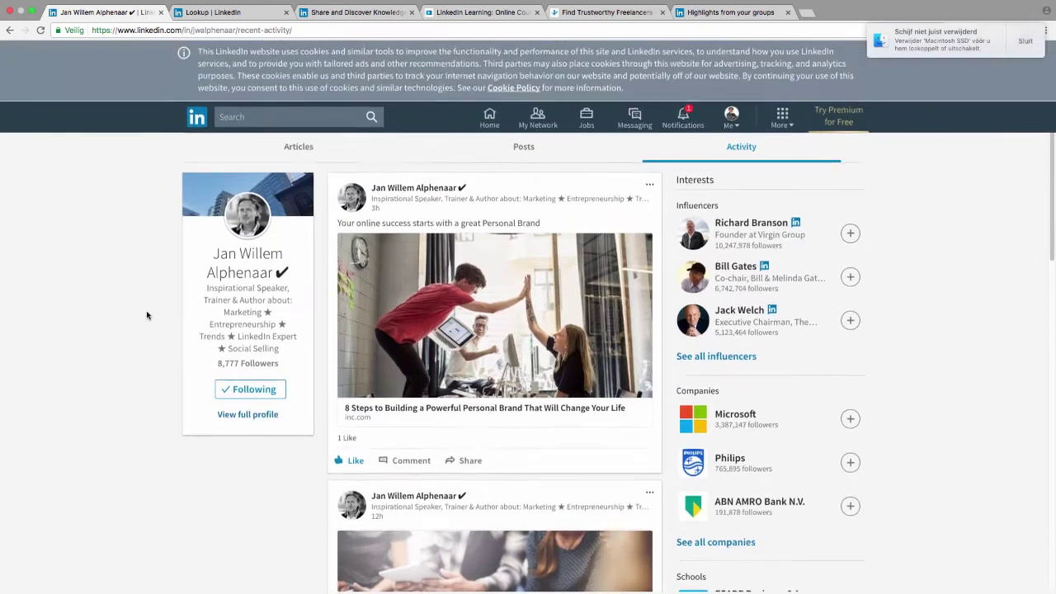
Step: Dismiss the macOS disk notification and LinkedIn's cookie banner
scroll(147, 315, "down", 3)
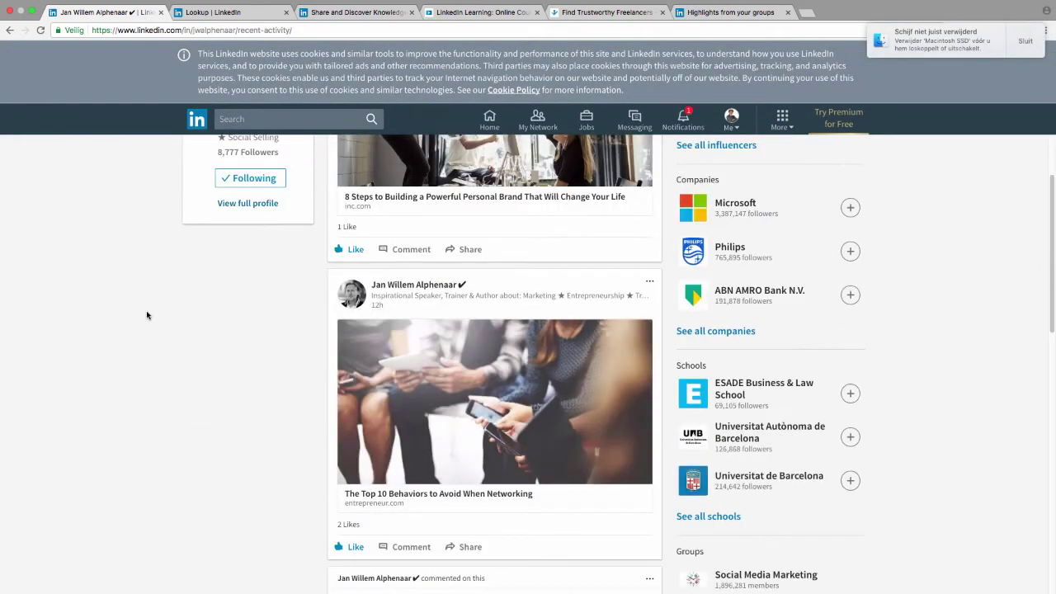
scroll(561, 188, "up", 3)
left_click(1025, 43)
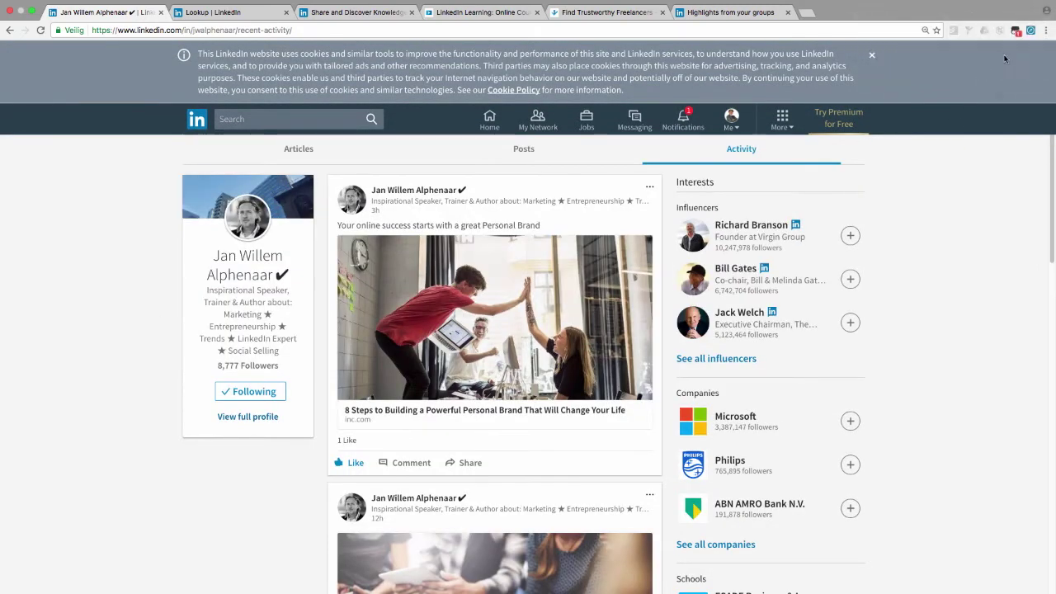
left_click(871, 58)
scroll(149, 438, "down", 5)
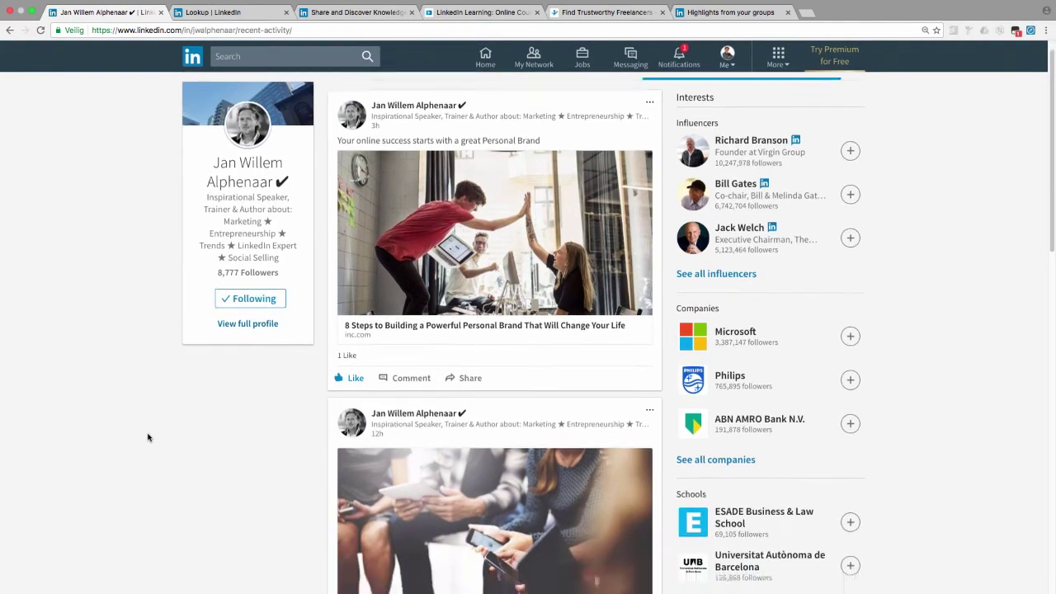
scroll(142, 425, "down", 7)
scroll(142, 426, "up", 13)
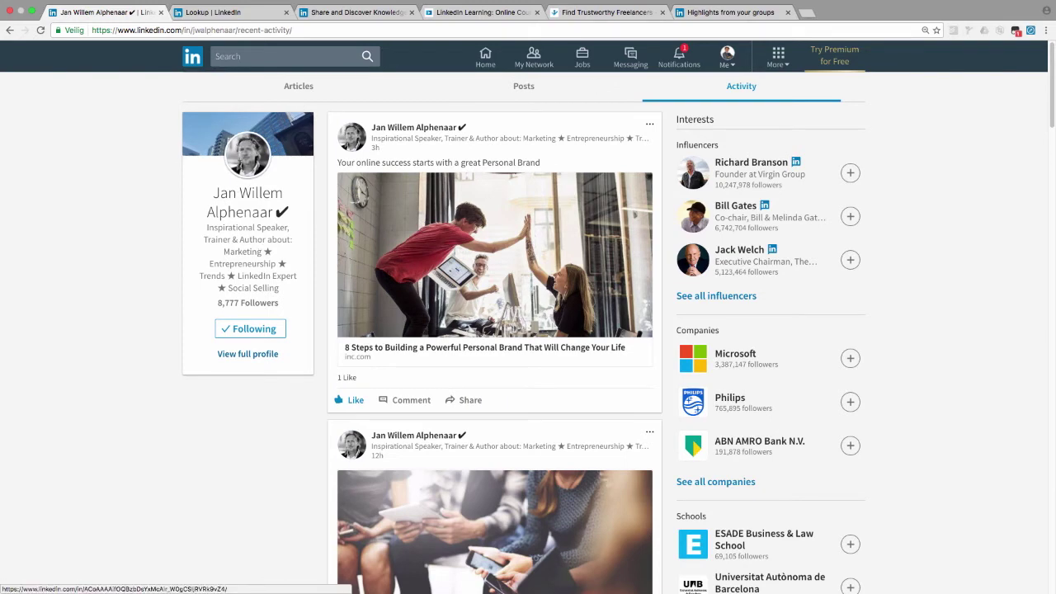
Step: Open the member's full profile, then a profile listed under People Also Viewed
left_click(247, 353)
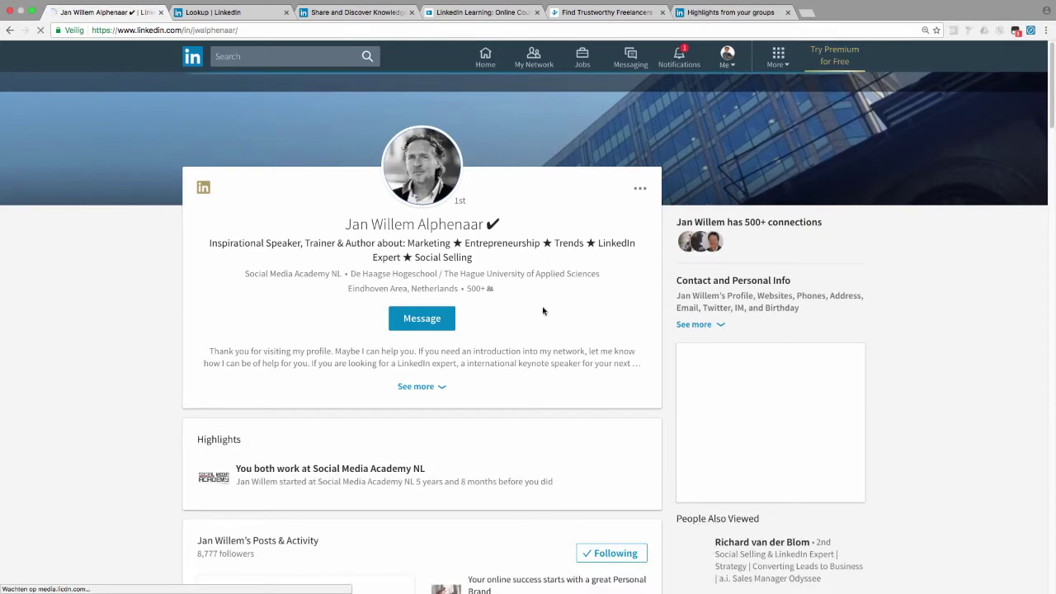
scroll(545, 310, "down", 2)
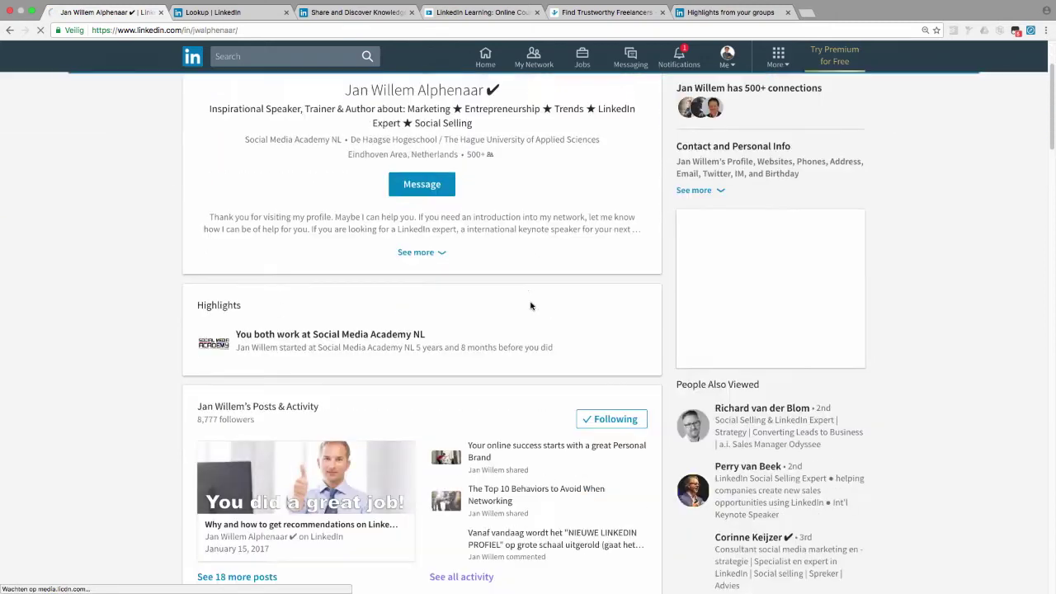
scroll(72, 305, "up", 2)
scroll(547, 184, "down", 3)
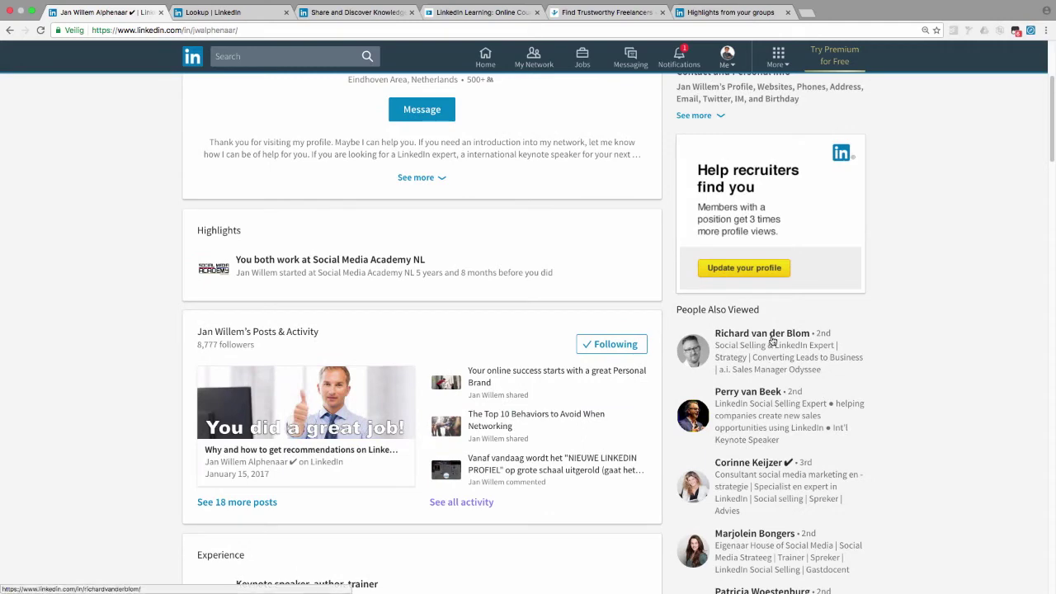
left_click(772, 338)
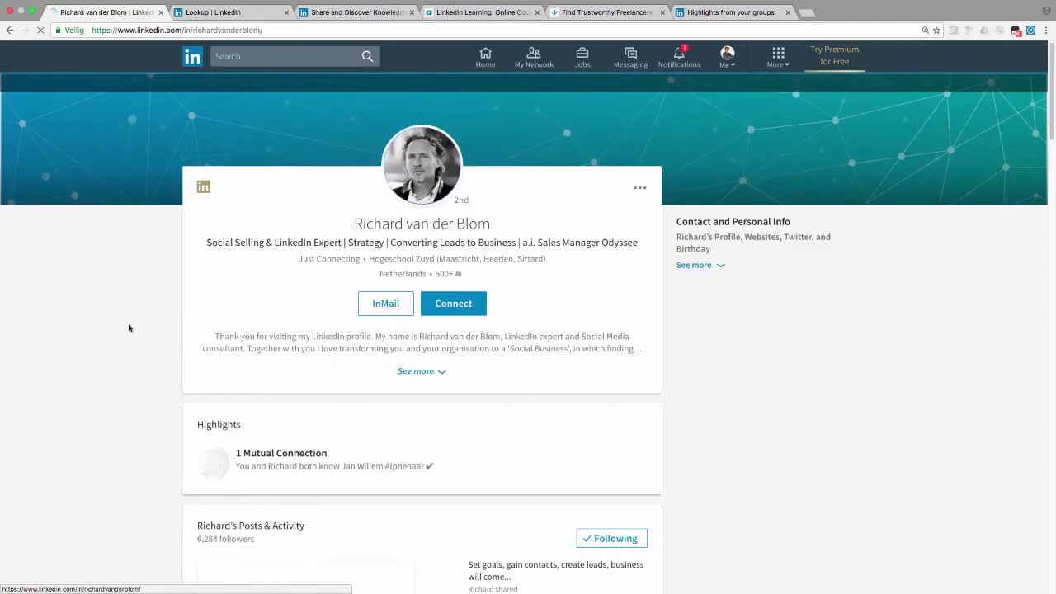
Step: Scroll through the suggested member's Posts and Experience sections, then return to the top of the profile
scroll(115, 315, "down", 3)
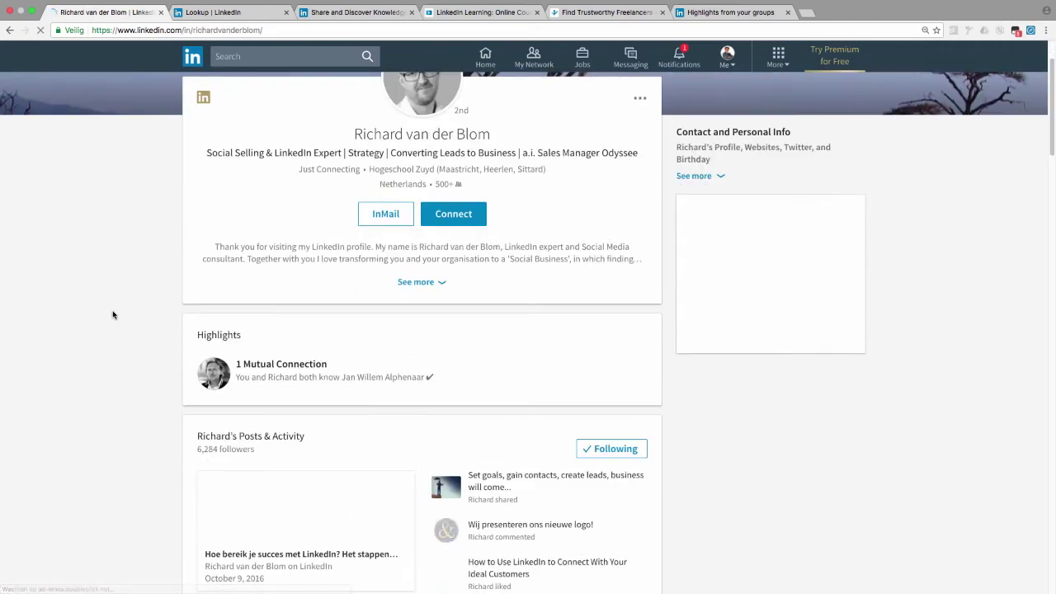
scroll(123, 316, "down", 1)
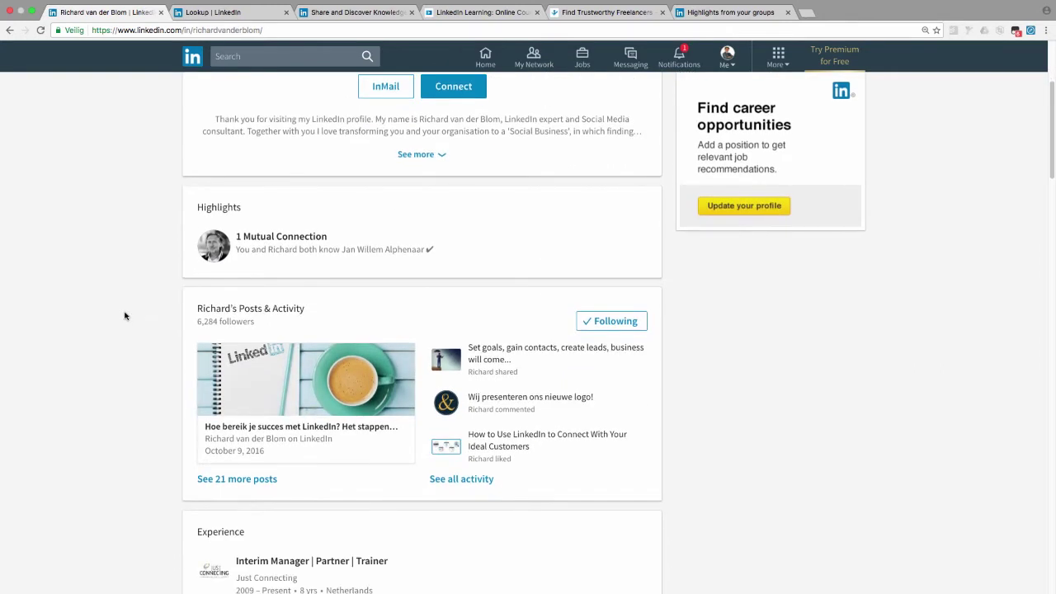
scroll(282, 368, "down", 1)
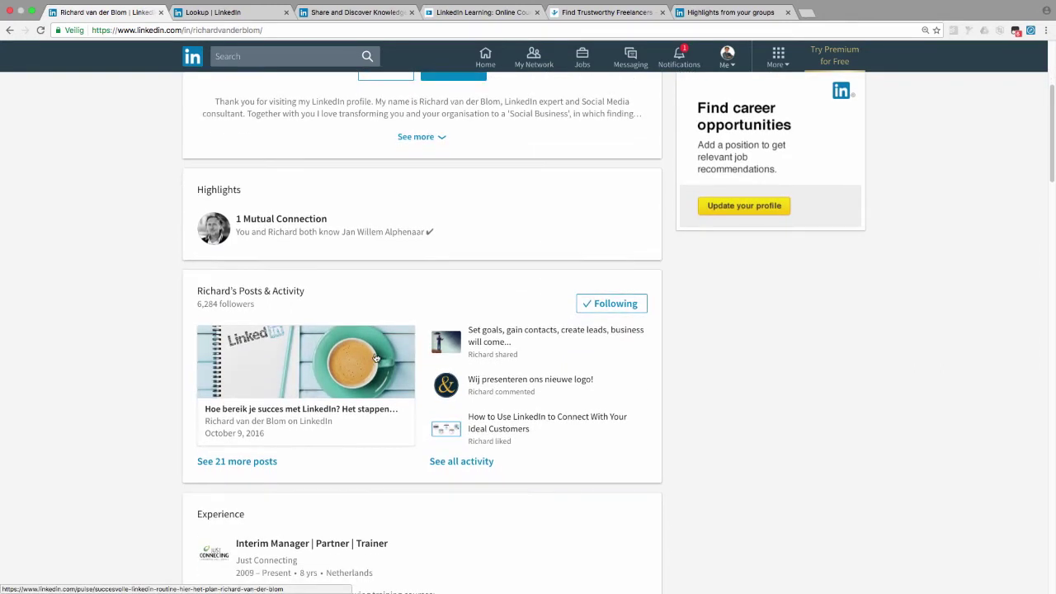
scroll(564, 362, "down", 1)
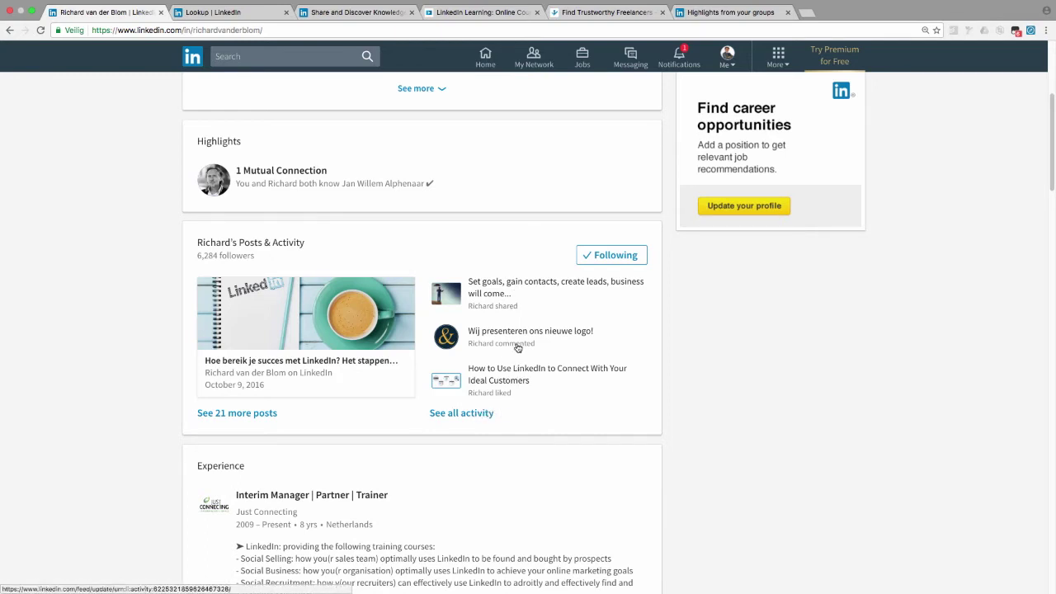
scroll(518, 347, "up", 5)
scroll(521, 347, "down", 10)
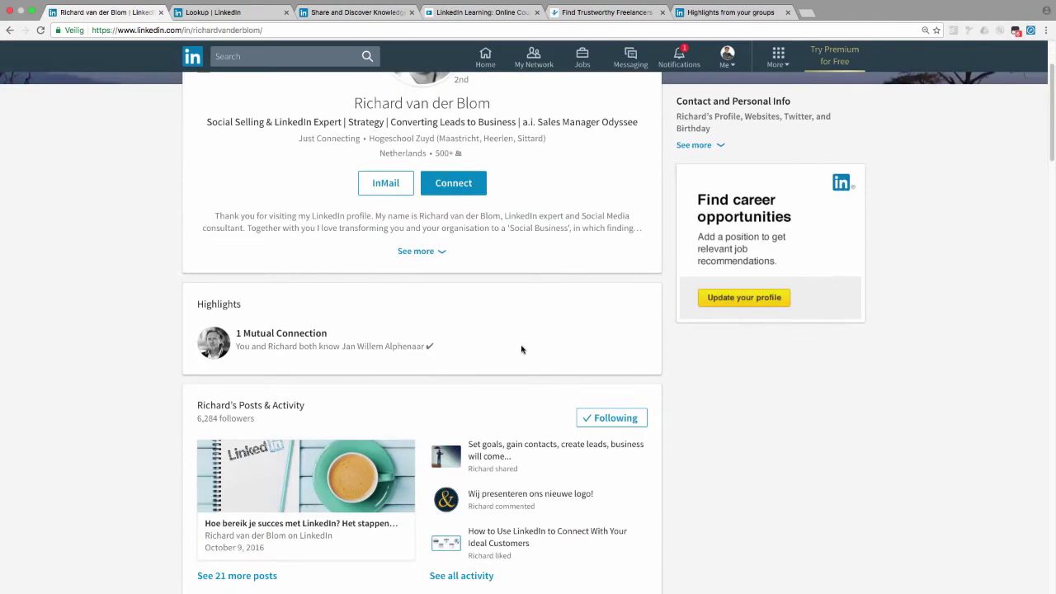
scroll(522, 350, "up", 2)
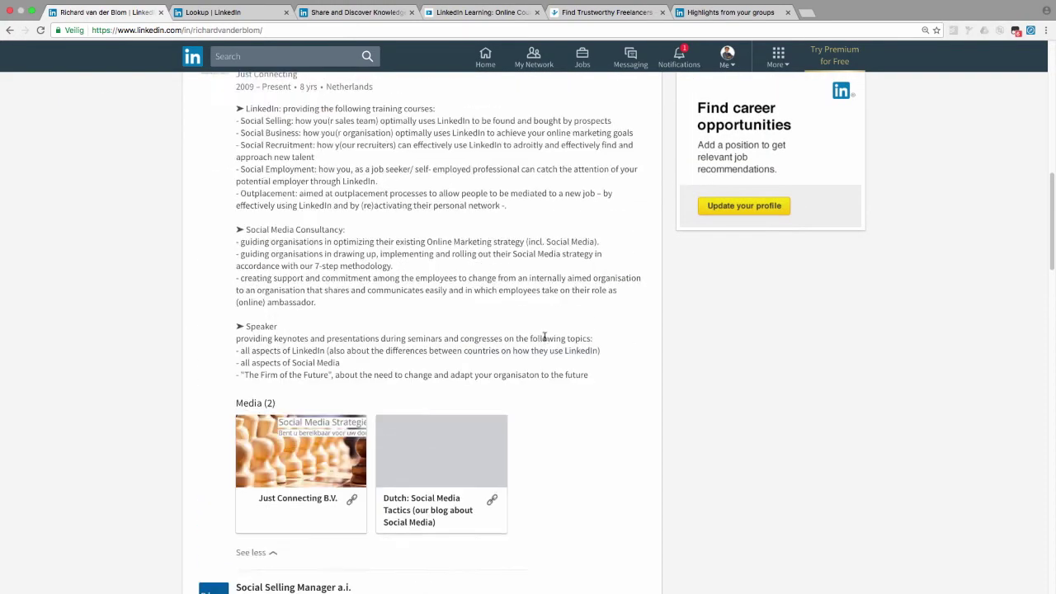
scroll(378, 241, "up", 4)
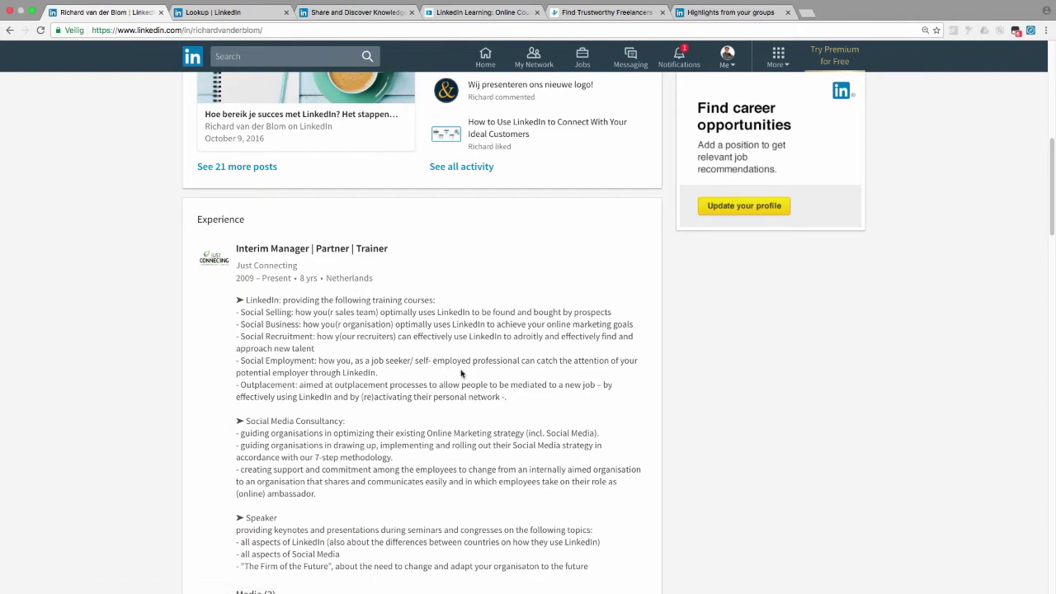
scroll(466, 371, "down", 5)
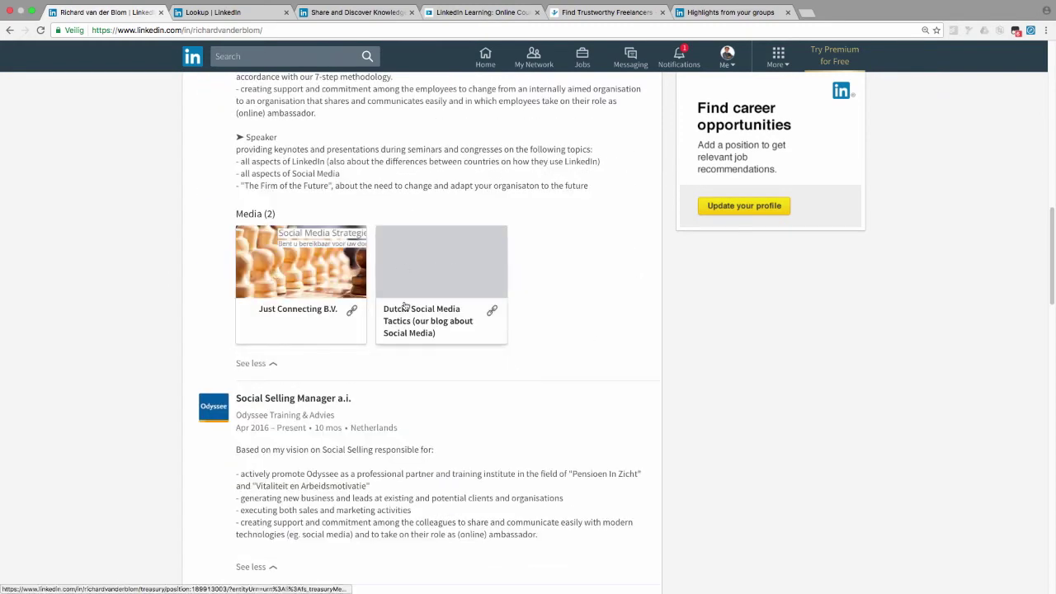
scroll(583, 334, "down", 2)
scroll(583, 335, "down", 5)
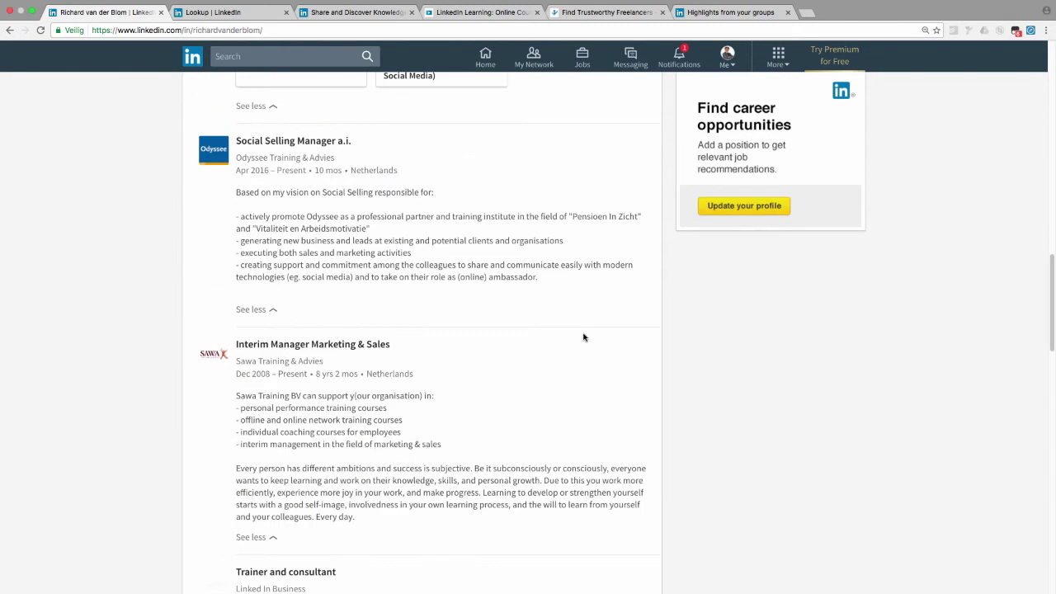
scroll(583, 337, "down", 1)
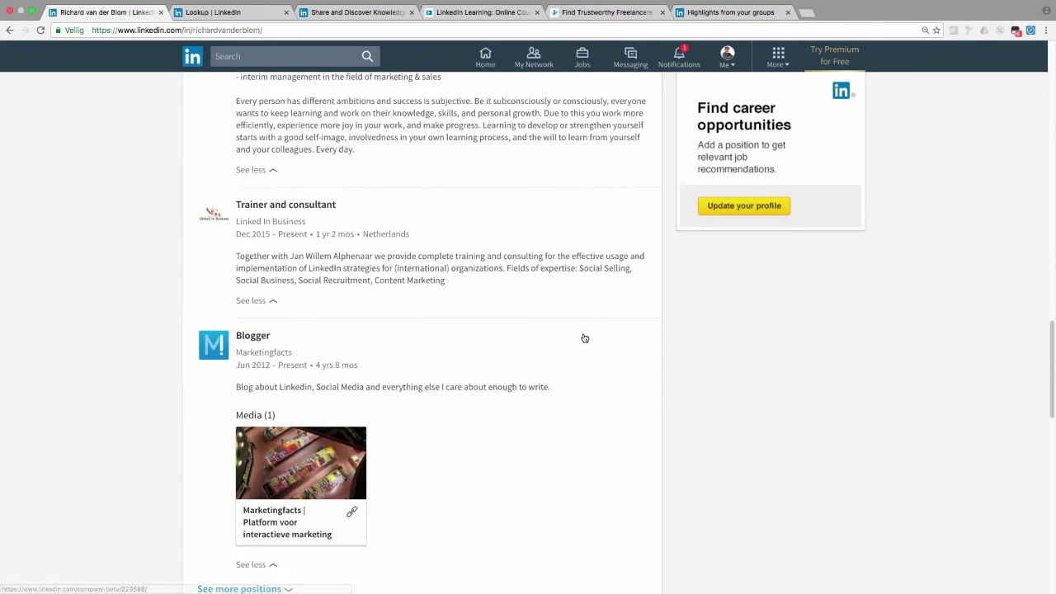
scroll(583, 337, "up", 4)
scroll(584, 338, "up", 1)
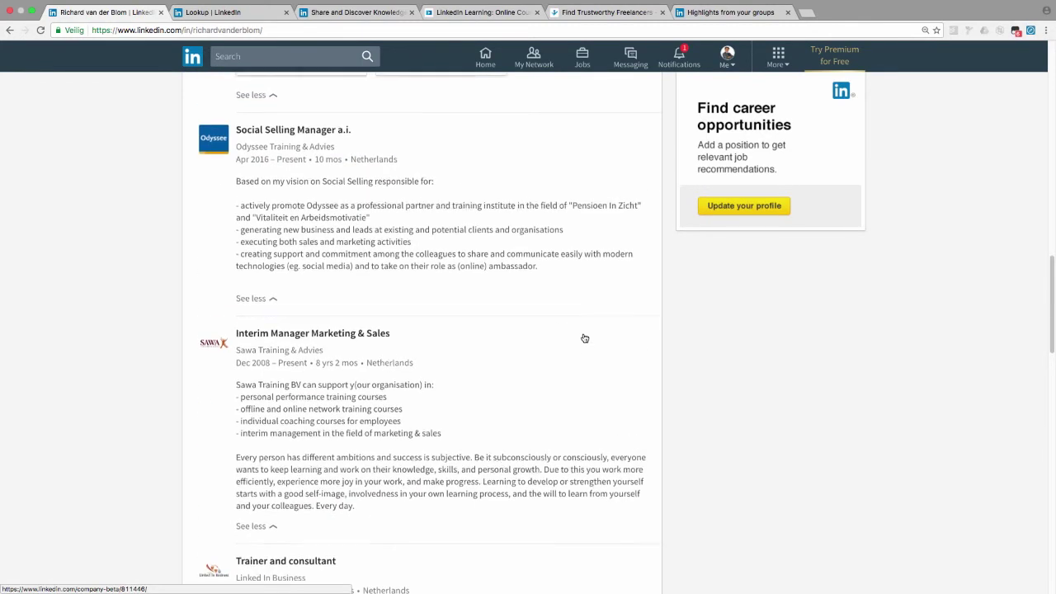
scroll(583, 336, "down", 2)
scroll(583, 337, "down", 2)
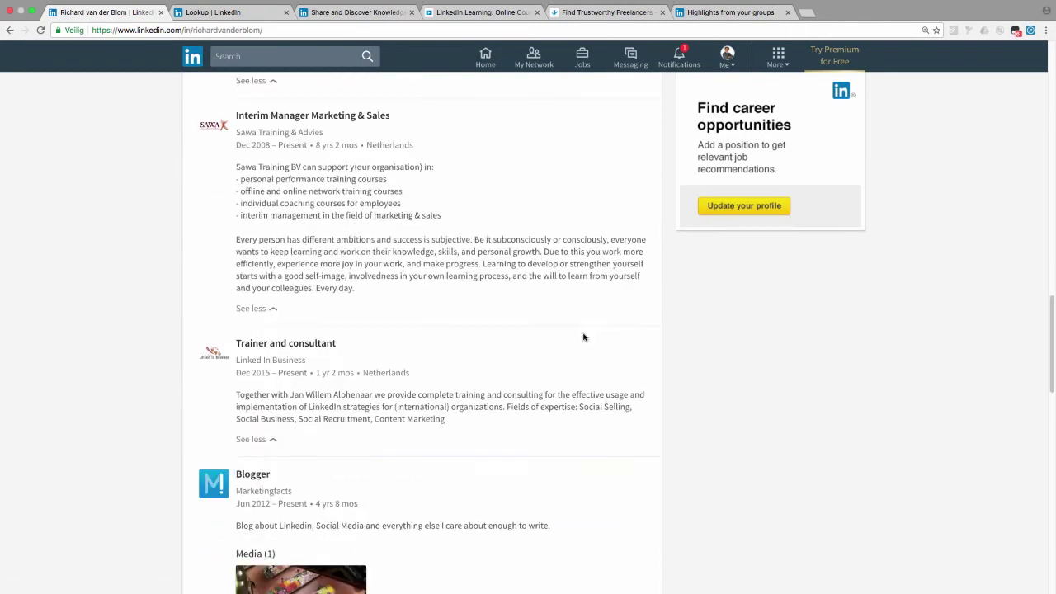
scroll(373, 394, "up", 15)
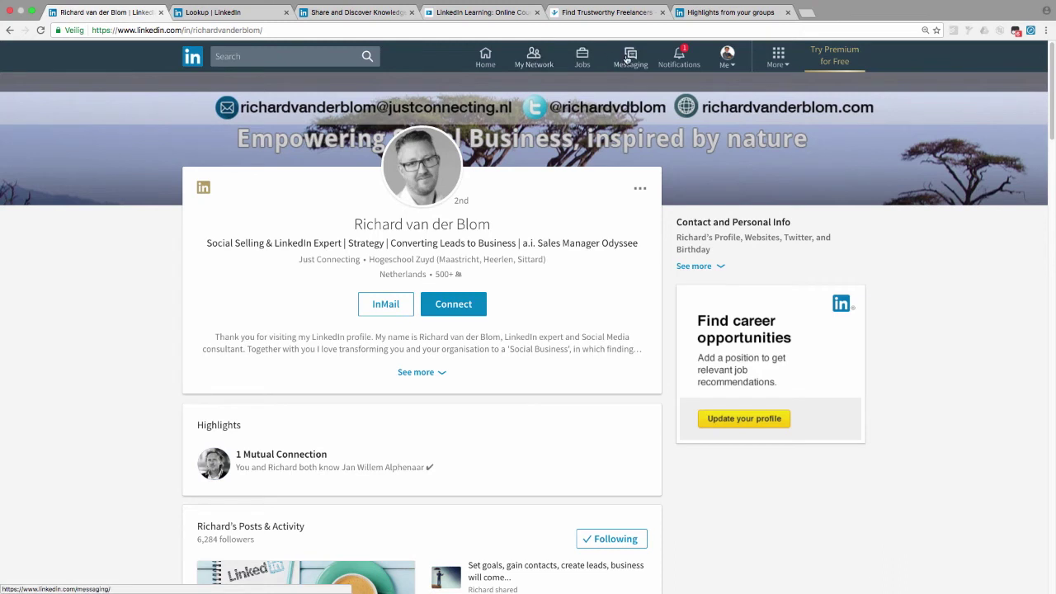
Step: Open the Jobs page in both layouts and browse the old layout's company cards
left_click(584, 58)
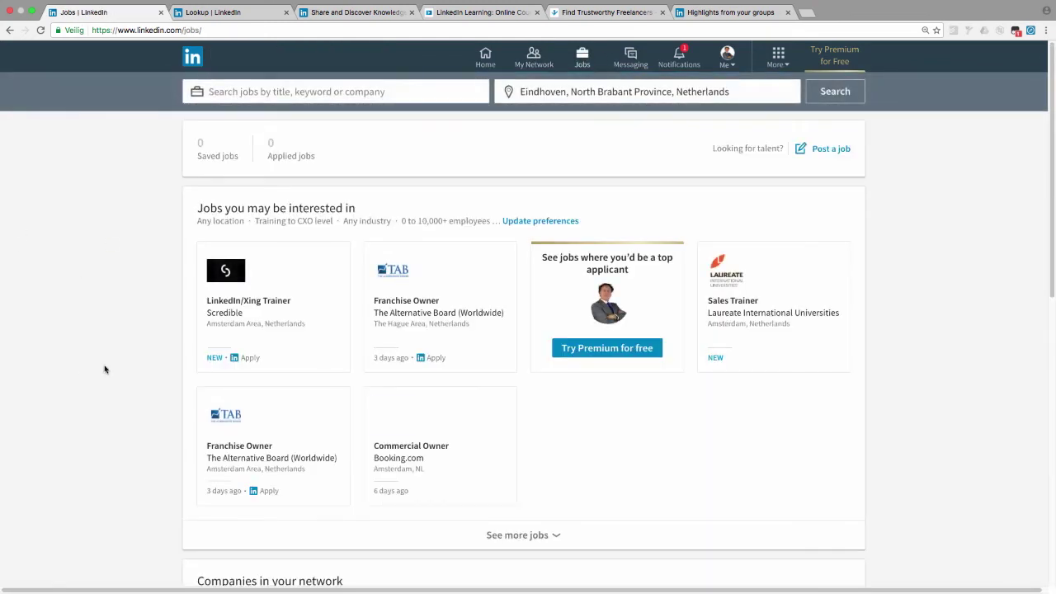
key("super+Tab")
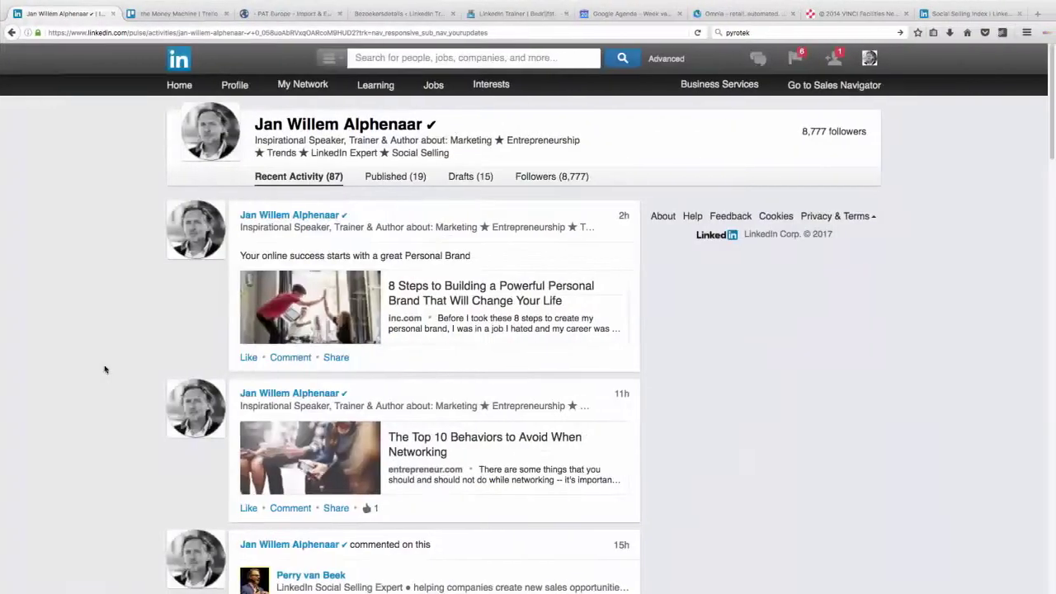
left_click(437, 89)
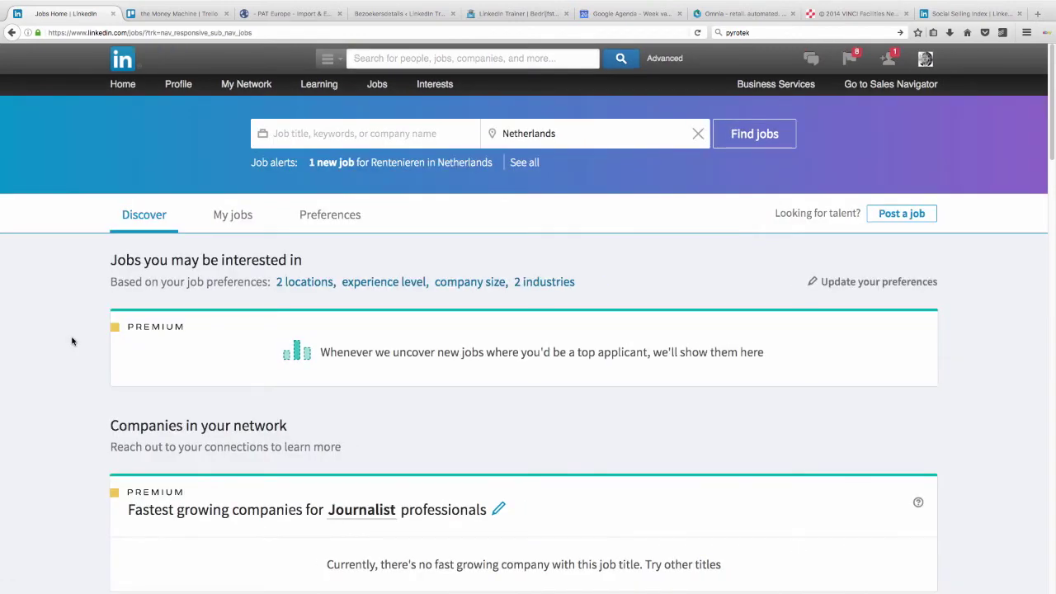
scroll(74, 339, "down", 1)
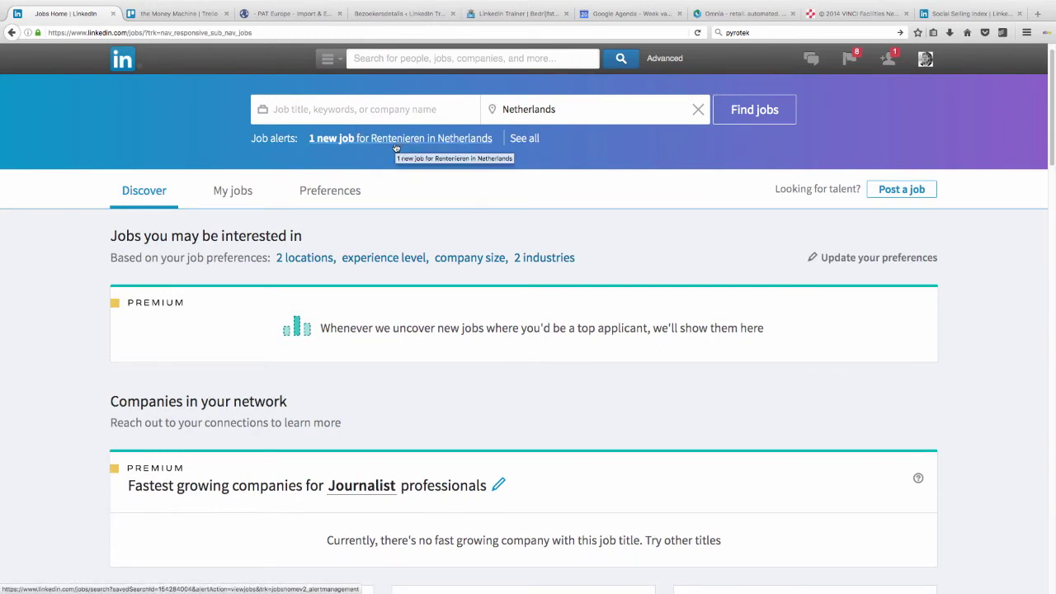
mouse_move(703, 5)
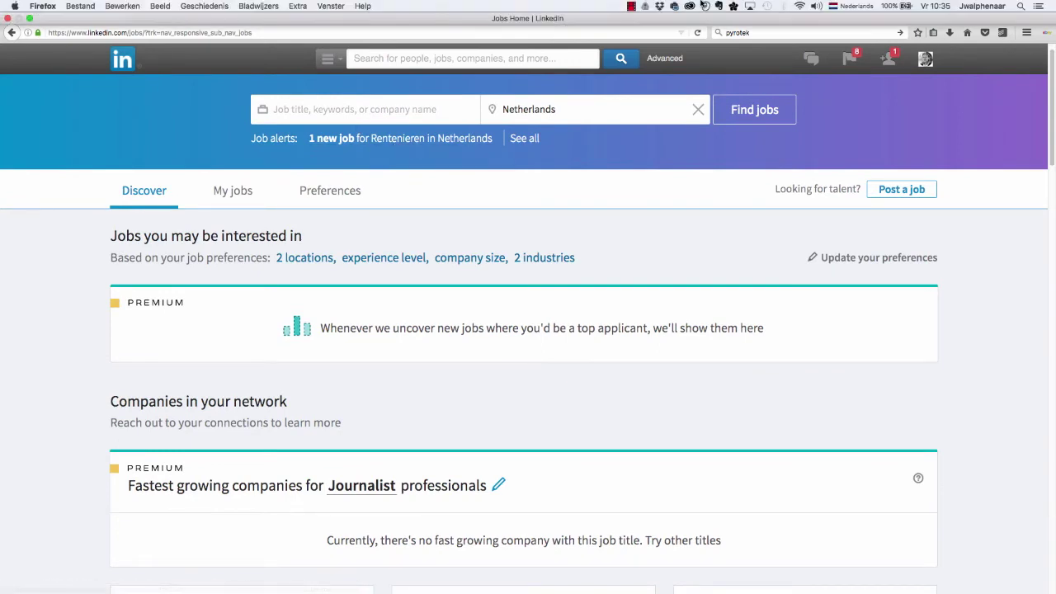
scroll(61, 443, "down", 5)
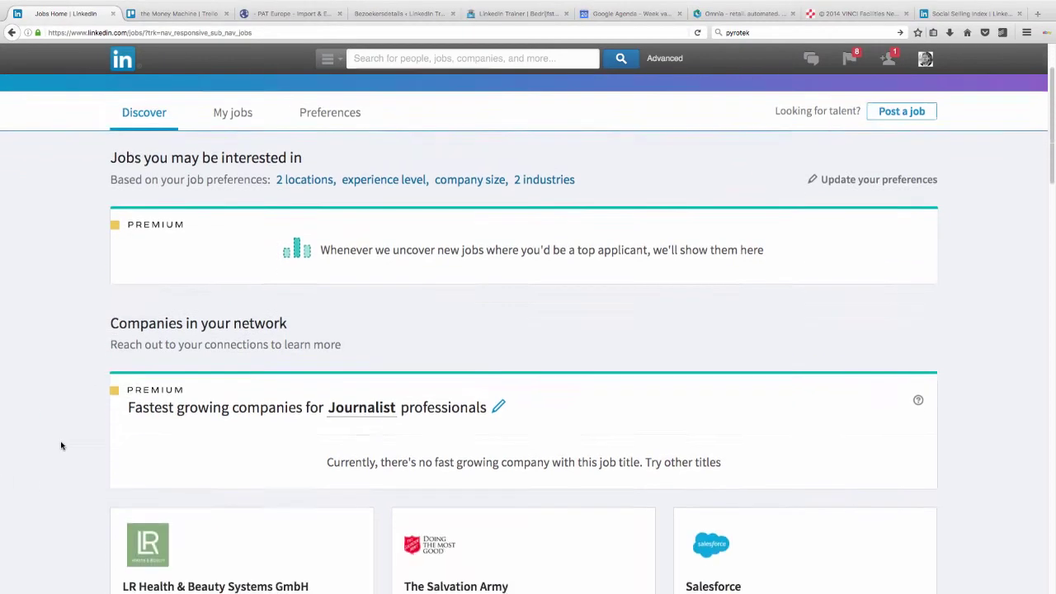
scroll(61, 445, "down", 3)
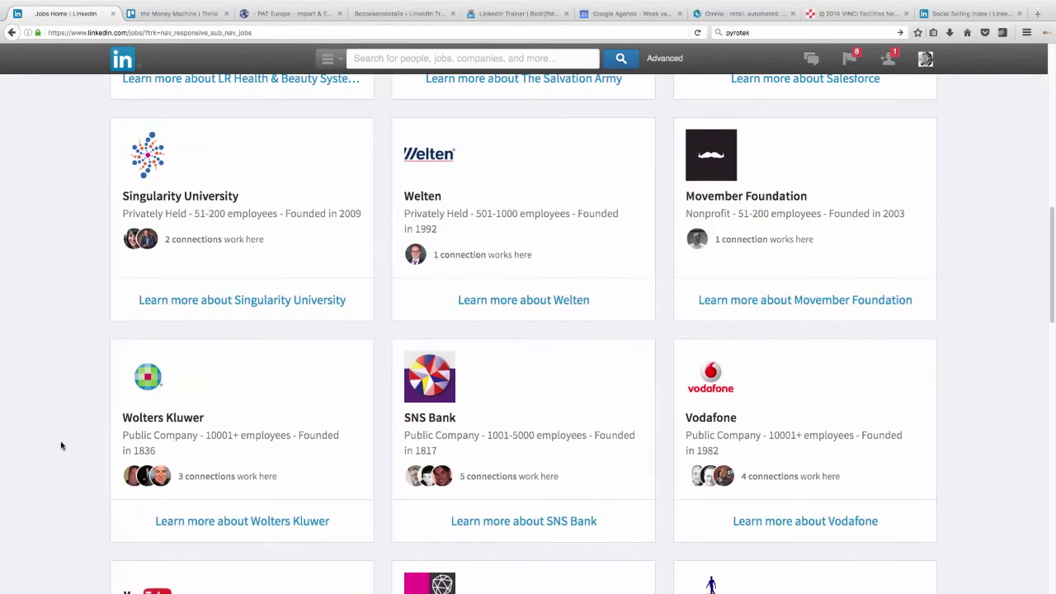
Step: Bring the new-layout window forward and scroll through its page
key("super+Tab")
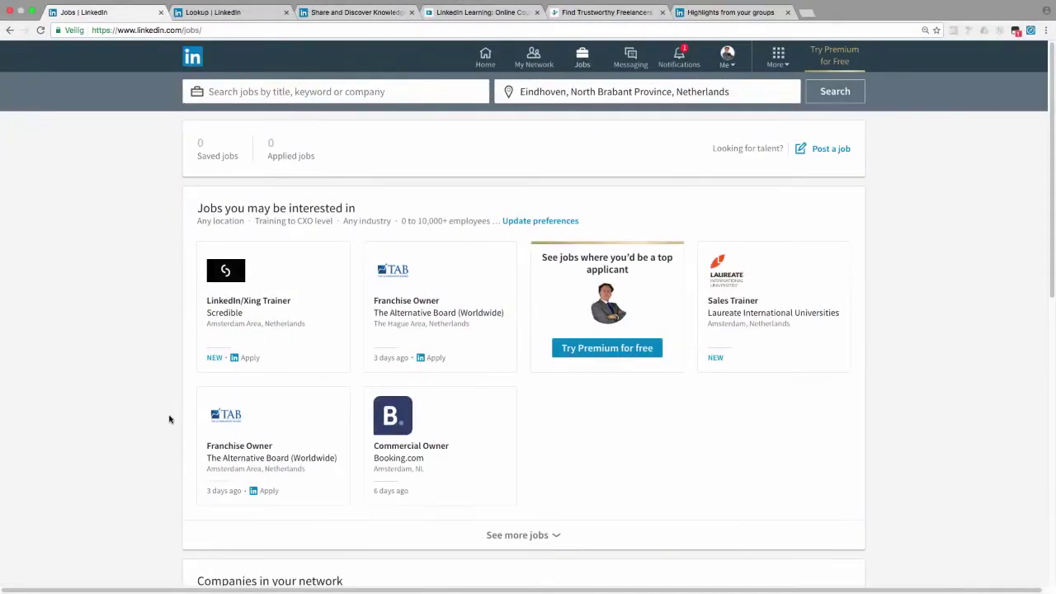
scroll(109, 400, "down", 3)
scroll(109, 400, "down", 2)
scroll(107, 400, "up", 5)
Step: Open the new Notifications page, scroll the old notifications list, and finish on the old Jobs page
left_click(681, 54)
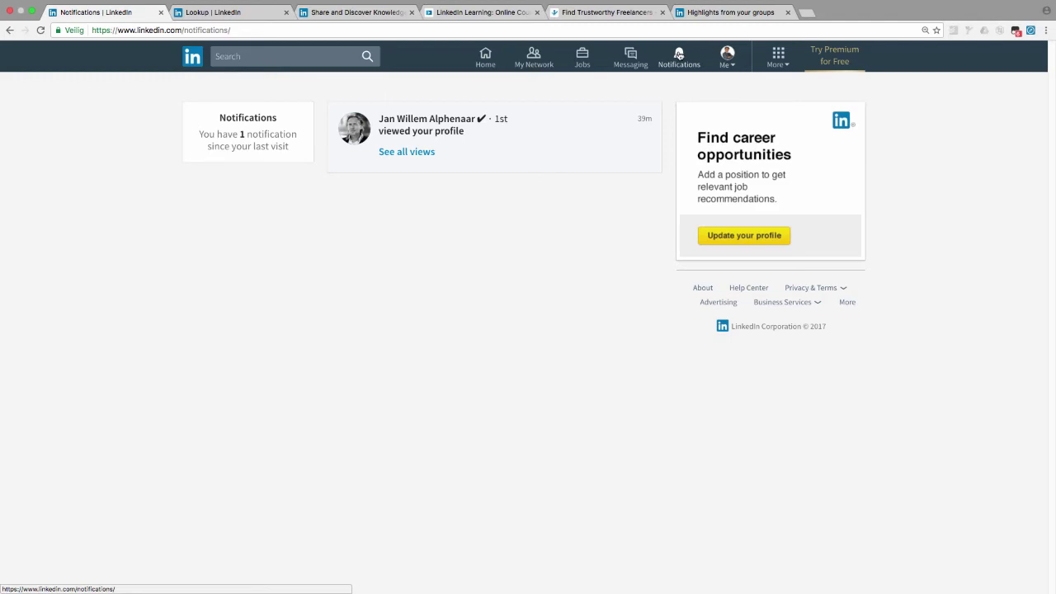
key("super+Tab")
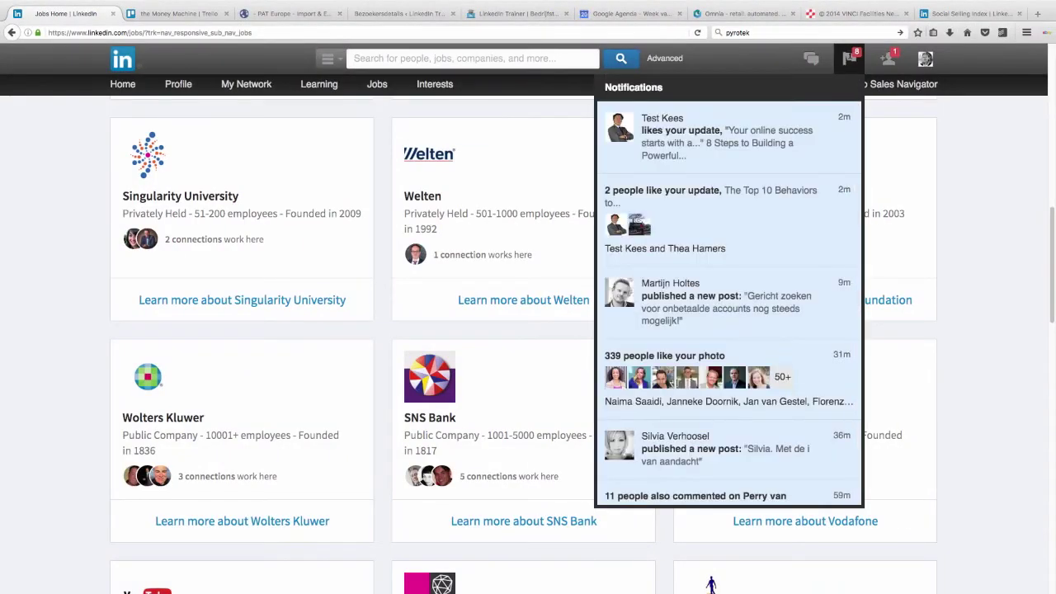
scroll(785, 263, "down", 3)
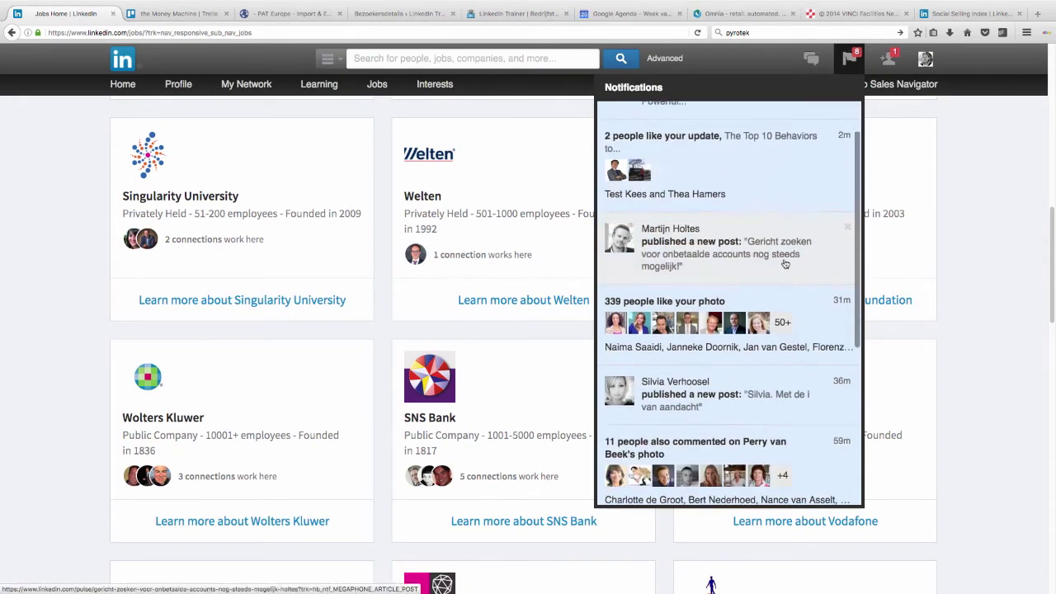
scroll(786, 263, "down", 10)
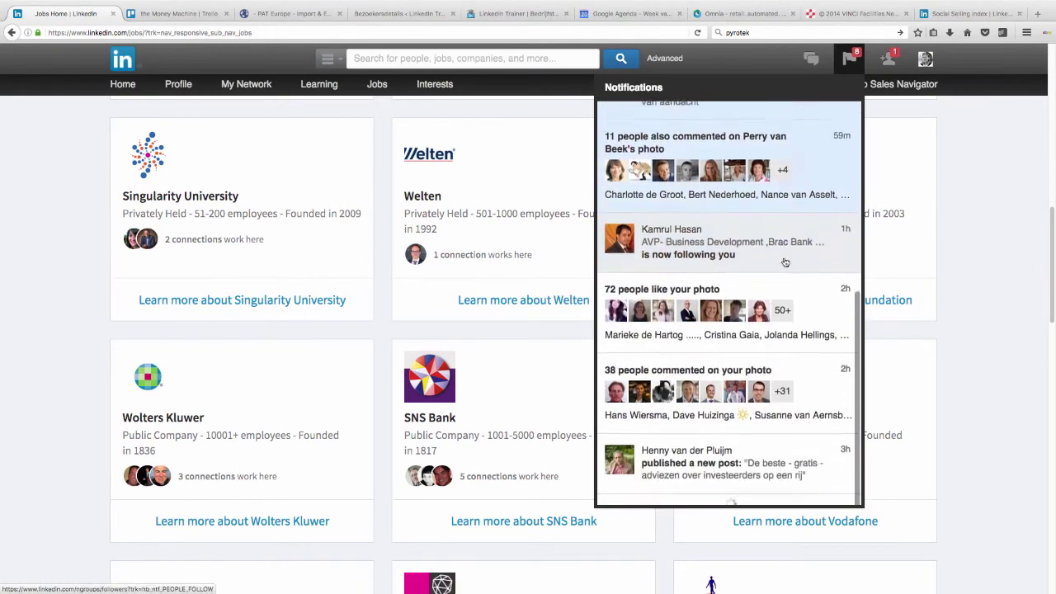
scroll(786, 263, "up", 14)
scroll(785, 262, "down", 3)
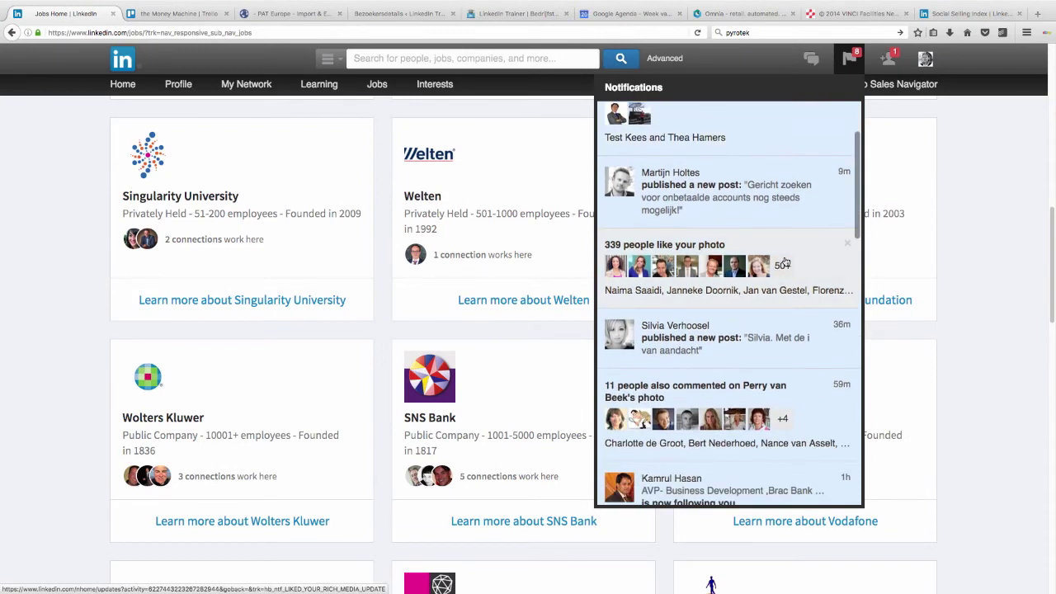
scroll(784, 261, "up", 4)
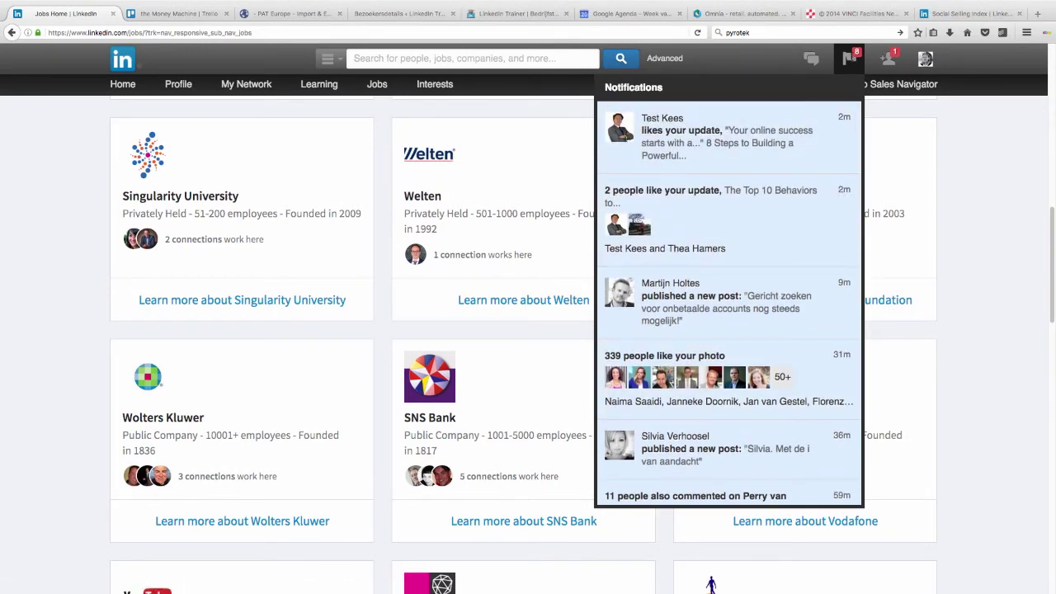
key("super+Tab")
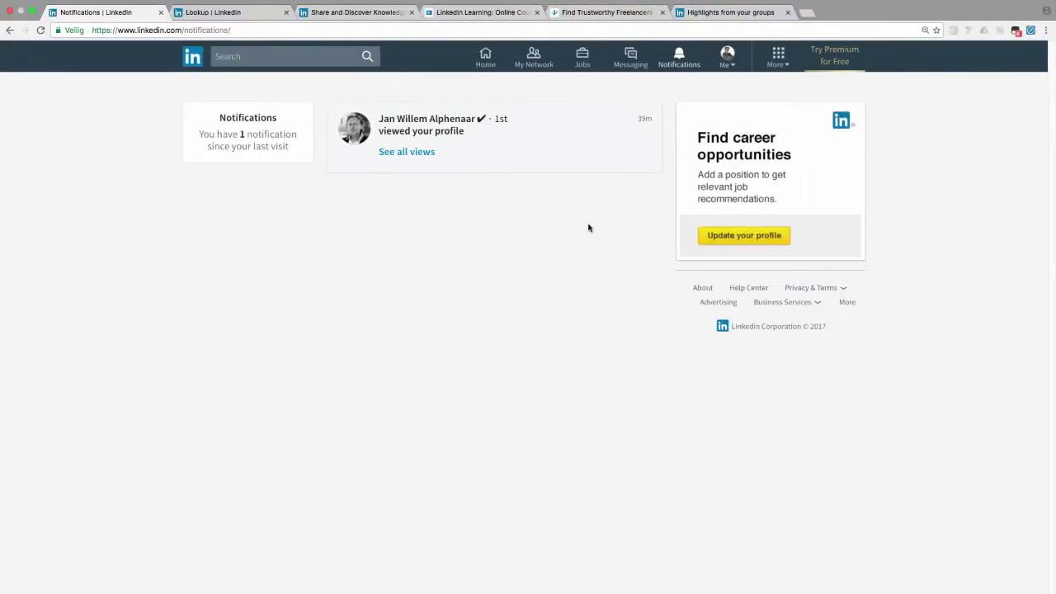
key("super+Tab")
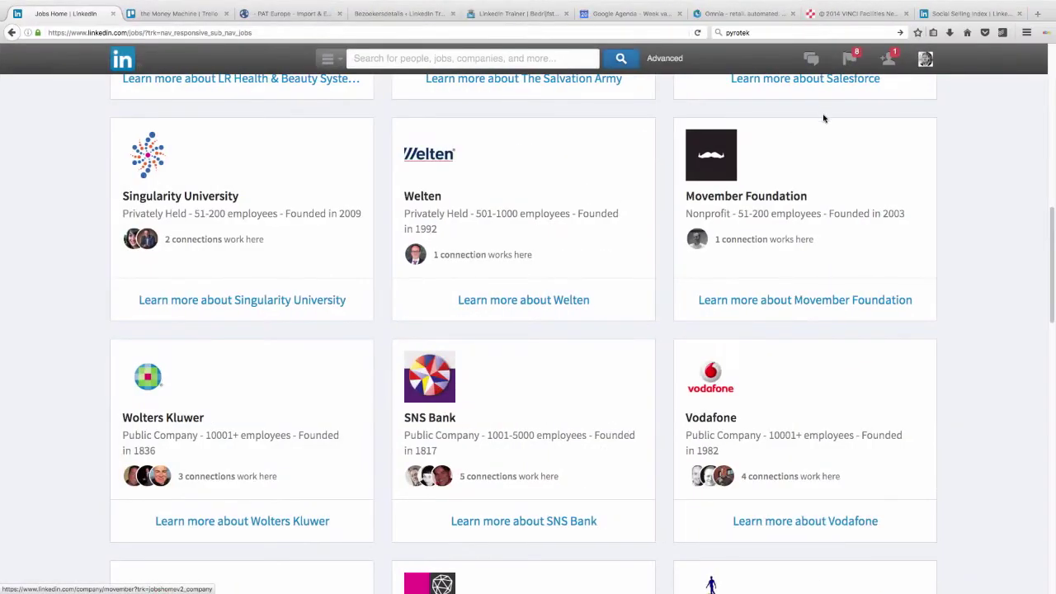
Step: Search 'marketing manager' in the old layout and choose People with Marketing Manager titles
scroll(610, 174, "up", 10)
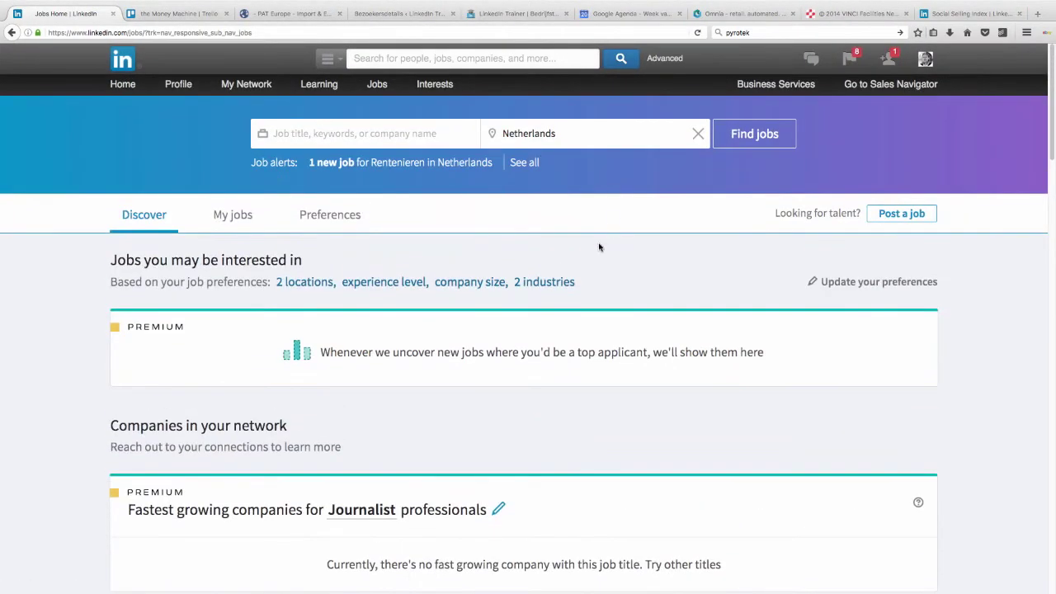
left_click(583, 60)
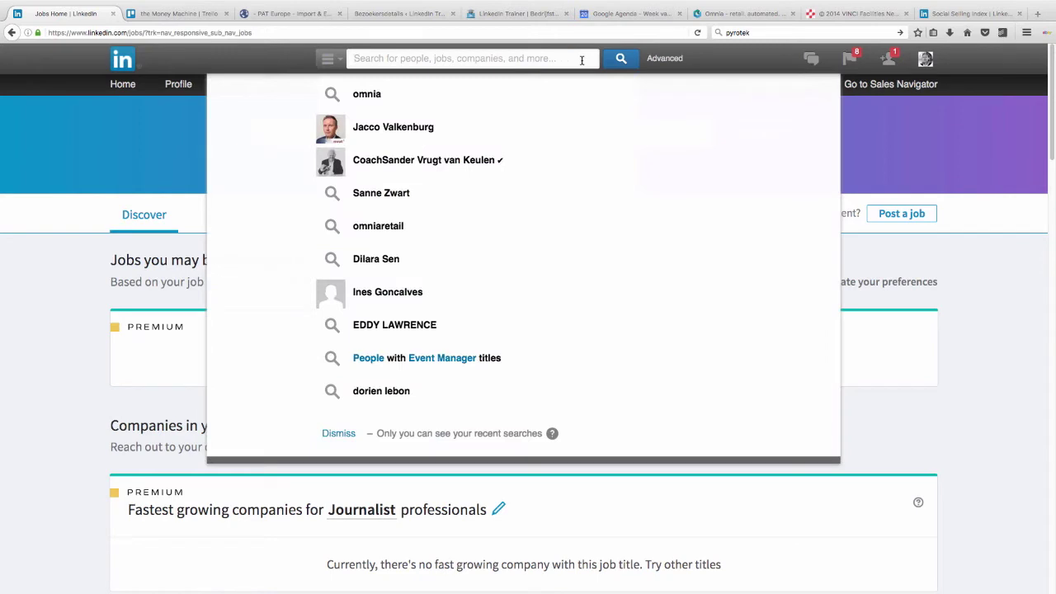
left_click(667, 59)
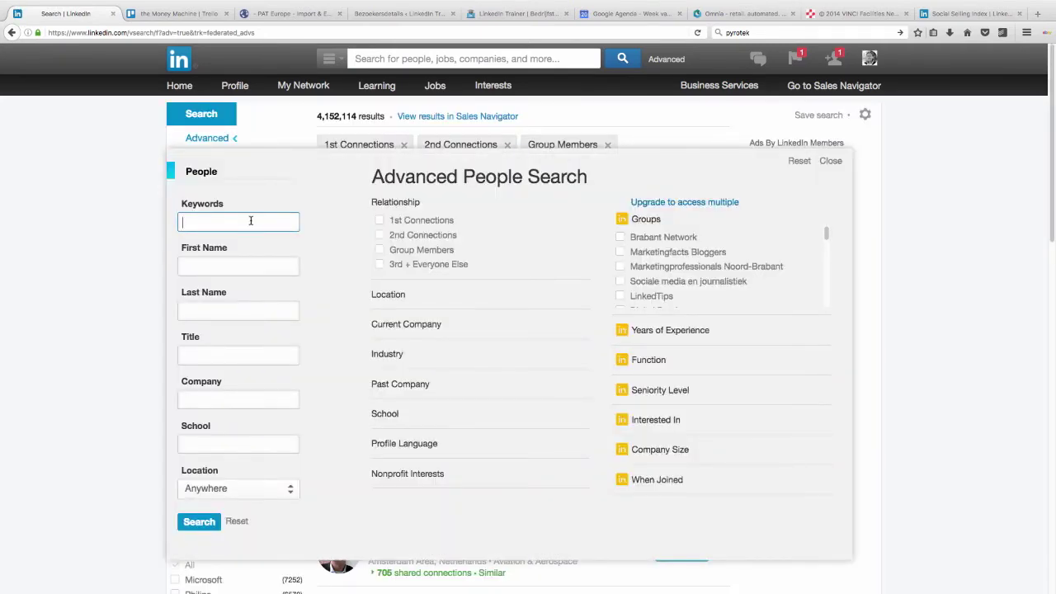
left_click(830, 162)
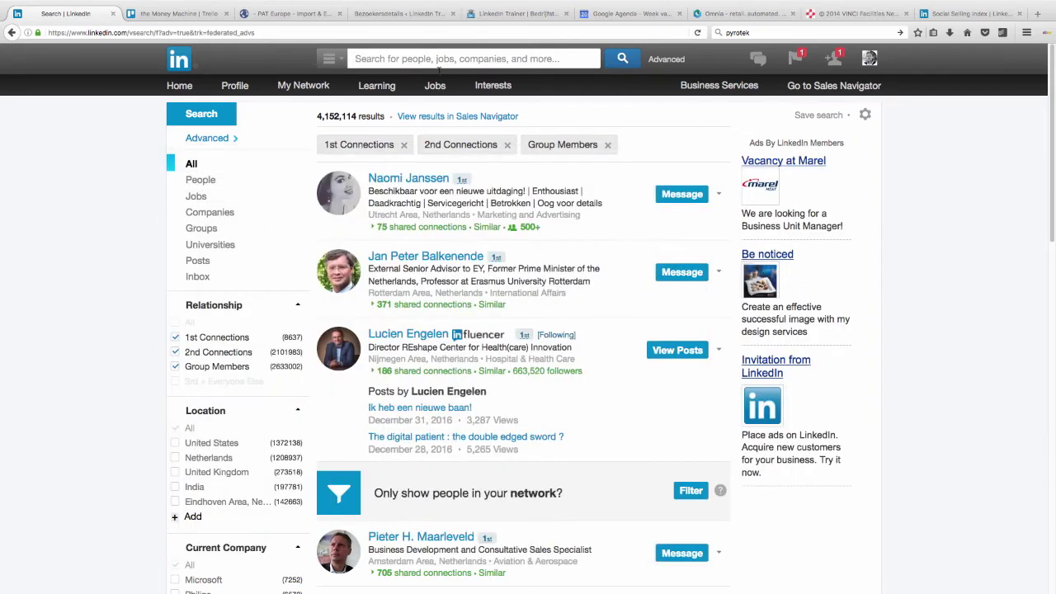
left_click(453, 58)
type("ma")
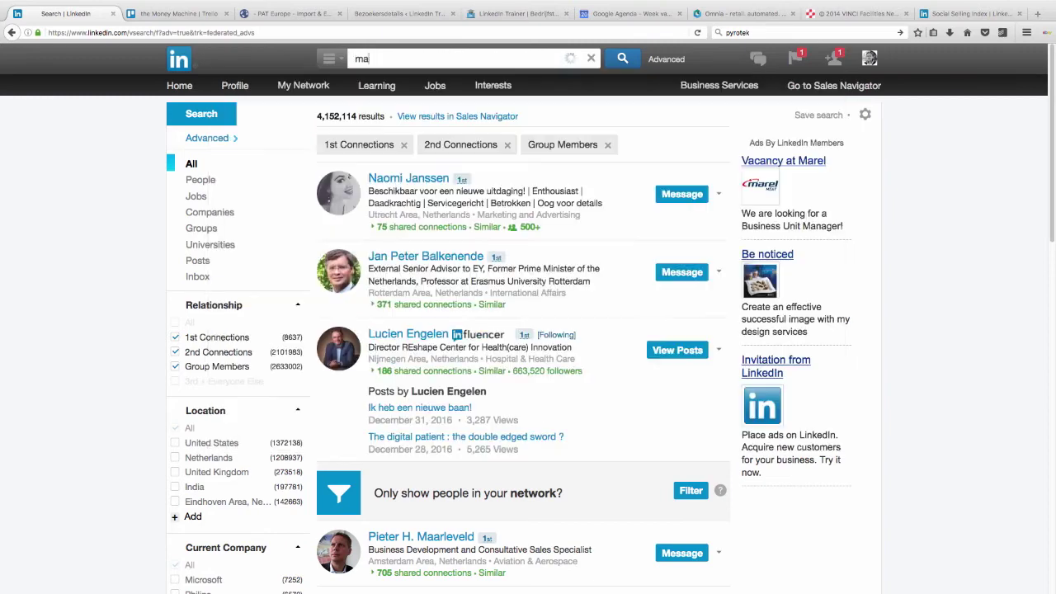
type("rketing manager")
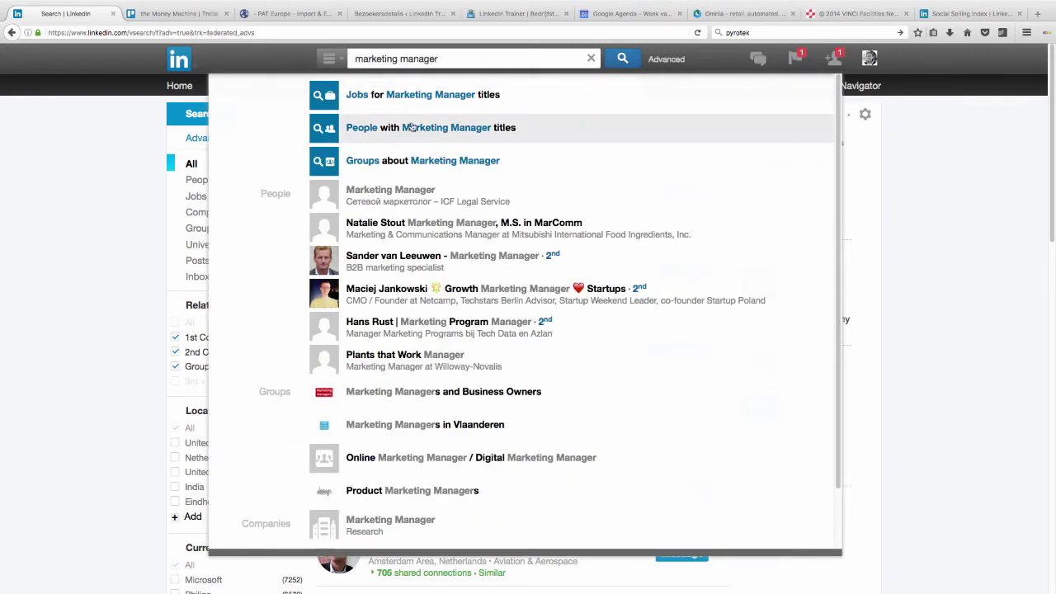
left_click(411, 127)
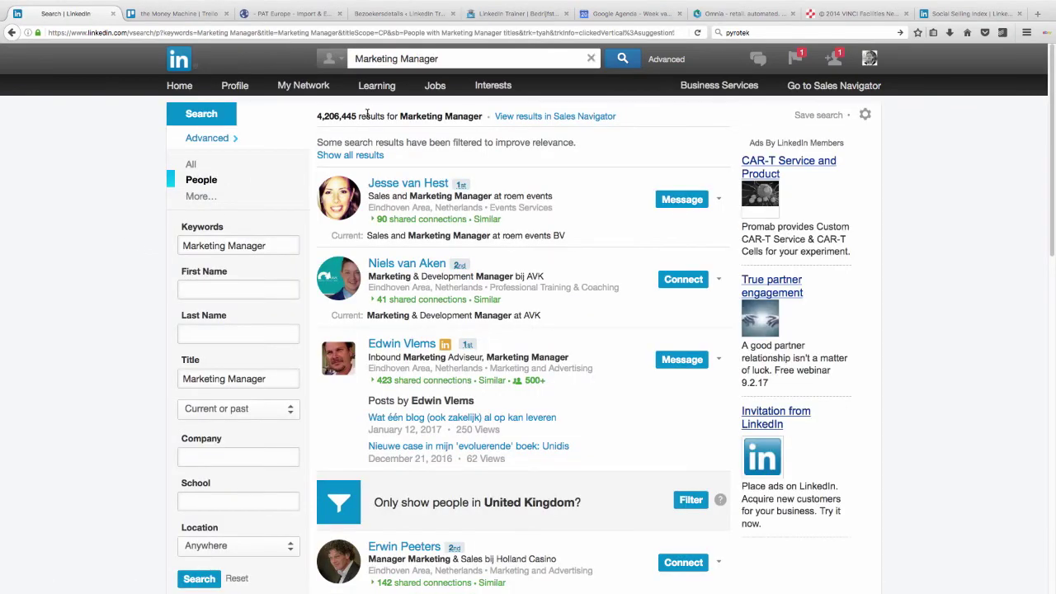
Step: Limit the results to people currently holding the Marketing Manager title
scroll(116, 321, "down", 2)
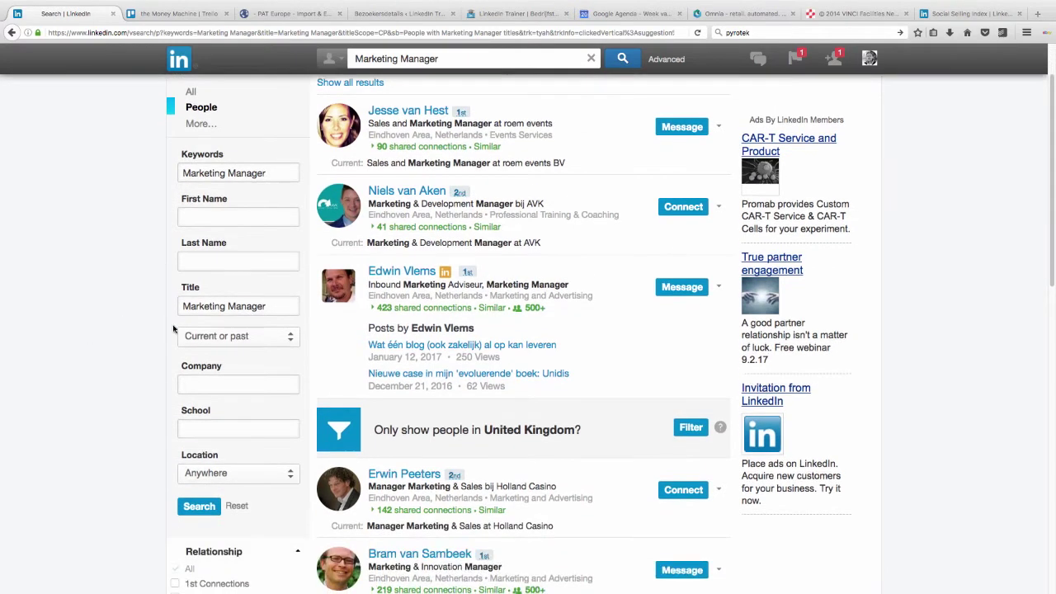
left_click(238, 336)
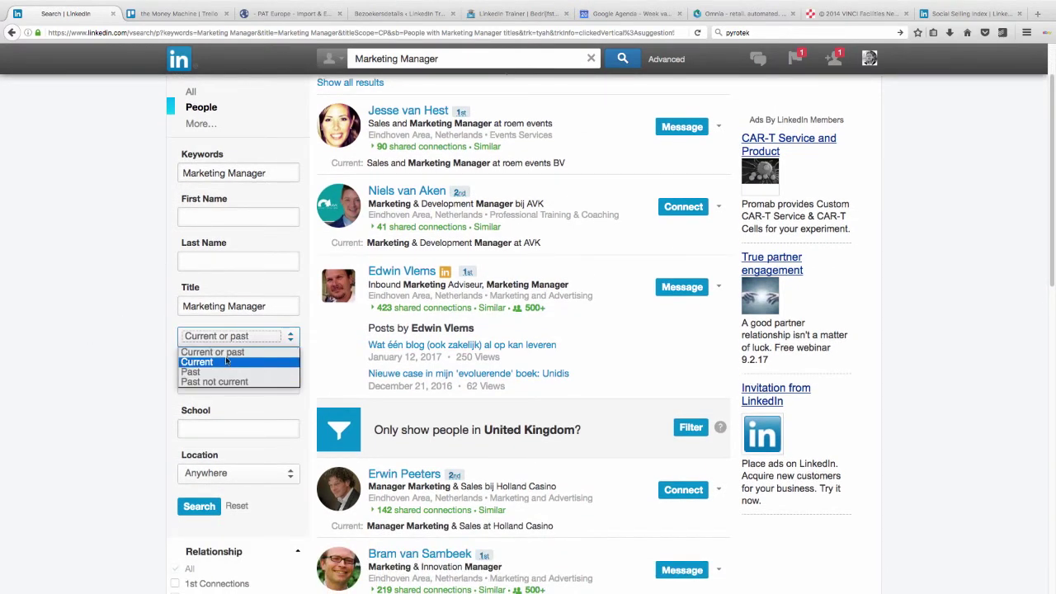
left_click(228, 362)
scroll(199, 416, "down", 2)
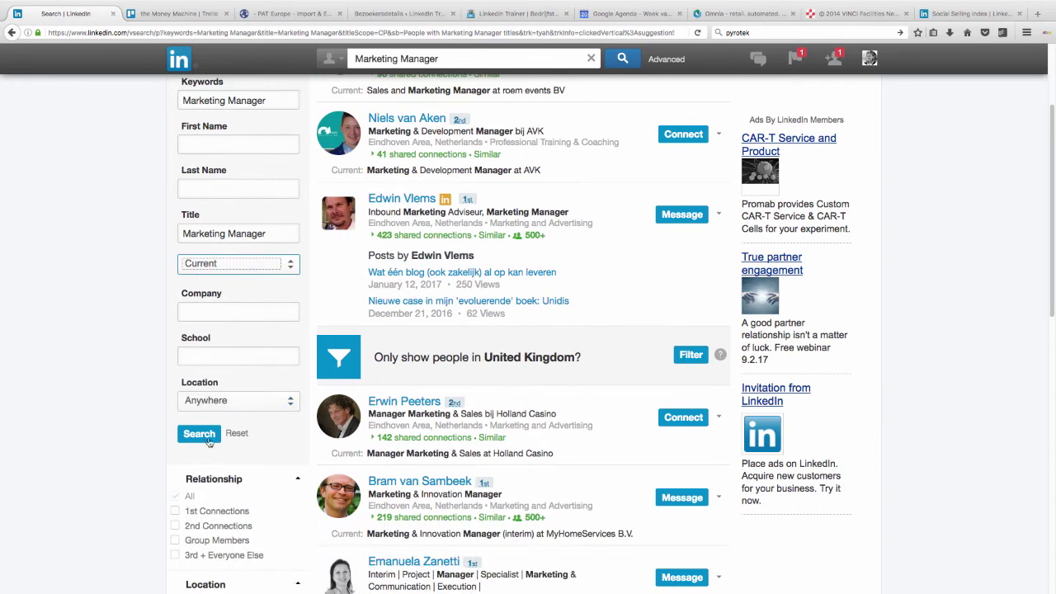
left_click(199, 433)
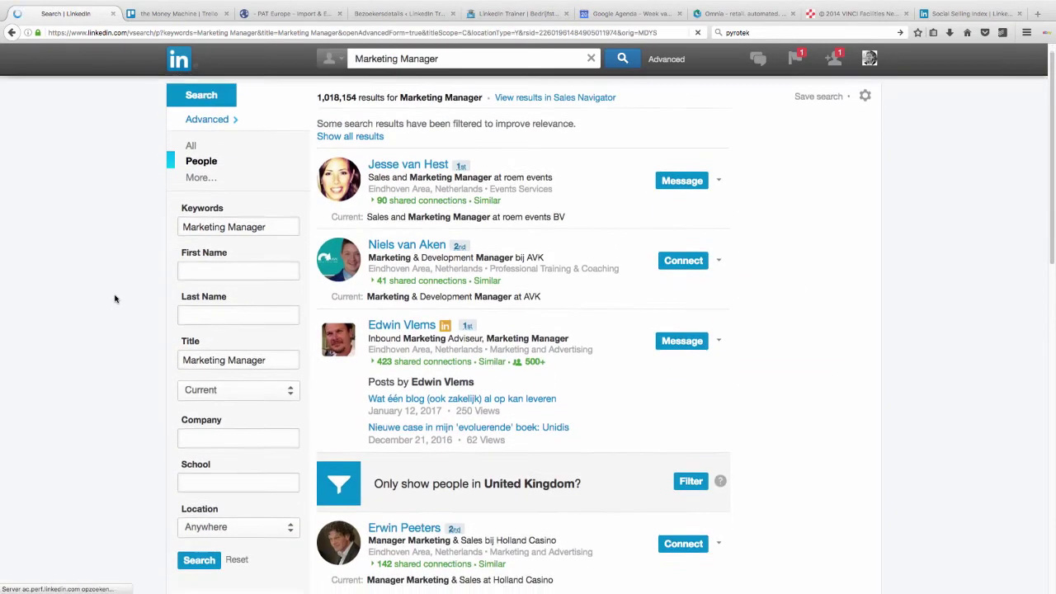
Step: Filter the search to people located in the Netherlands
scroll(114, 298, "down", 3)
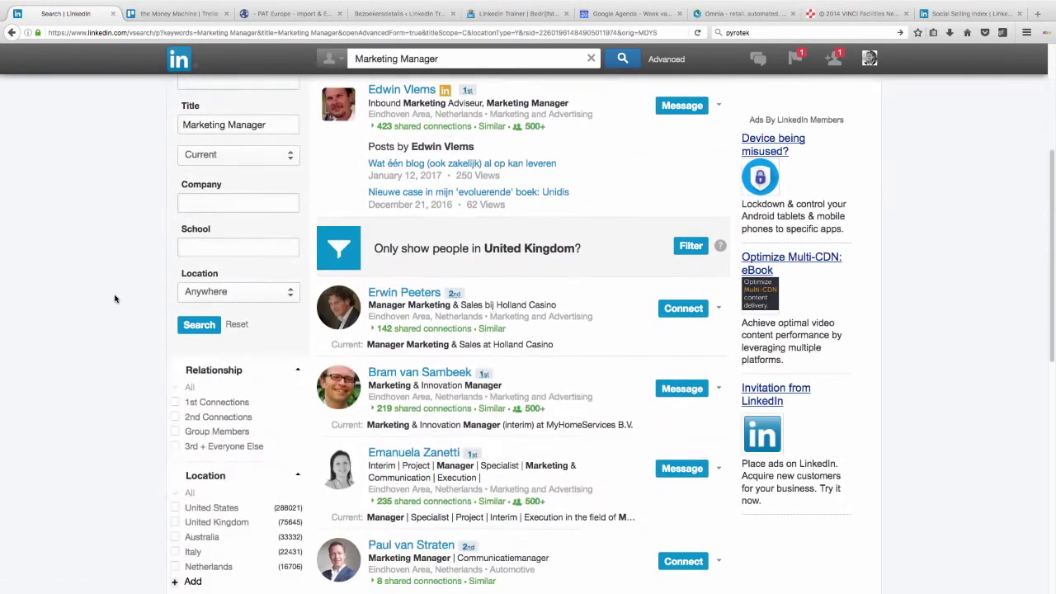
left_click(248, 295)
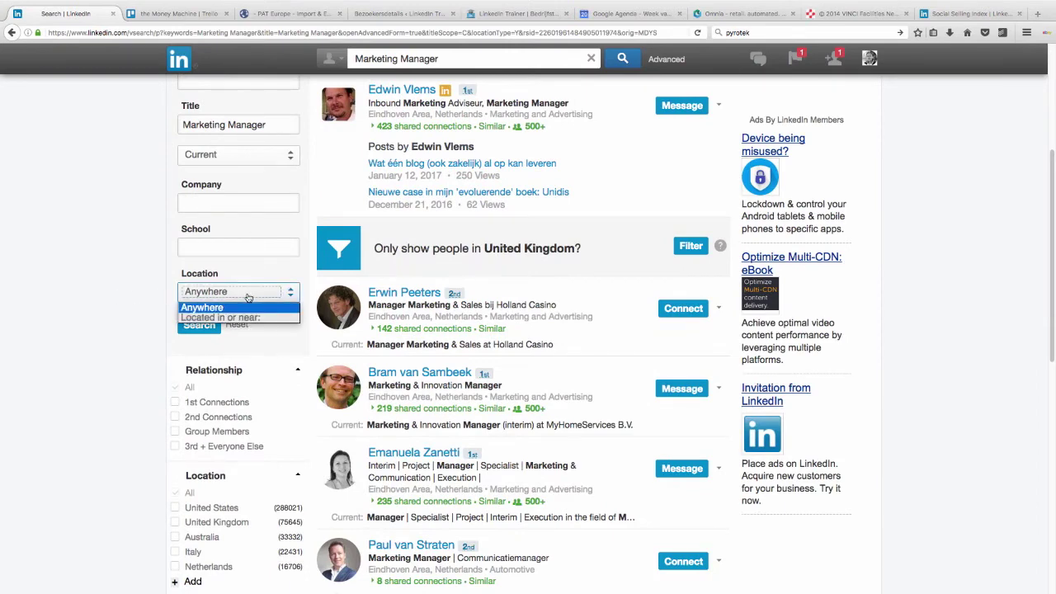
left_click(247, 296)
scroll(99, 332, "down", 3)
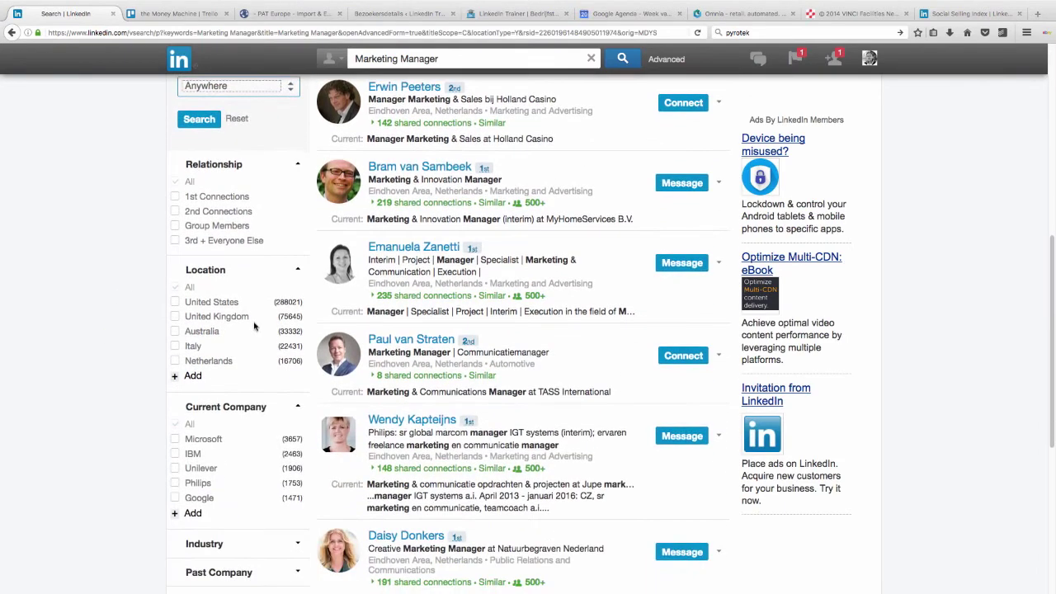
left_click(175, 361)
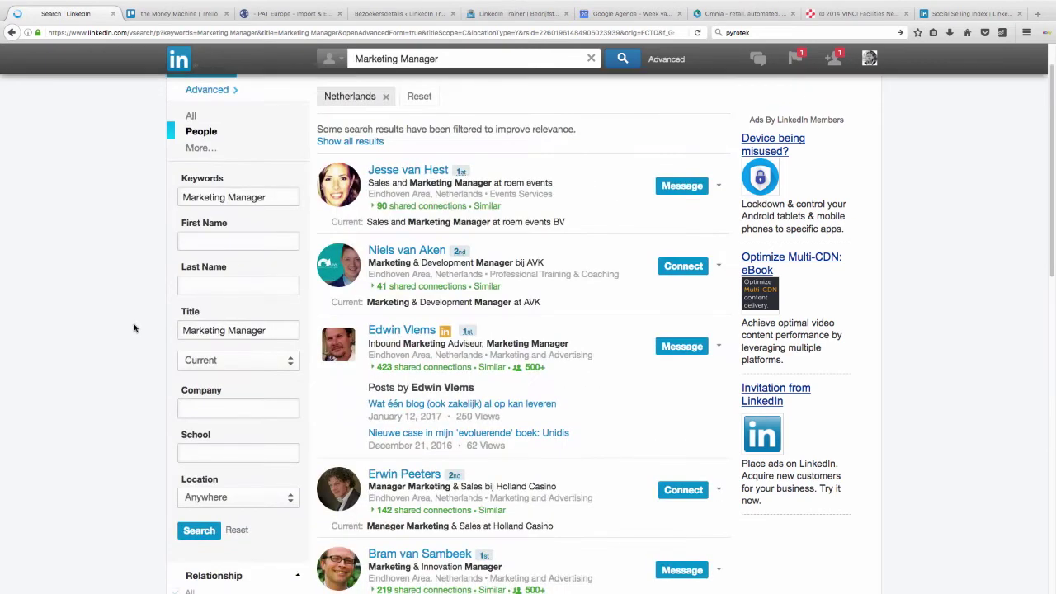
Step: Add Shell as the current company filter, leaving 22 people
scroll(131, 330, "down", 6)
scroll(134, 329, "down", 1)
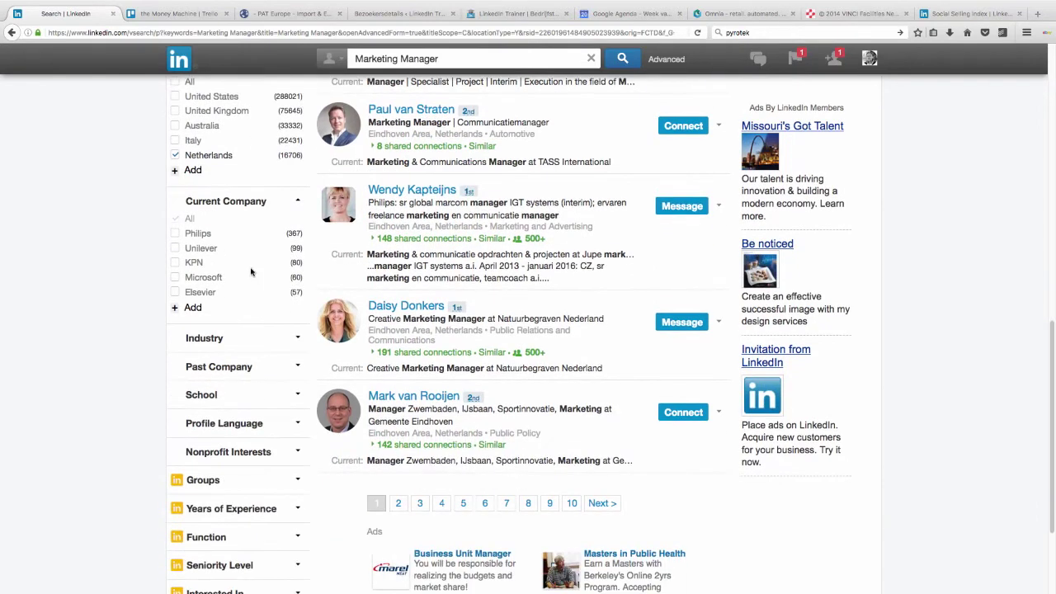
left_click(193, 308)
type("Shell")
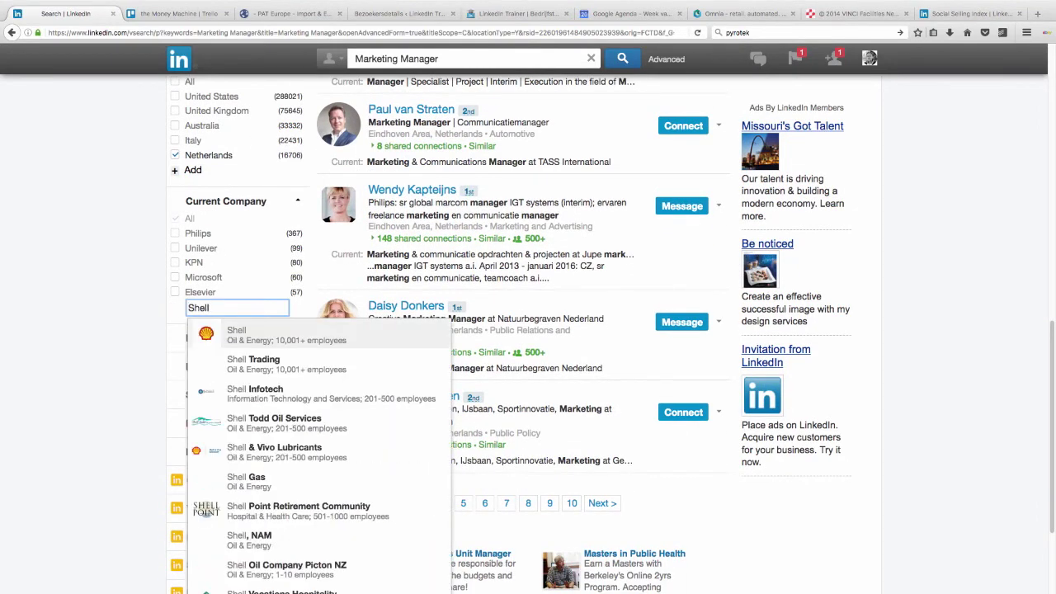
left_click(247, 336)
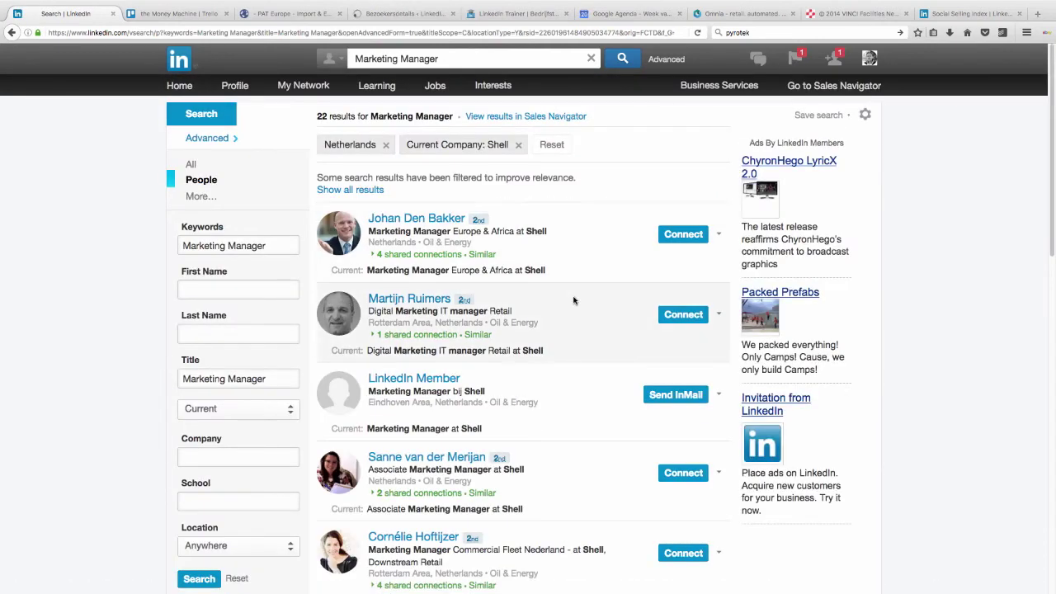
scroll(573, 300, "down", 2)
scroll(571, 300, "up", 2)
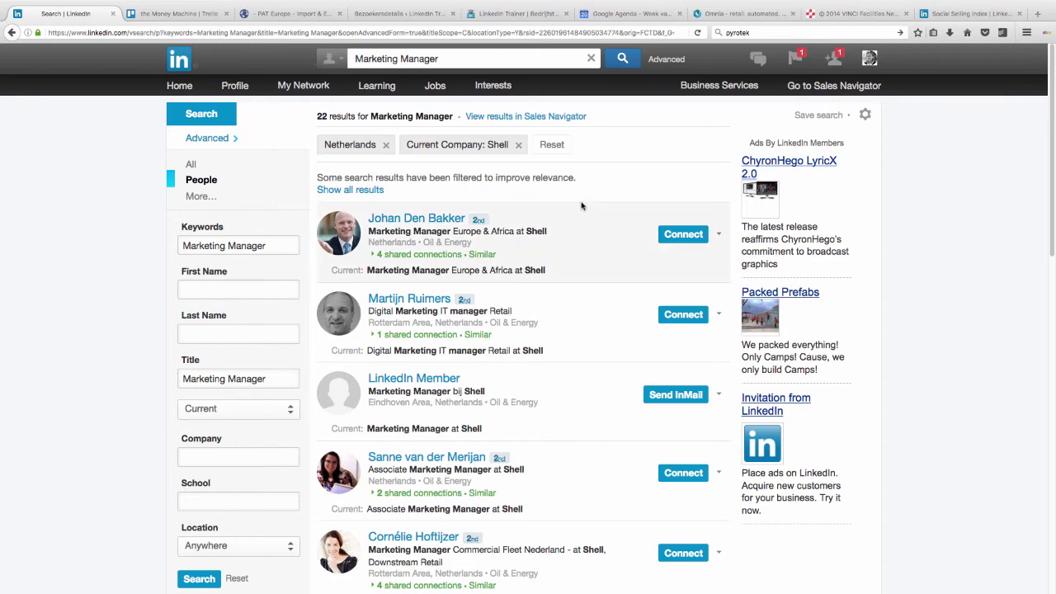
Step: In the new layout, search for people with the title Marketing Manager
key("super+Tab")
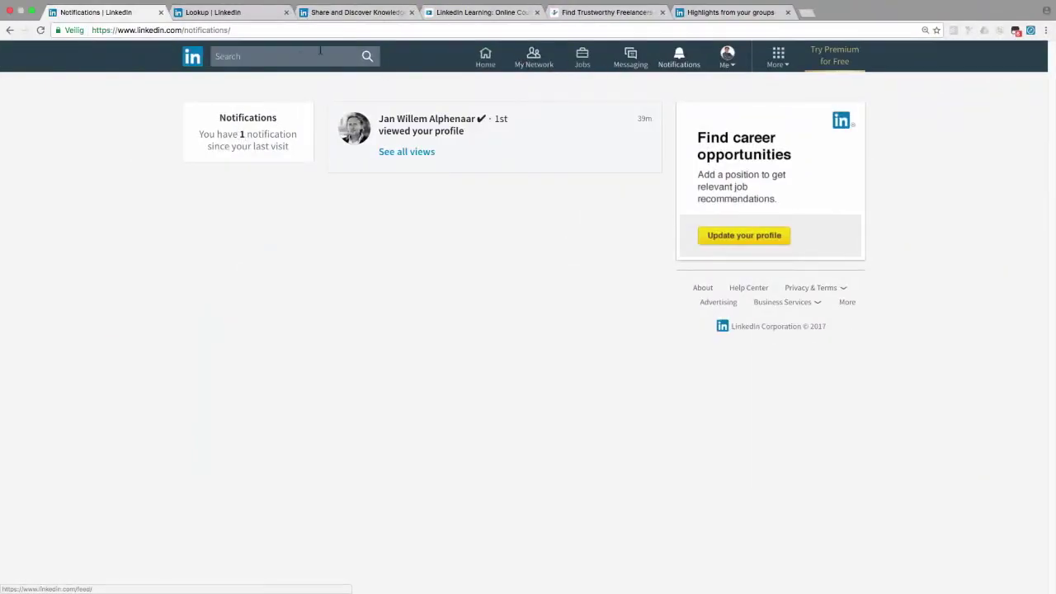
left_click(298, 55)
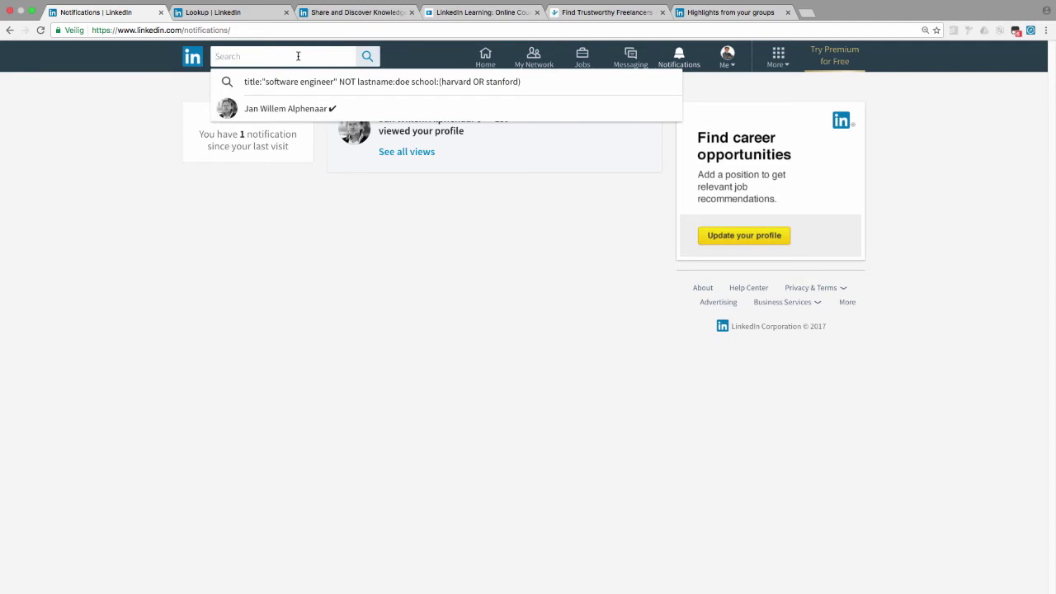
type("marketing man")
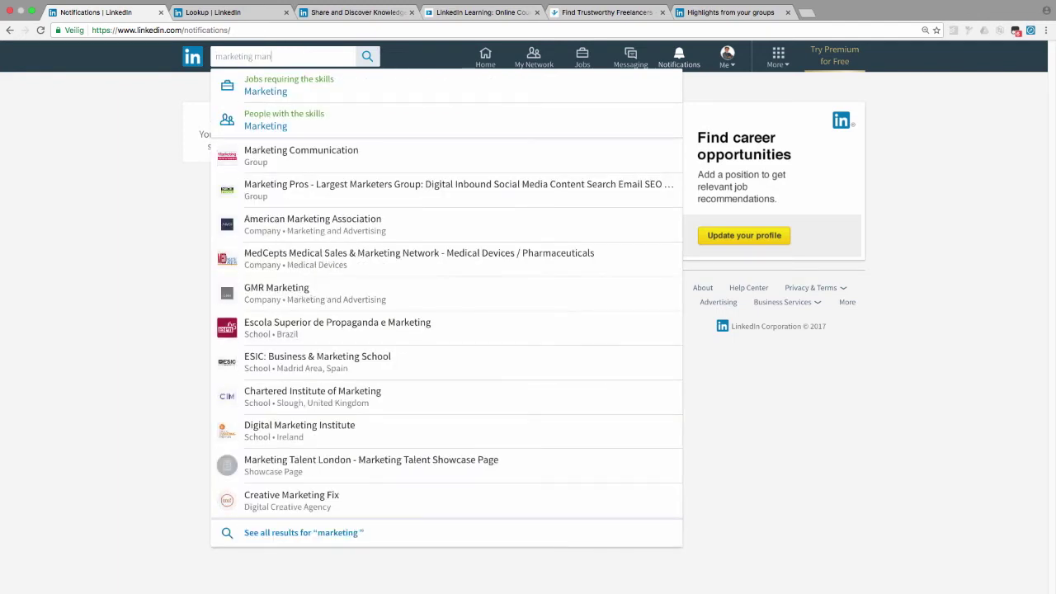
type("ager")
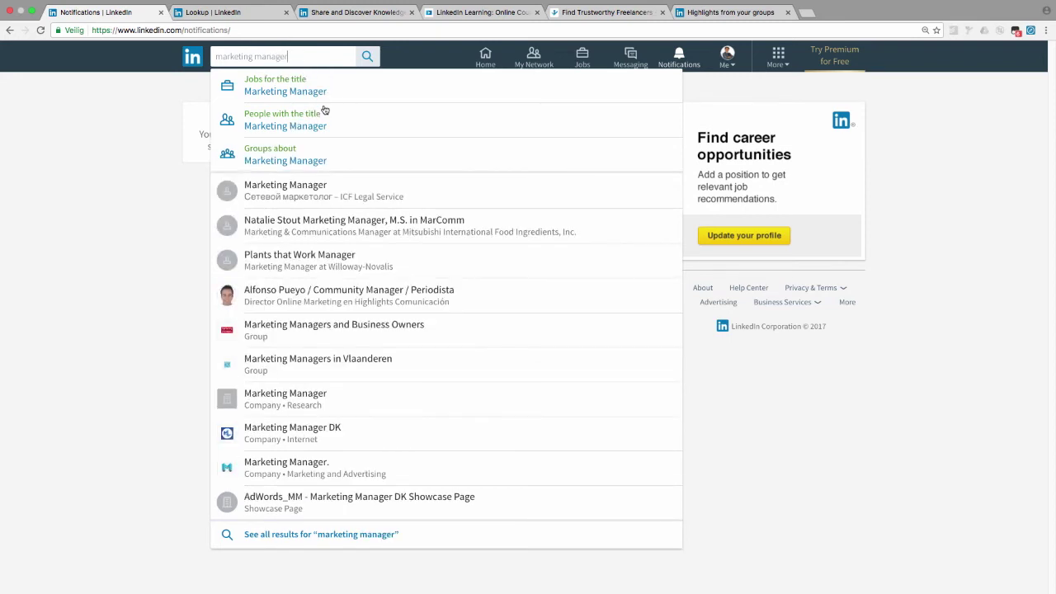
left_click(279, 122)
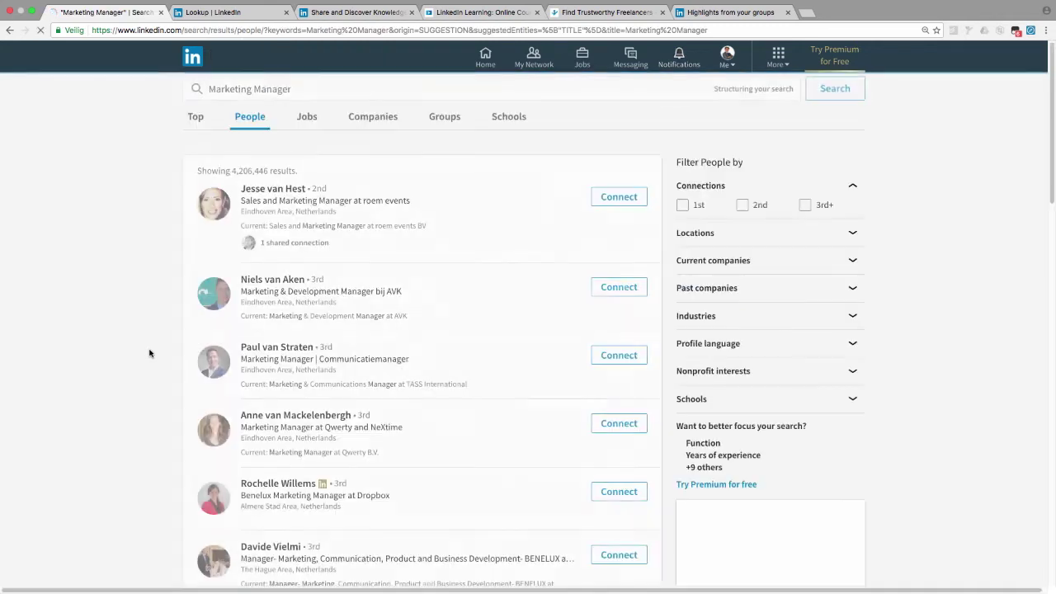
Step: Set the location filter to the Netherlands
left_click(850, 235)
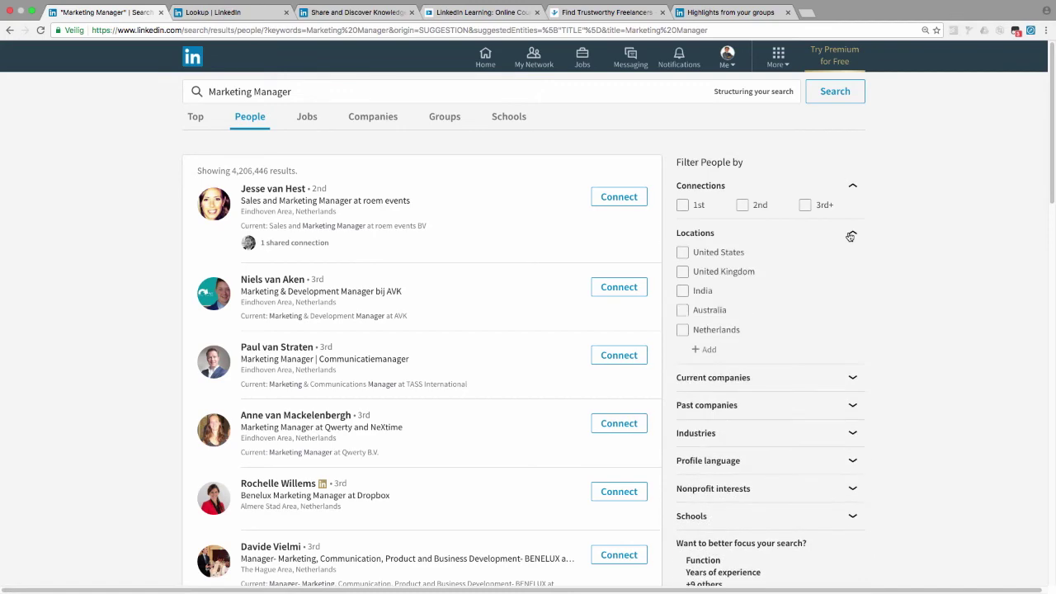
left_click(682, 331)
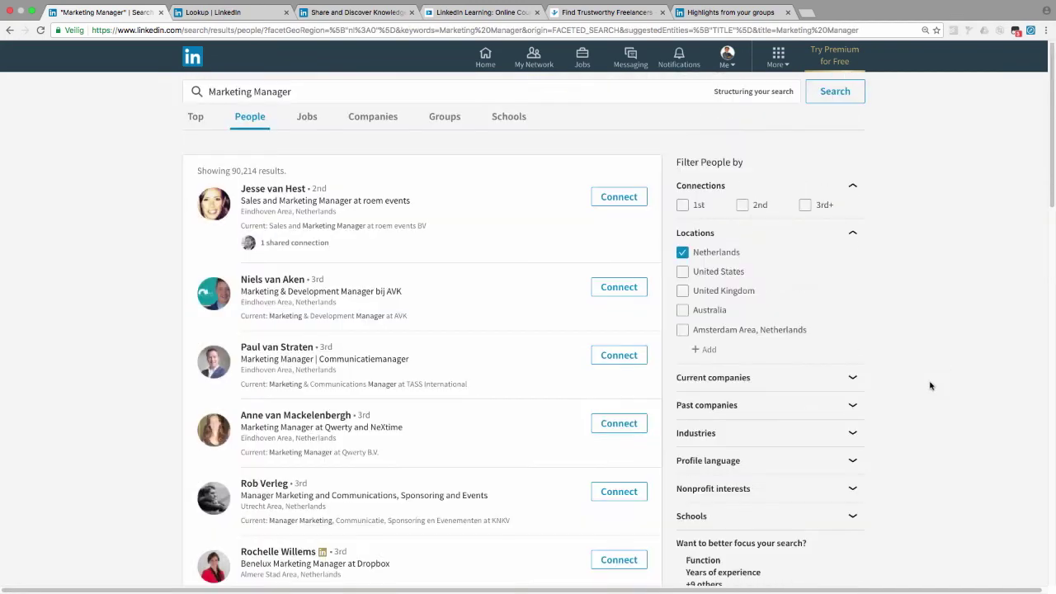
scroll(930, 385, "down", 2)
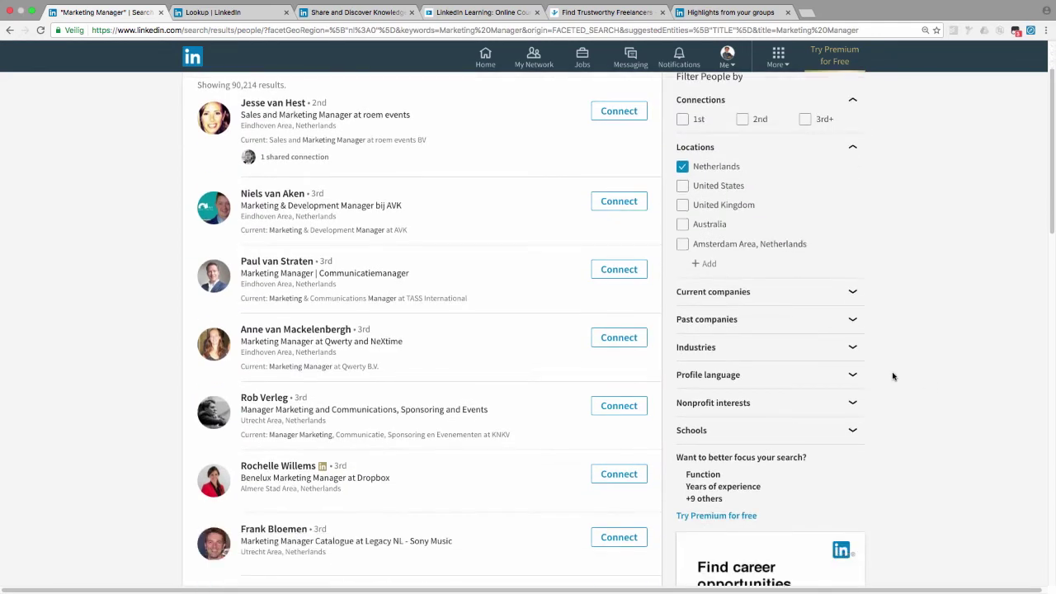
Step: Add Shell as the current company filter and browse the 192 results
left_click(855, 299)
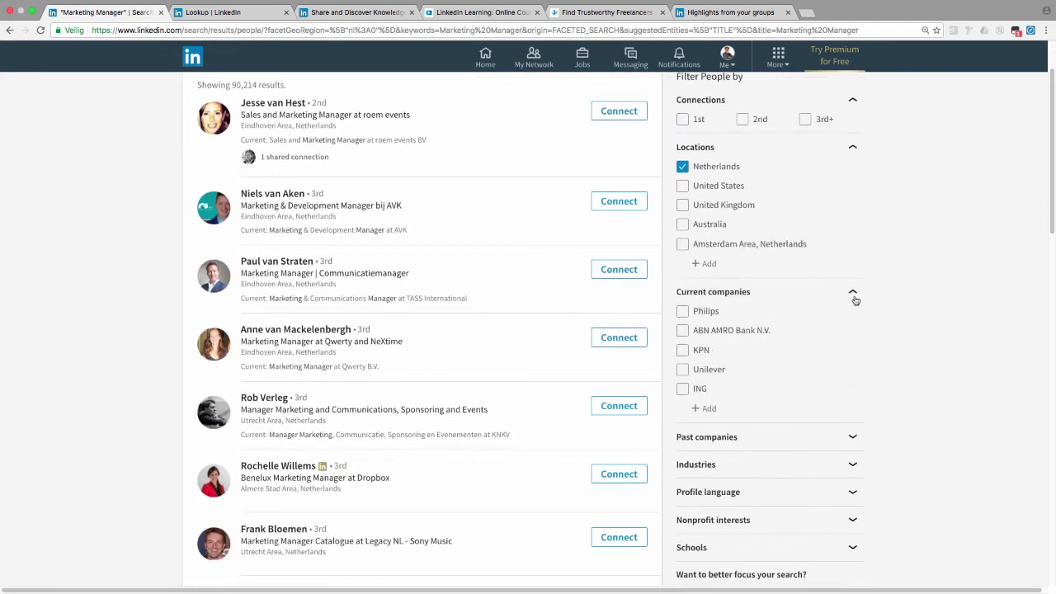
left_click(707, 409)
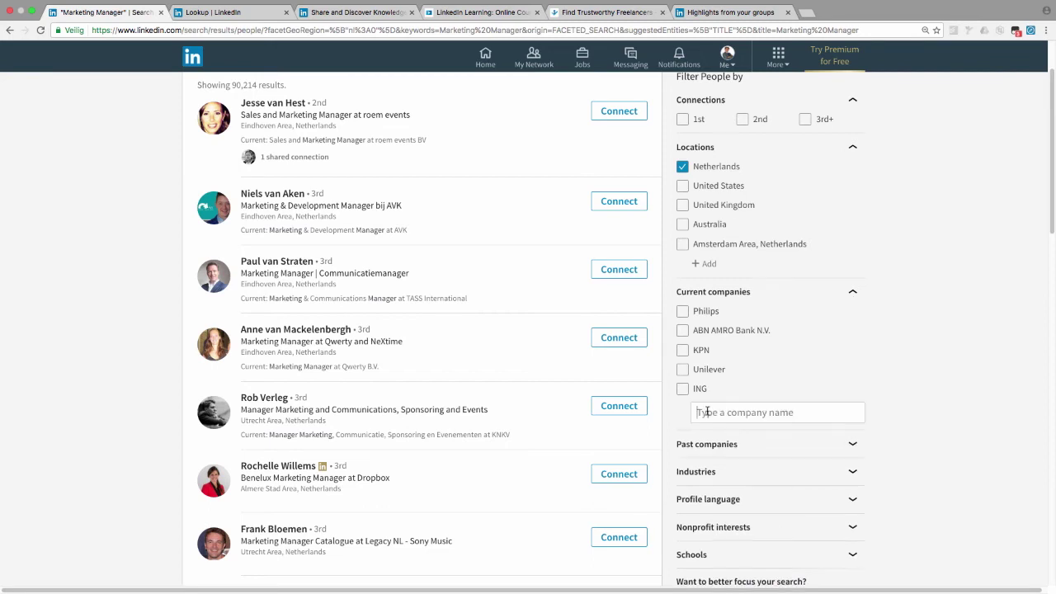
type("Shell")
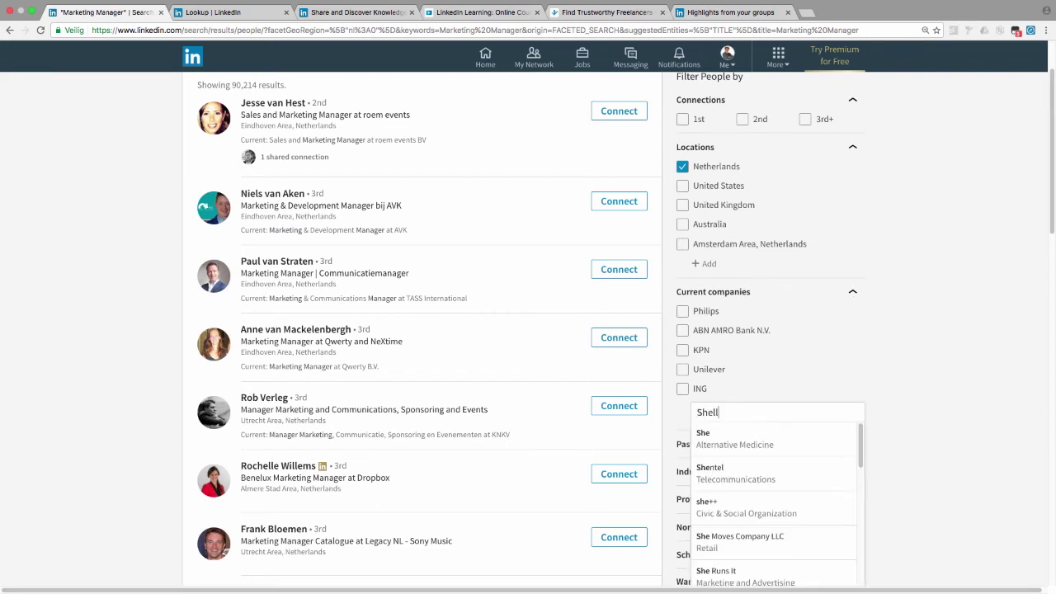
left_click(727, 444)
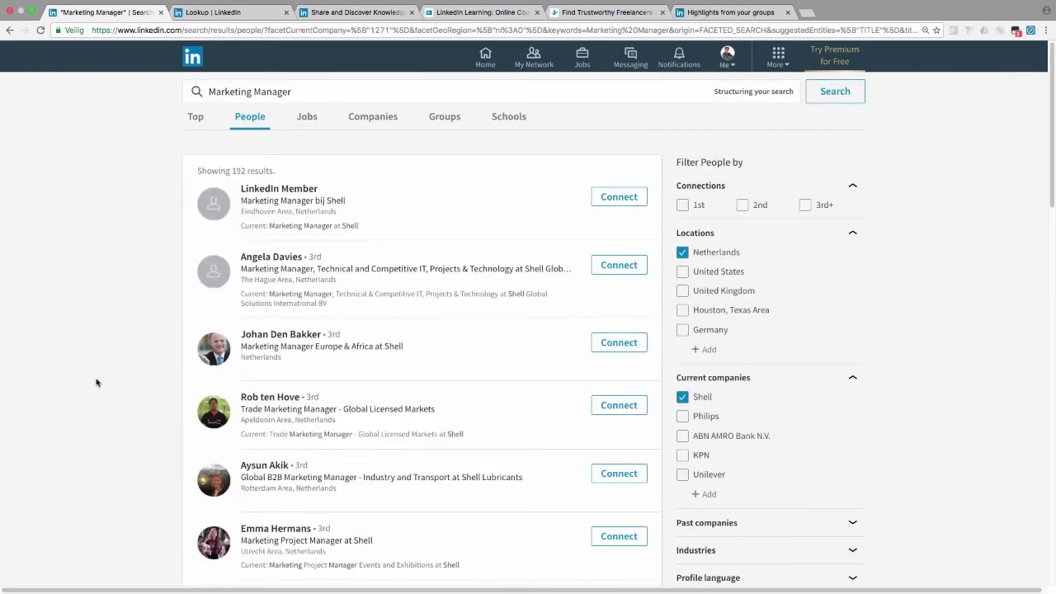
scroll(244, 378, "down", 1)
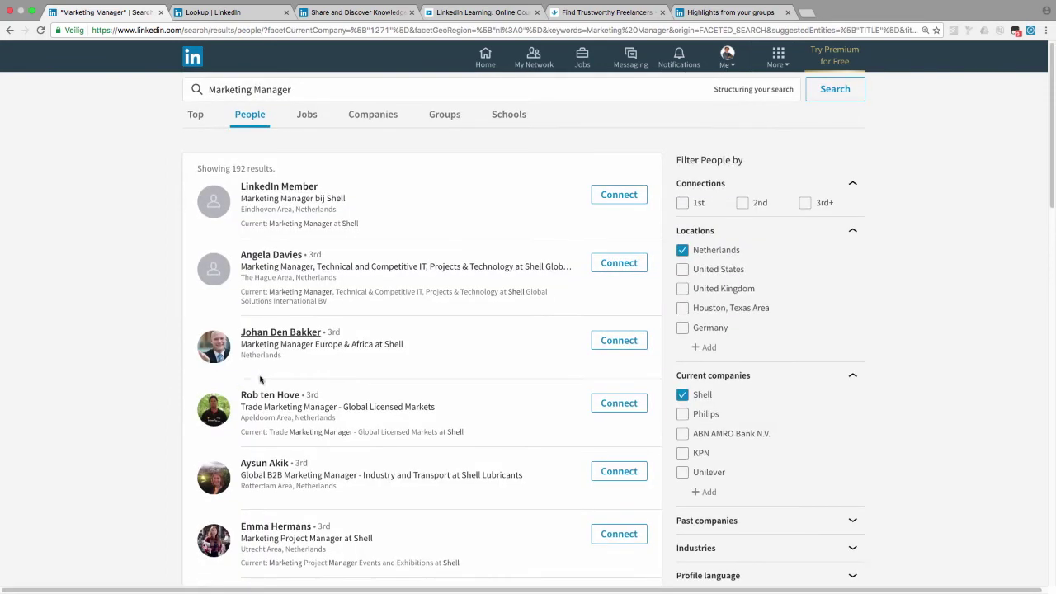
scroll(260, 378, "down", 3)
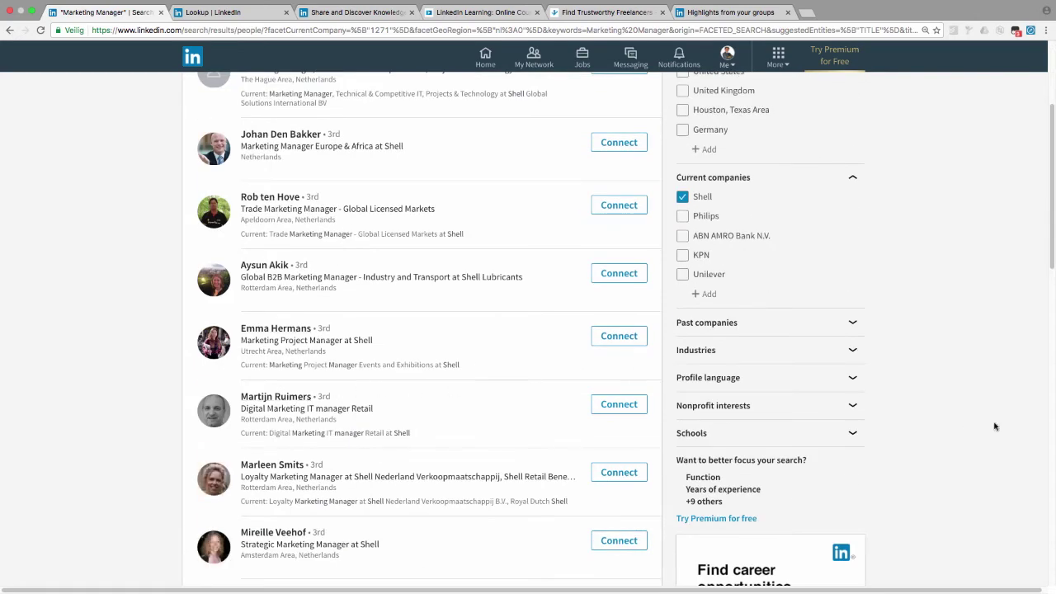
scroll(971, 418, "up", 3)
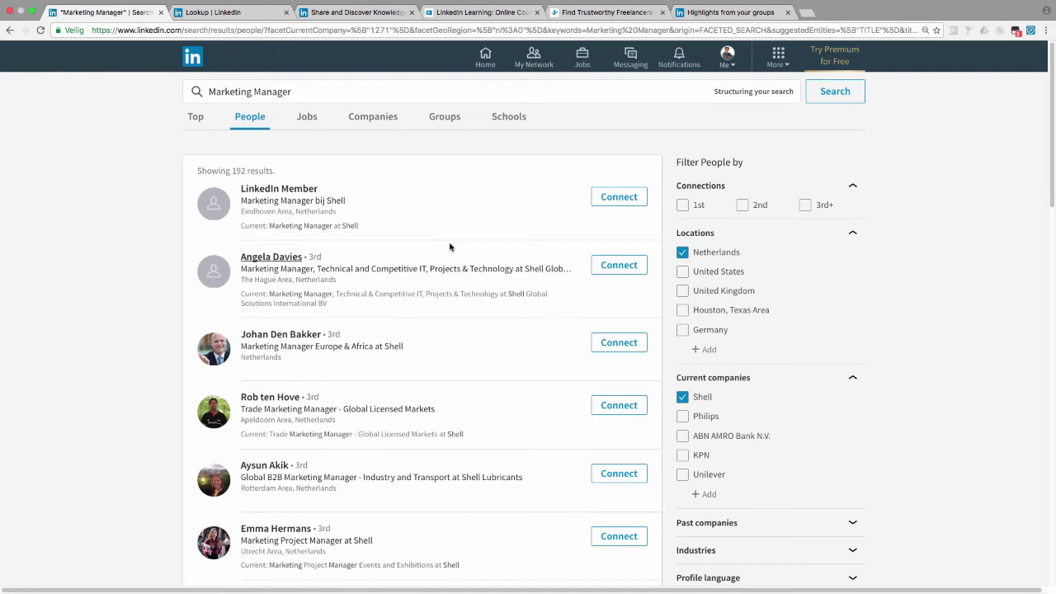
scroll(450, 247, "down", 2)
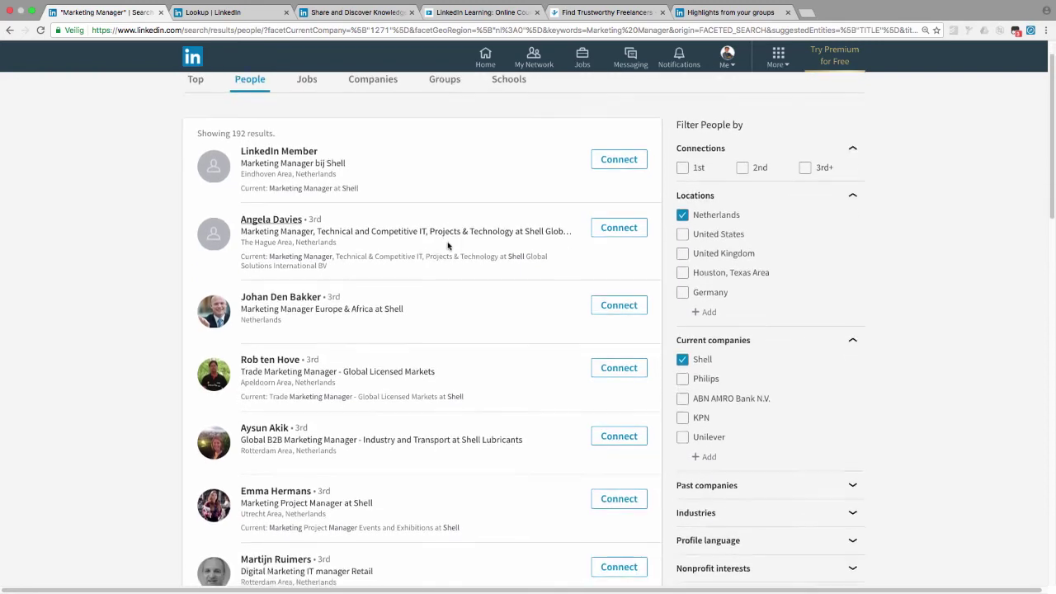
scroll(451, 248, "down", 2)
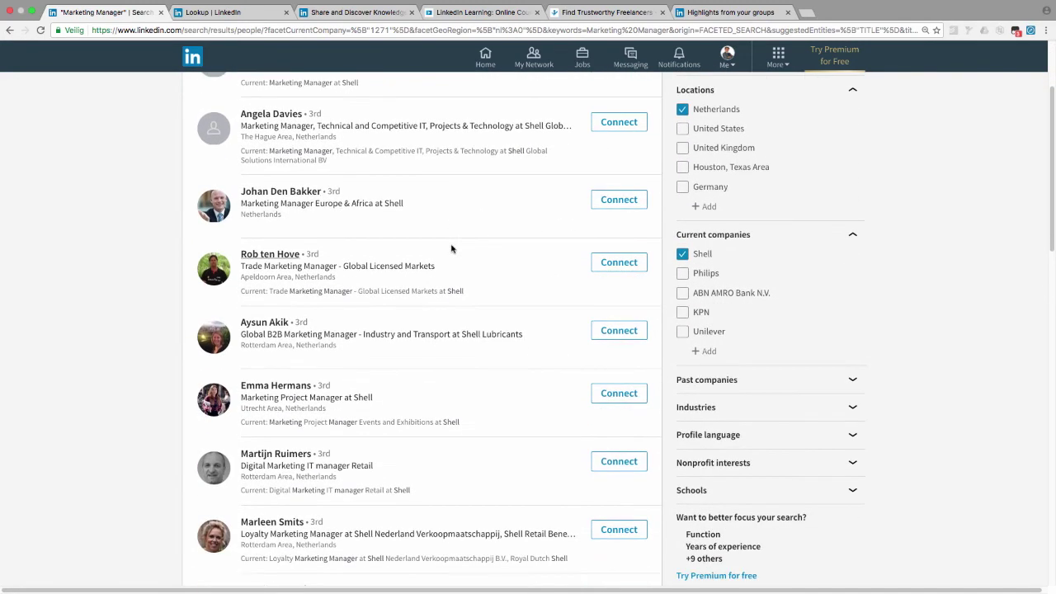
scroll(451, 248, "down", 1)
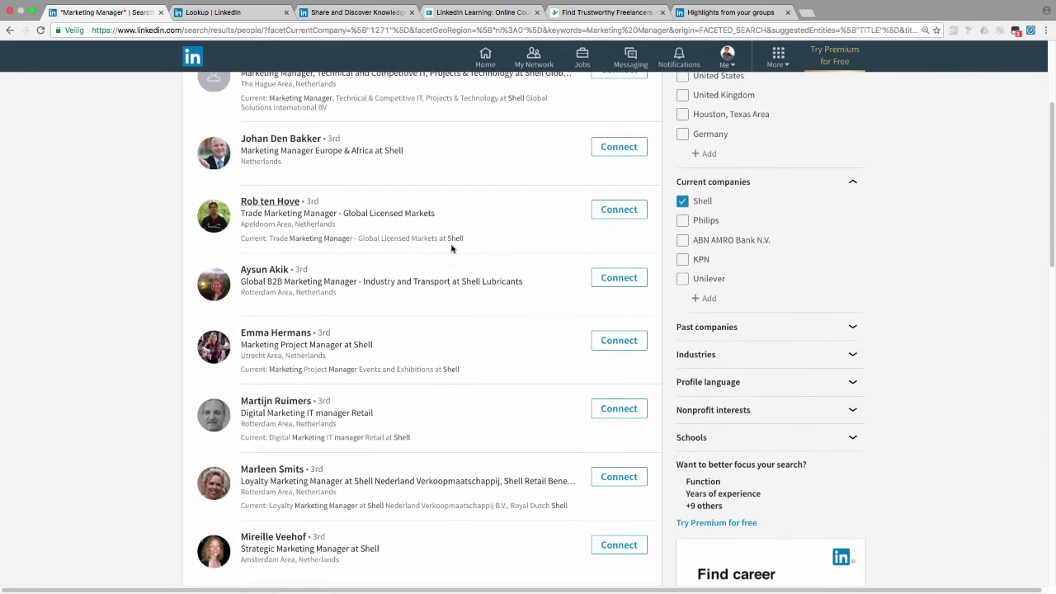
scroll(451, 248, "down", 2)
scroll(434, 306, "down", 1)
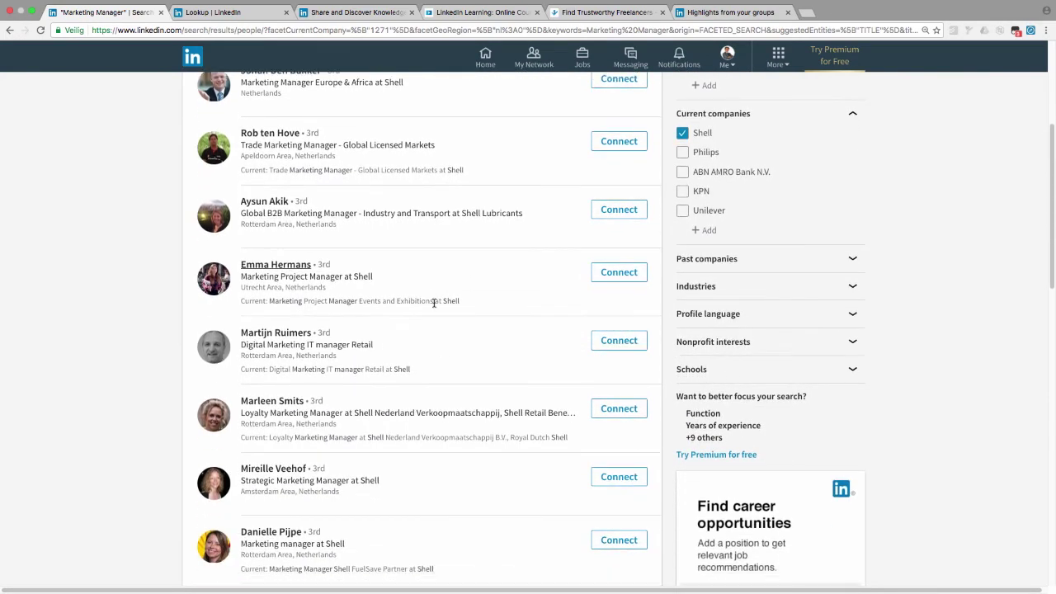
scroll(435, 306, "down", 15)
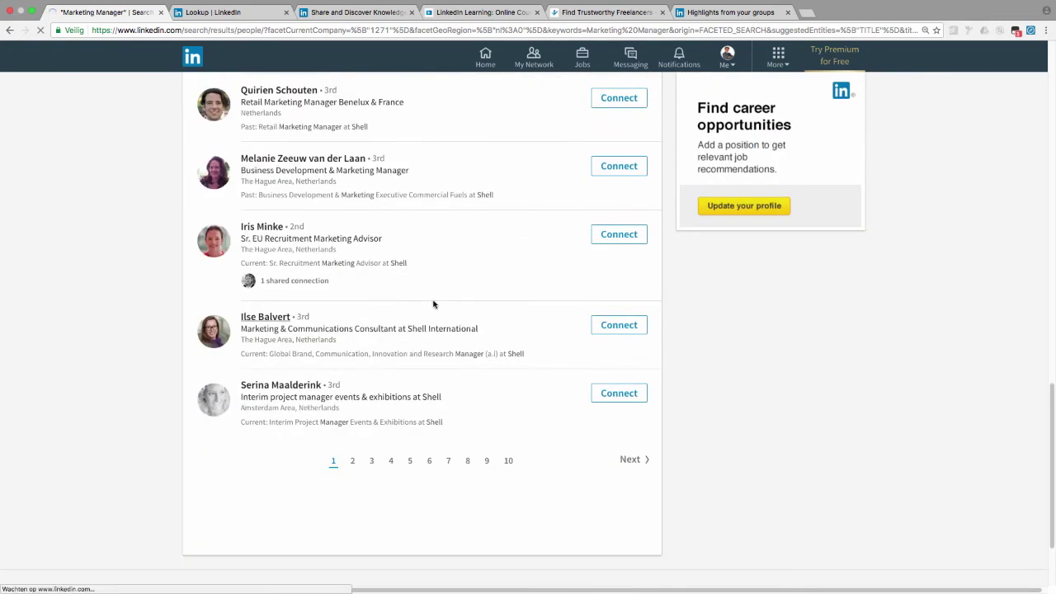
scroll(434, 306, "up", 15)
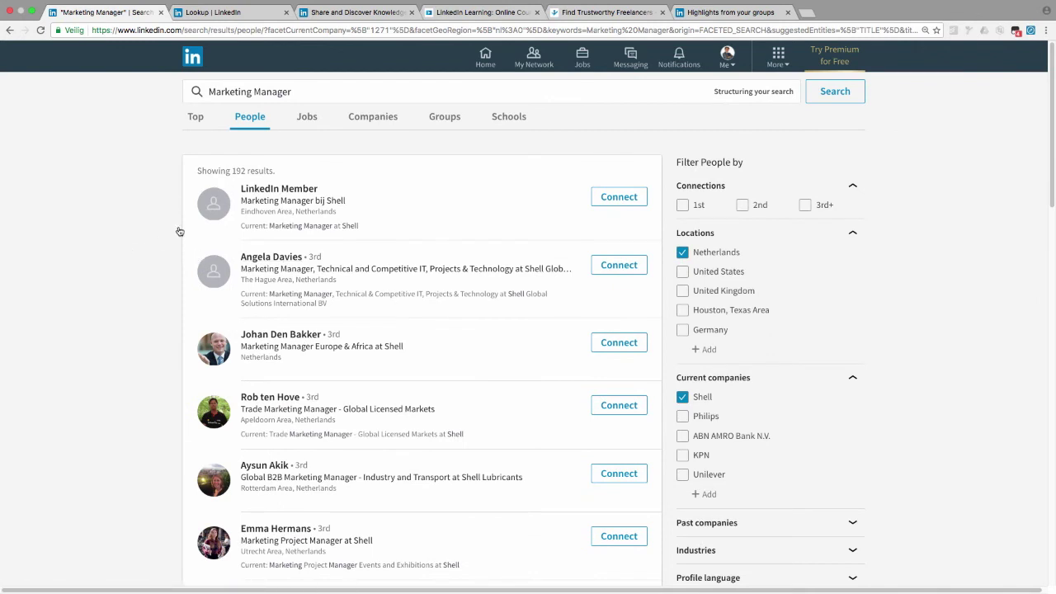
Step: Start a new message in Messaging addressed to the suggested first-degree contact
left_click(631, 57)
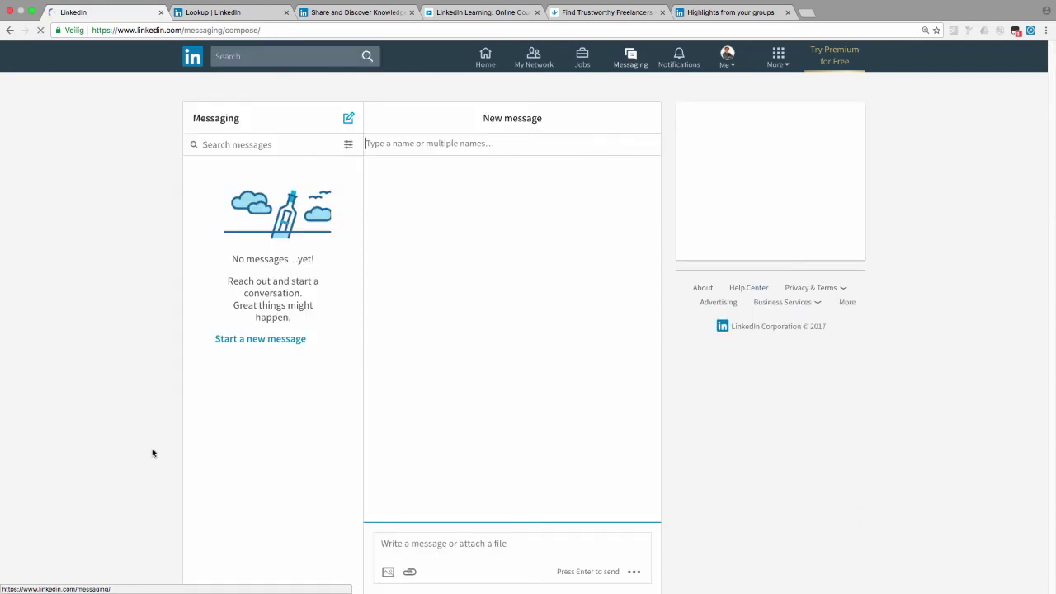
left_click(255, 341)
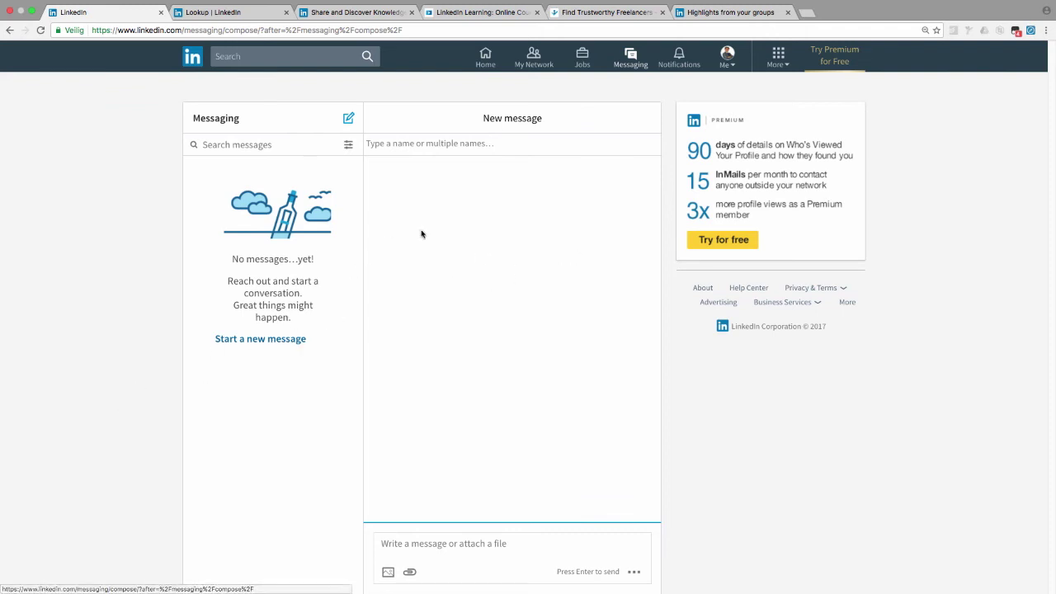
left_click(531, 145)
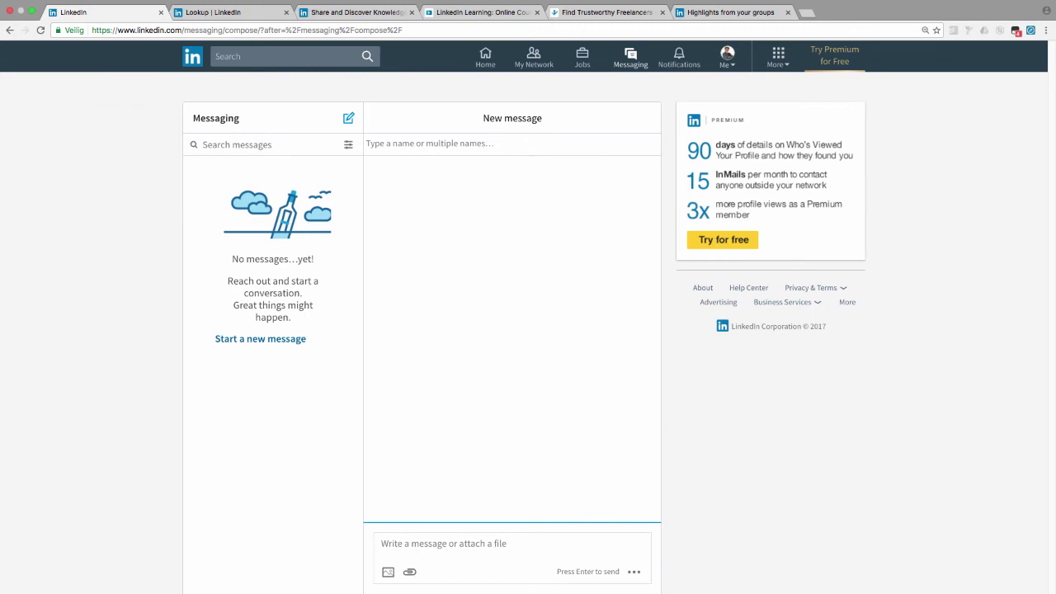
type("jan")
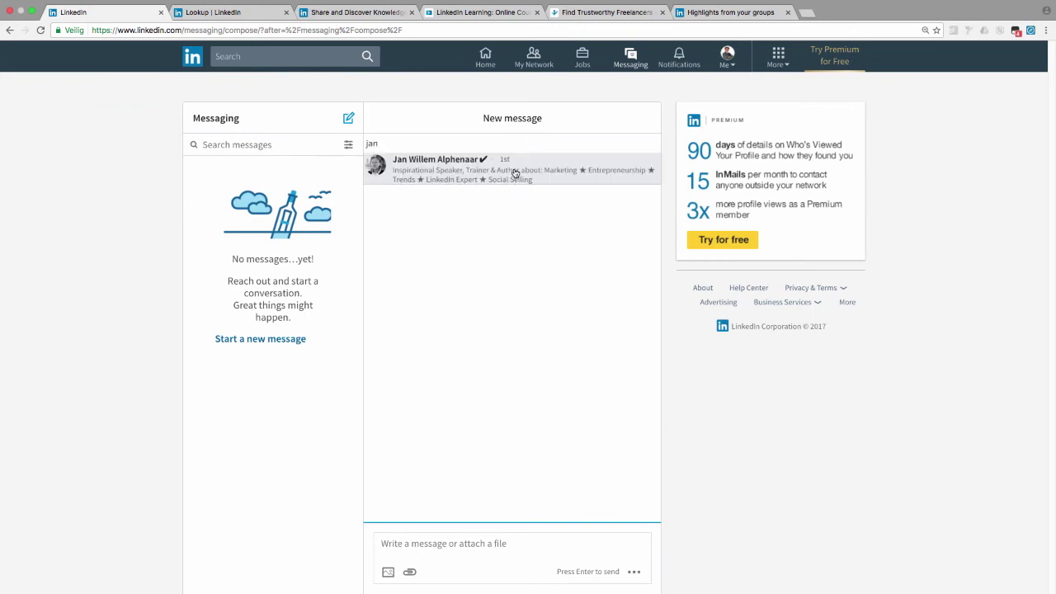
left_click(515, 172)
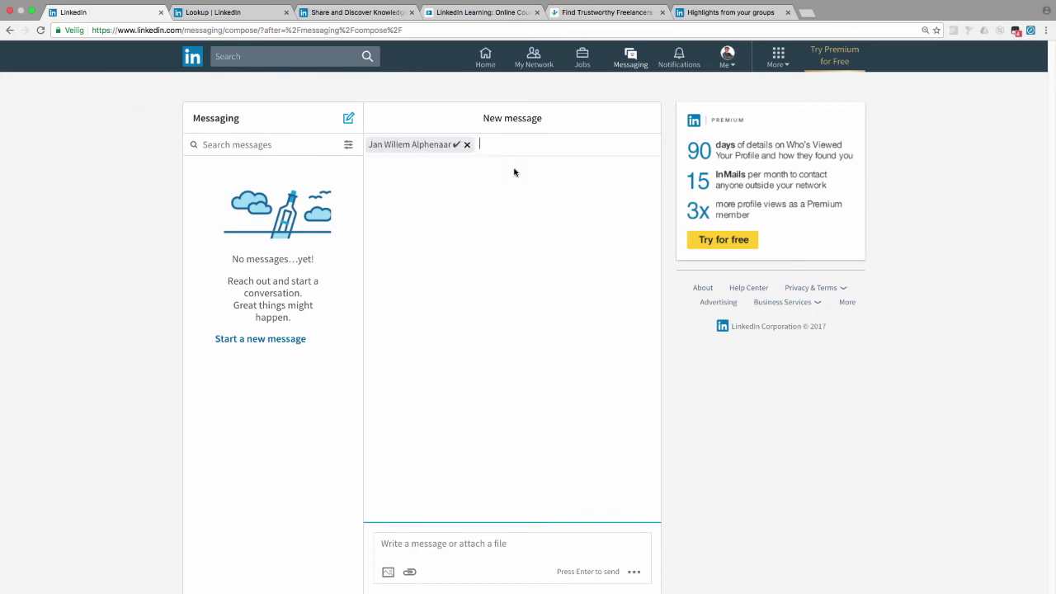
Step: Send the greeting 'Hallo, hoe is het?' to the contact
left_click(526, 551)
type("Hallo")
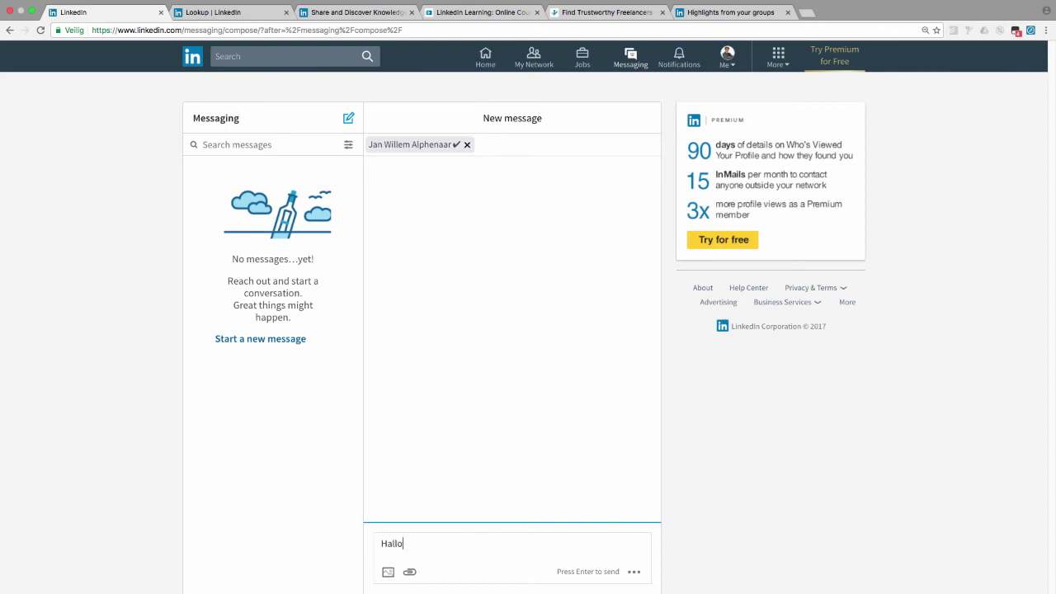
type(", hoe is het?")
key("Return")
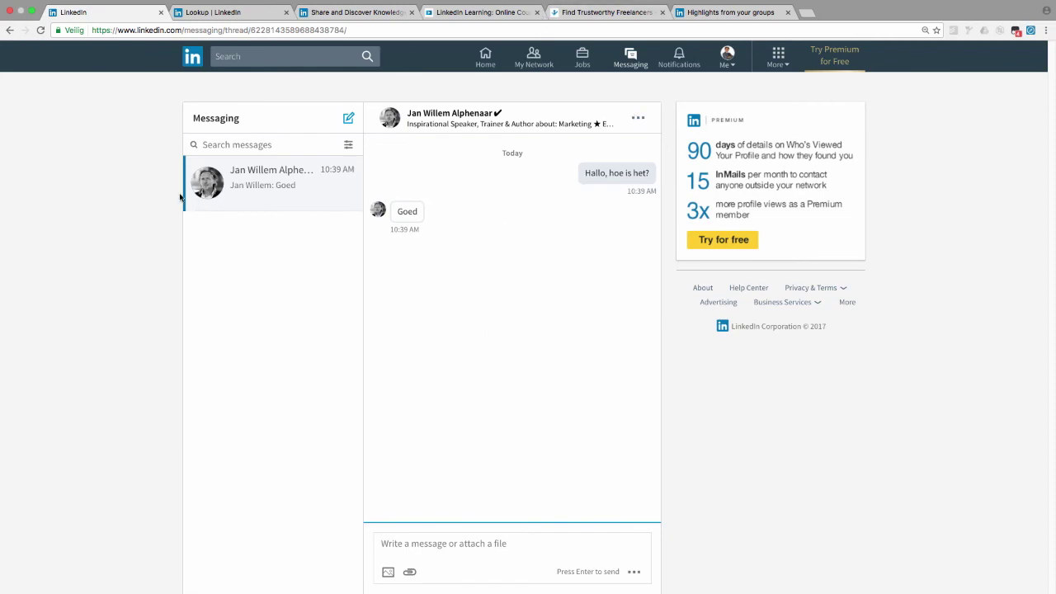
key("super+Tab")
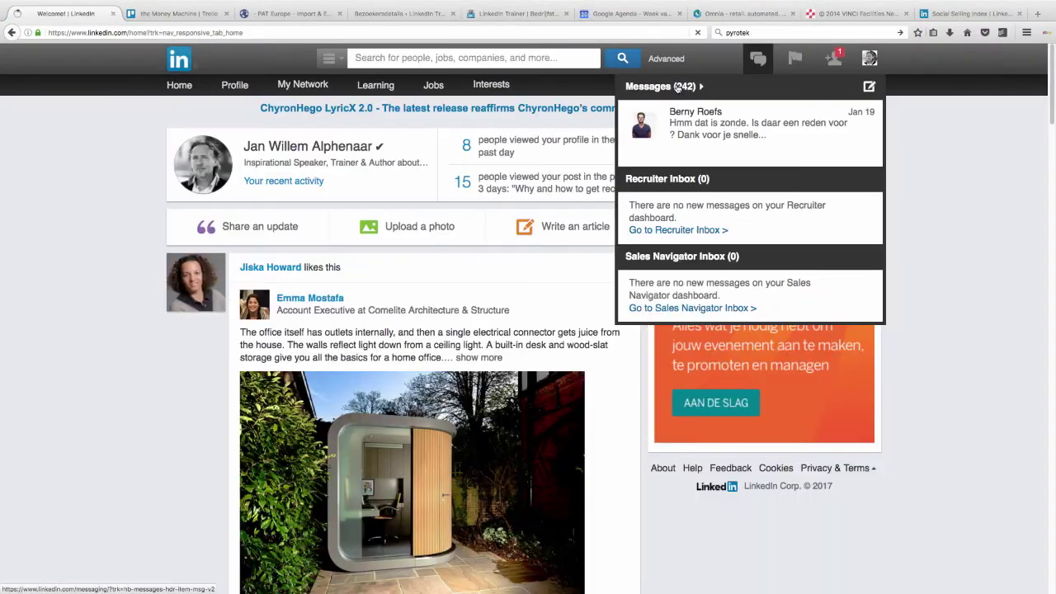
left_click(676, 87)
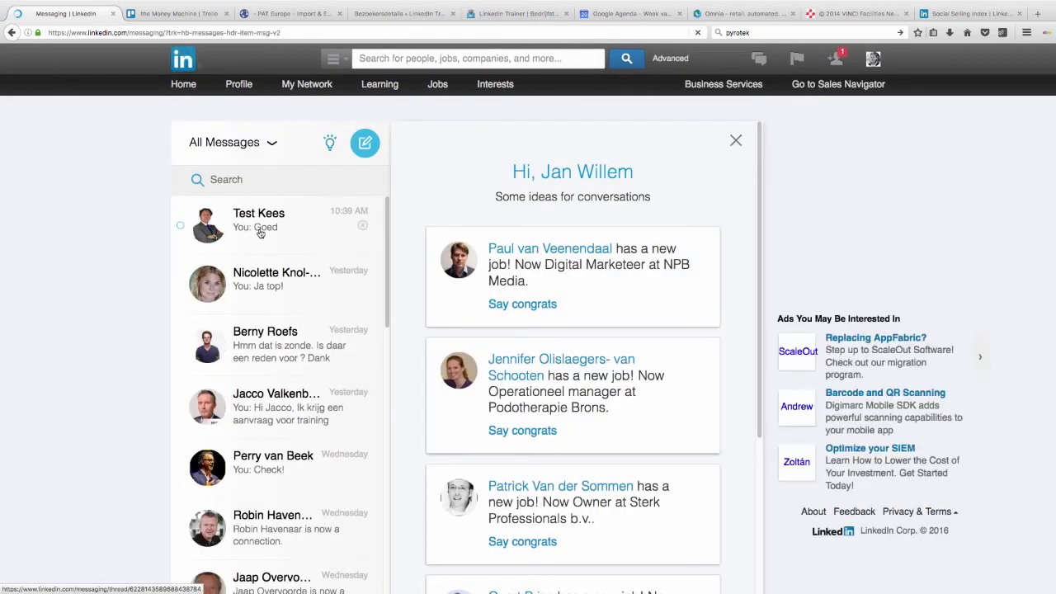
left_click(259, 232)
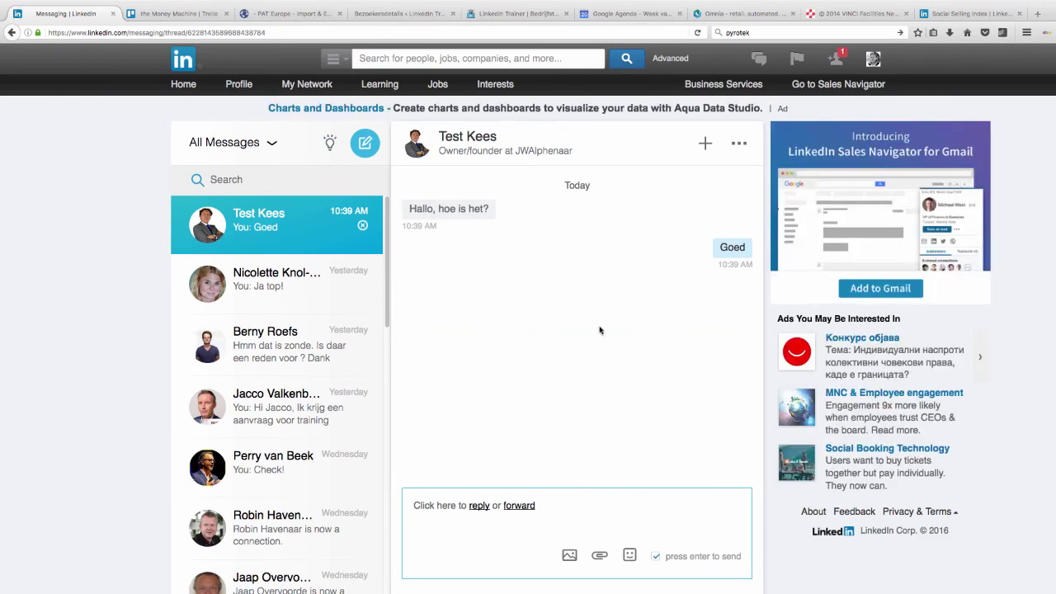
key("super+Tab")
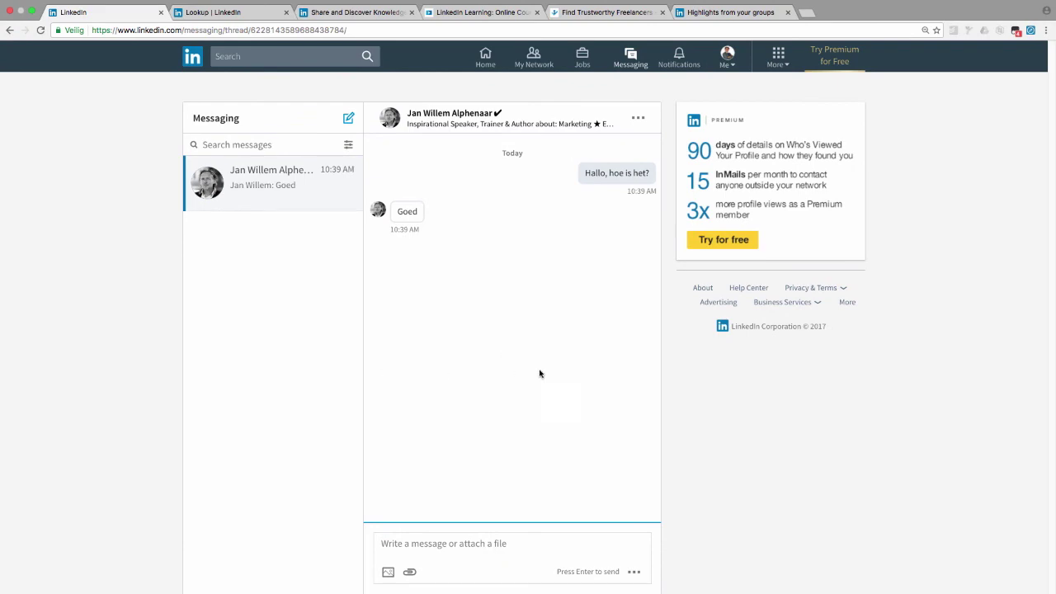
key("super+Tab")
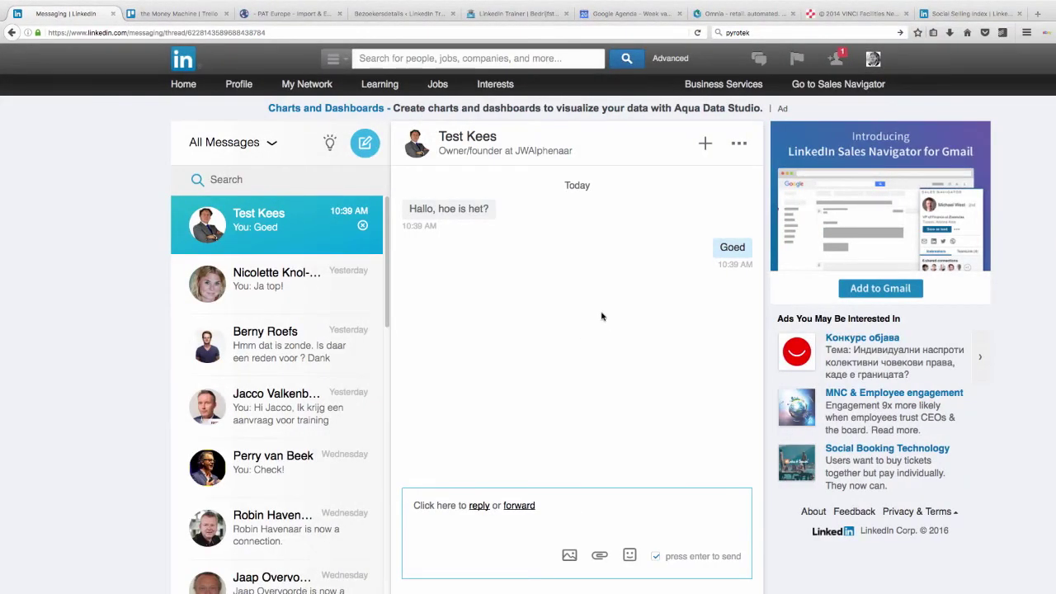
mouse_move(496, 85)
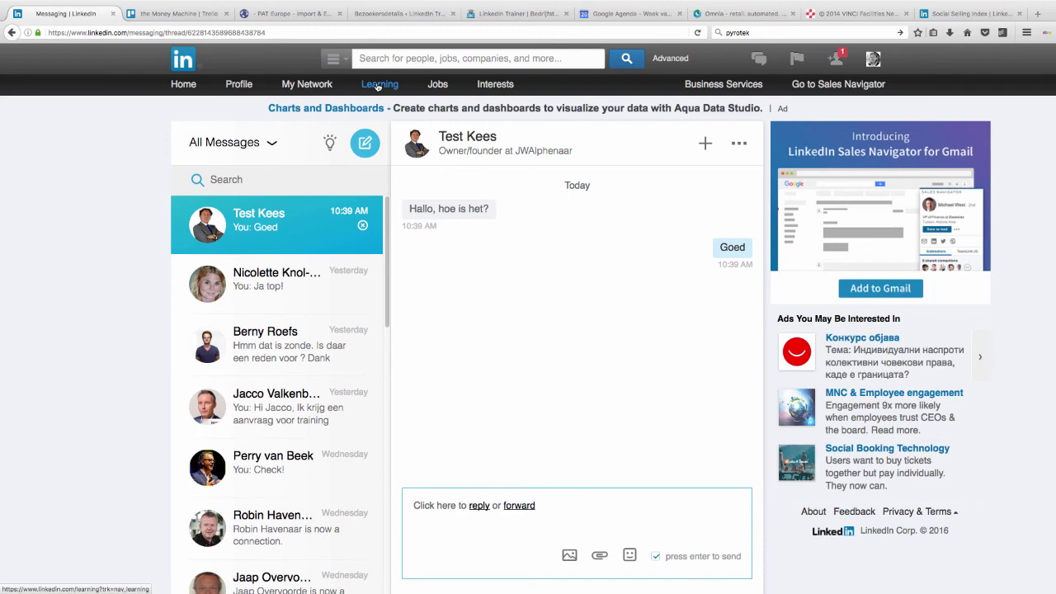
key("super+Tab")
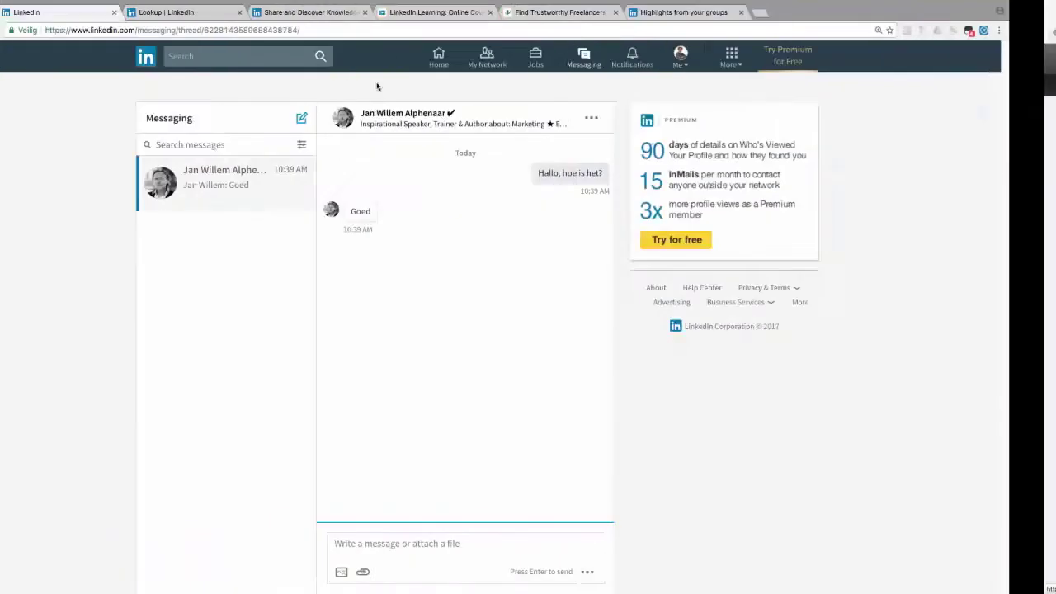
Step: Open the products grid and browse the SlideShare, Learning, ProFinder, Groups and Lookup tabs, ending back on messaging
left_click(780, 55)
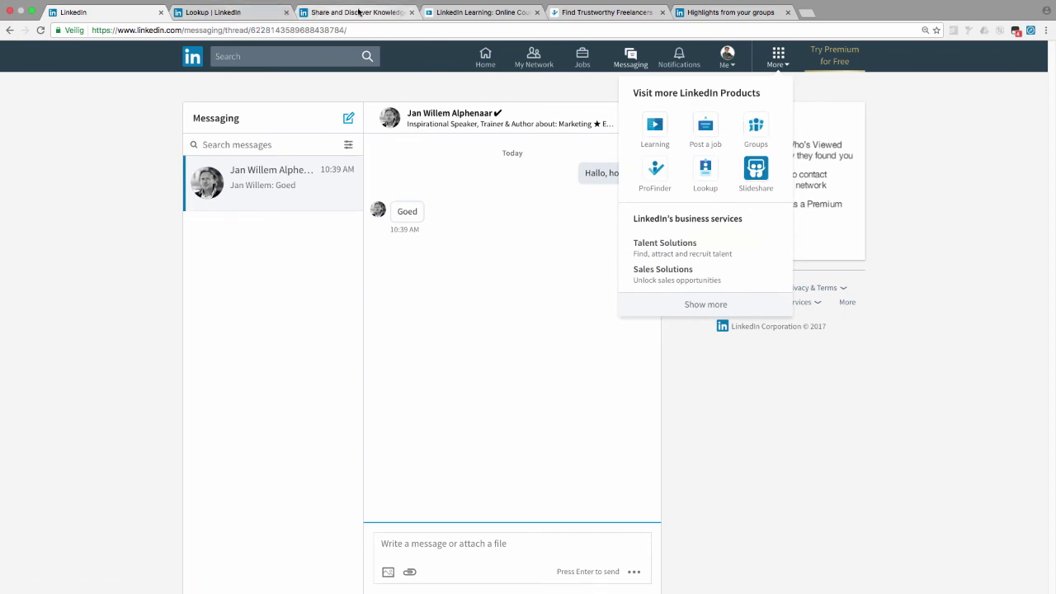
left_click(358, 12)
left_click(471, 14)
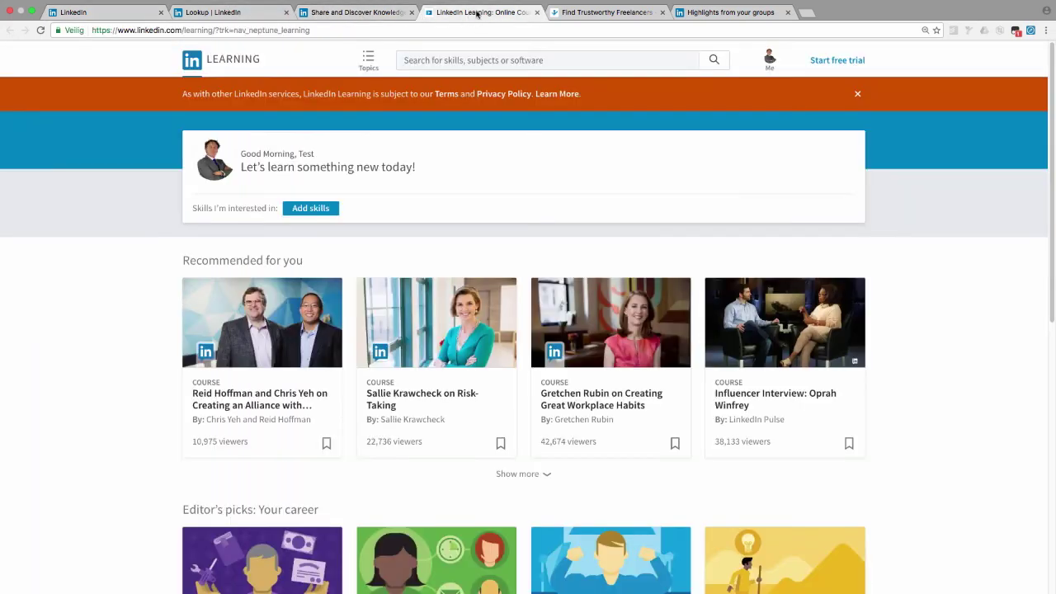
left_click(614, 13)
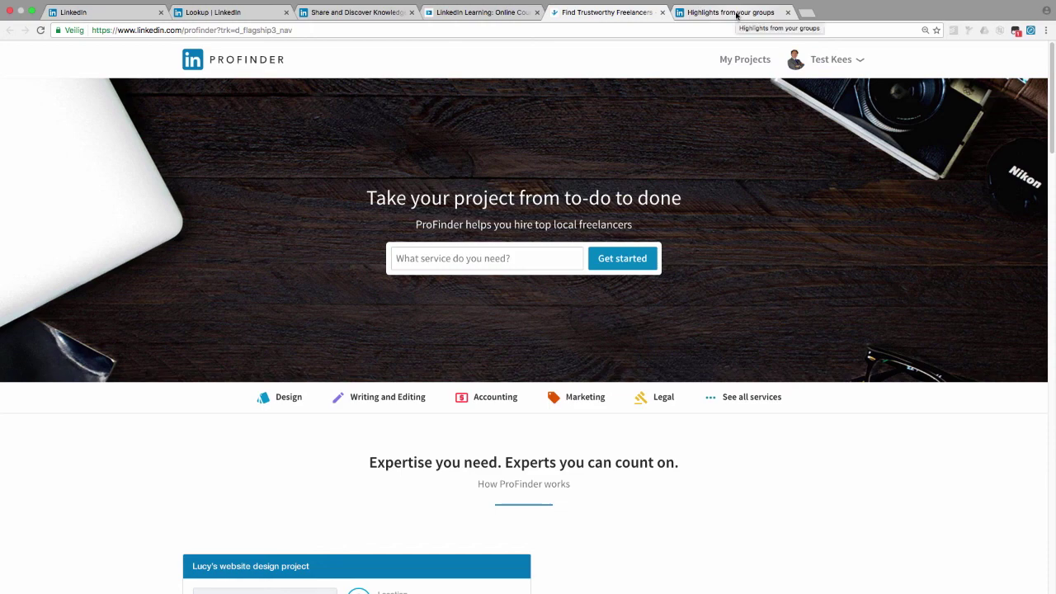
left_click(737, 14)
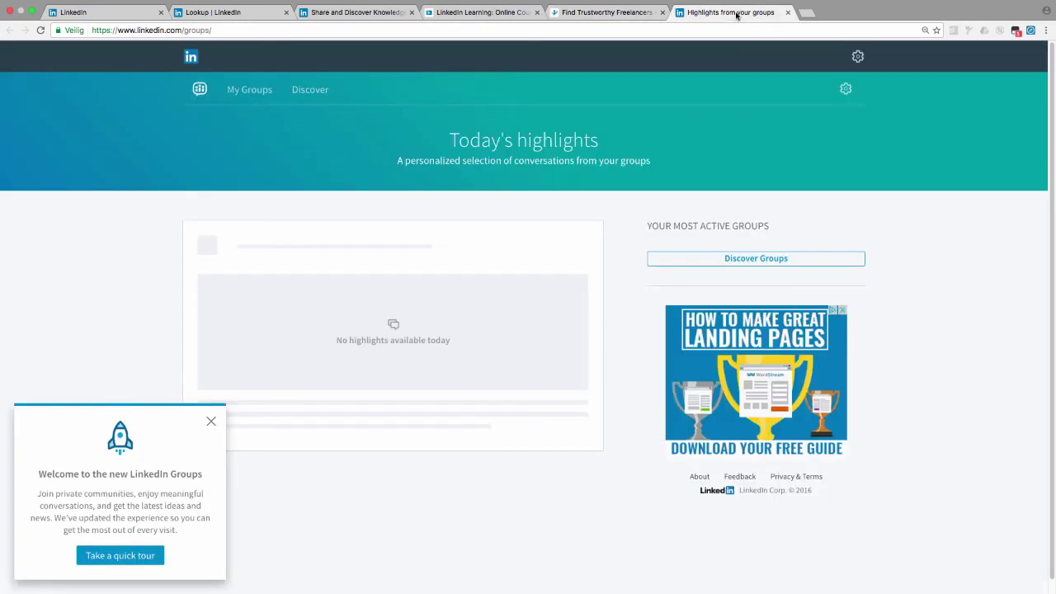
left_click(219, 15)
left_click(85, 15)
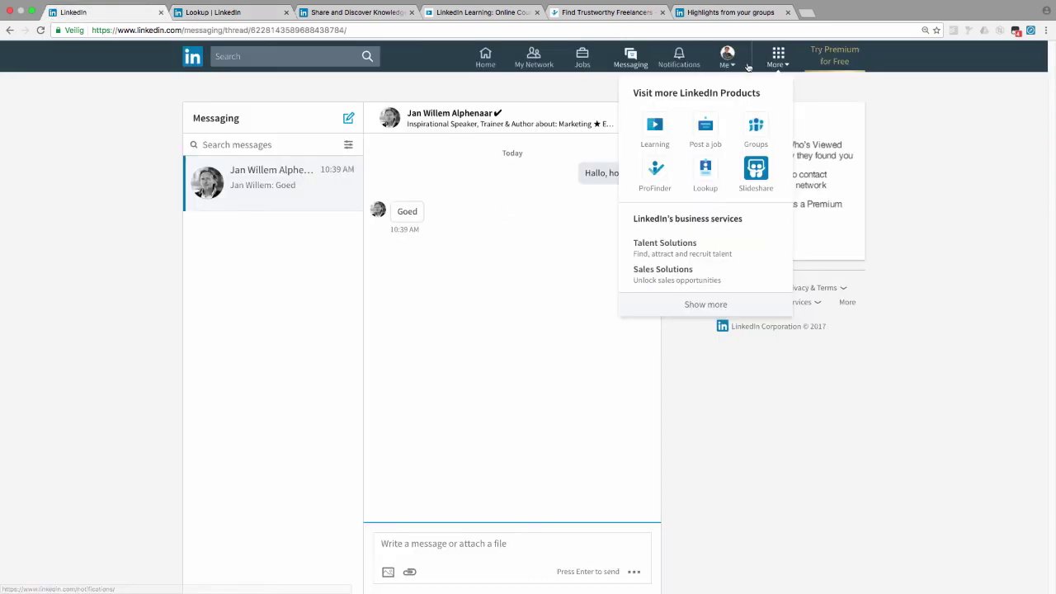
Step: Preview the search suggestions and dismiss them, briefly toggling the products list open and closed
left_click(273, 56)
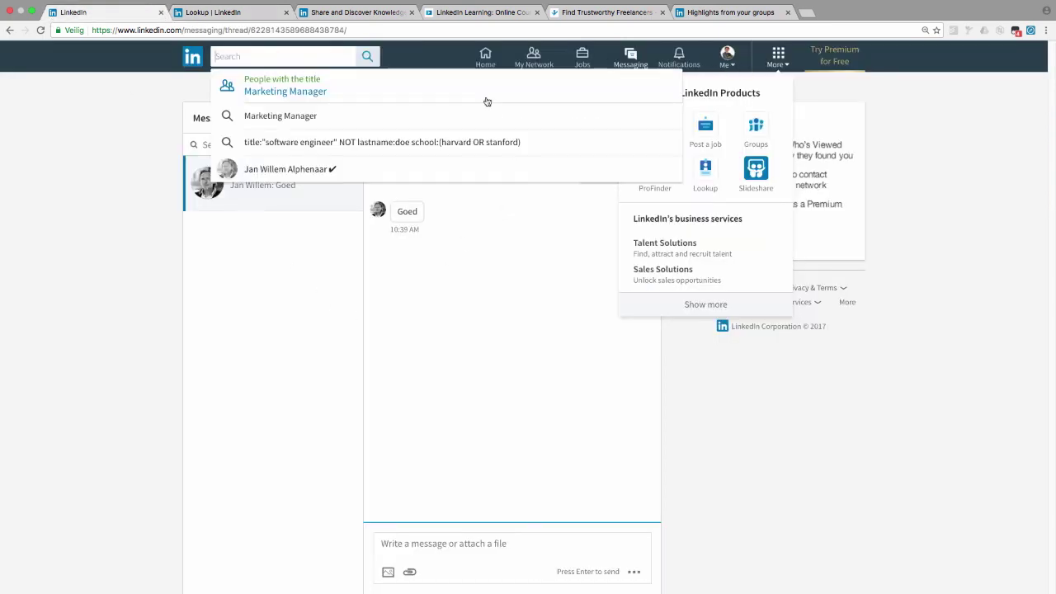
left_click(786, 66)
left_click(786, 66)
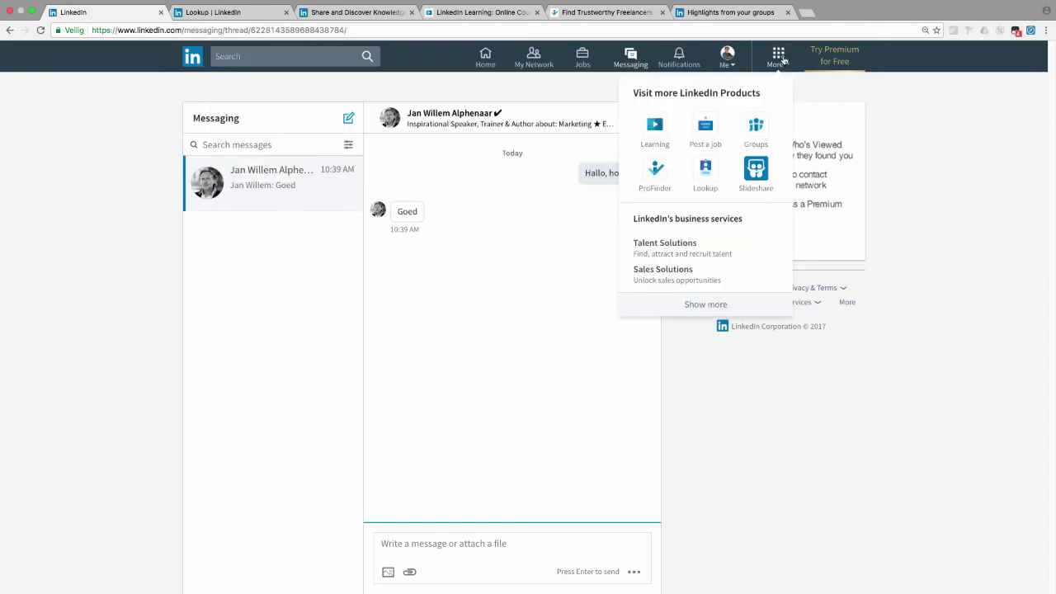
left_click(784, 62)
Step: Expand the products list with Show more to reveal every business service, then close it
left_click(777, 56)
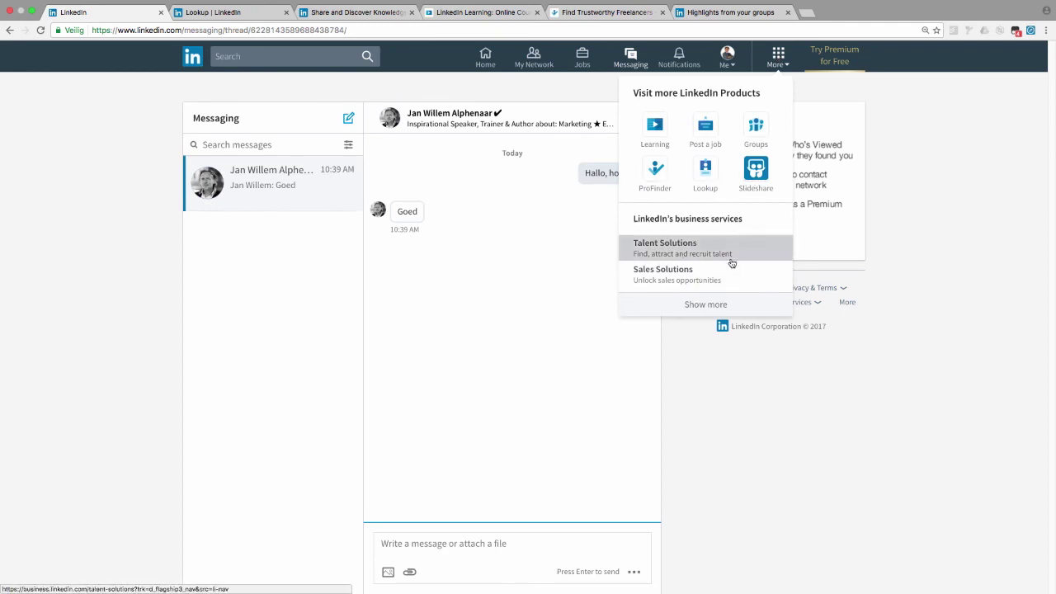
left_click(708, 305)
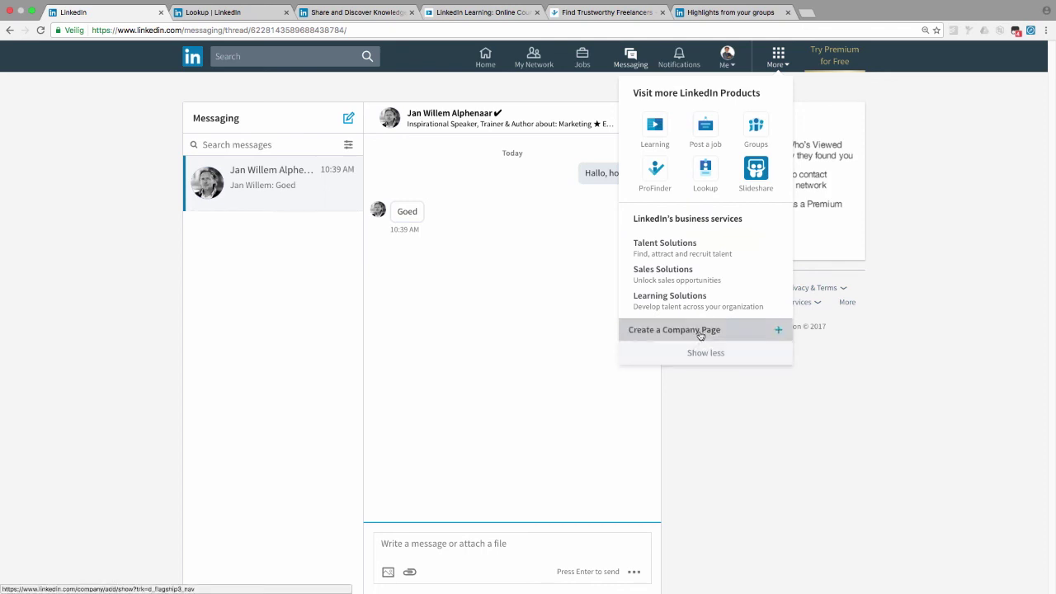
left_click(444, 257)
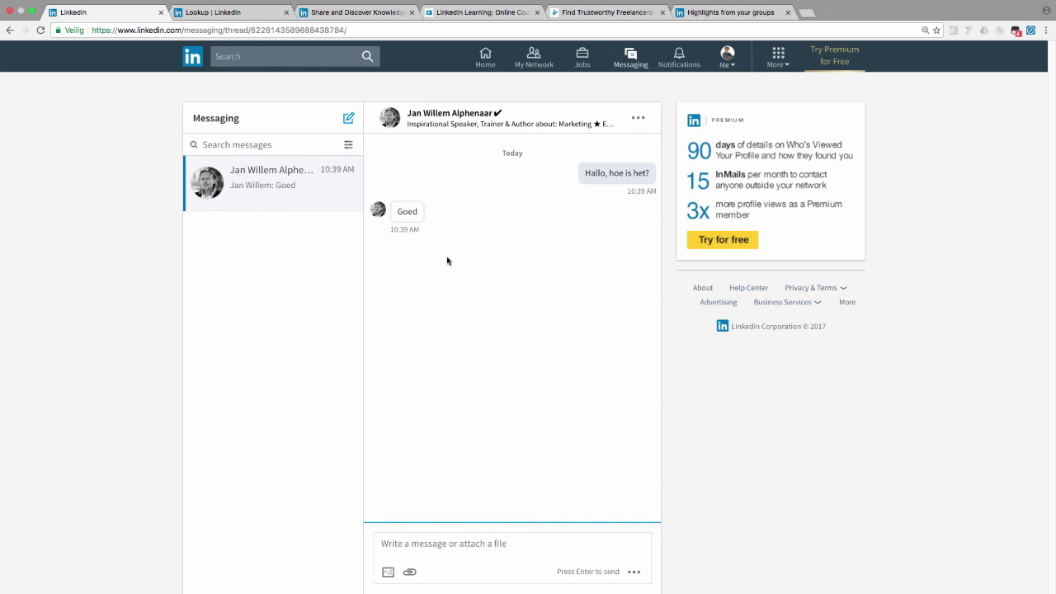
left_click(728, 55)
Step: Open Privacy & Settings in a new tab and dismiss its cookie notice on the Account page
left_click(635, 164)
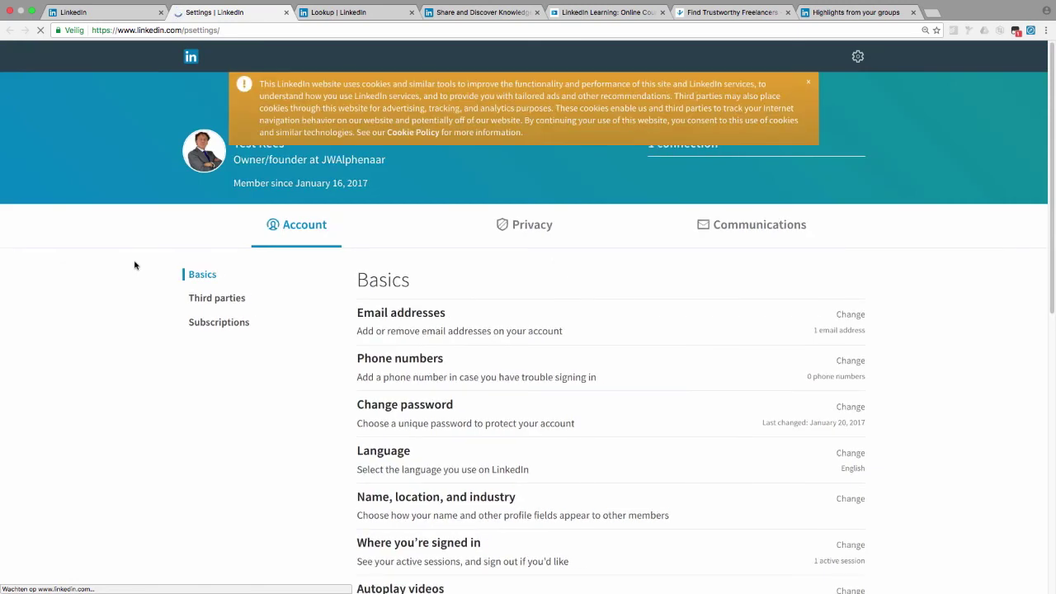
left_click(809, 85)
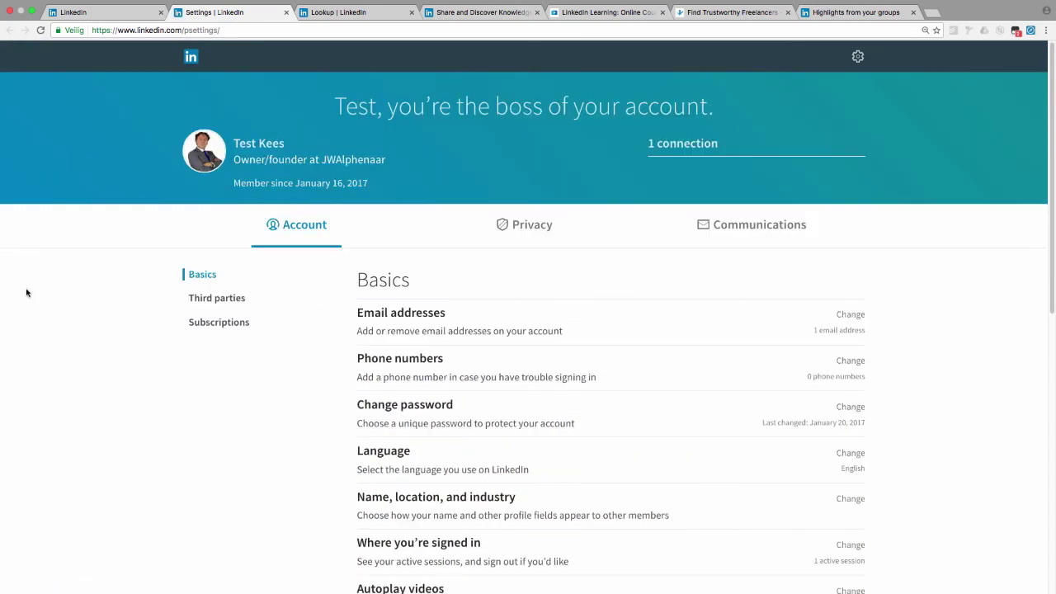
scroll(30, 292, "down", 2)
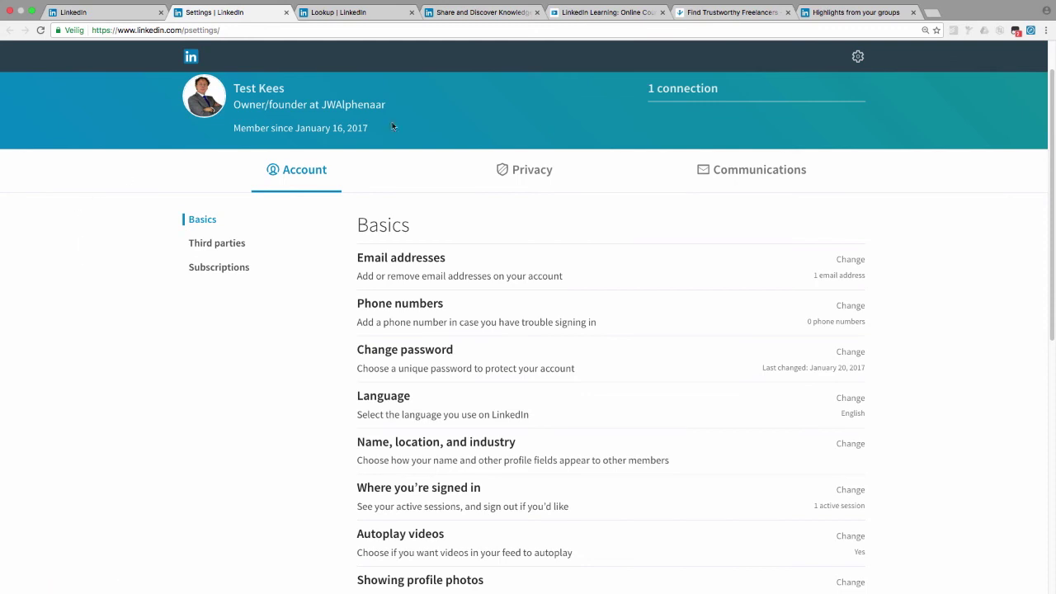
left_click(631, 7)
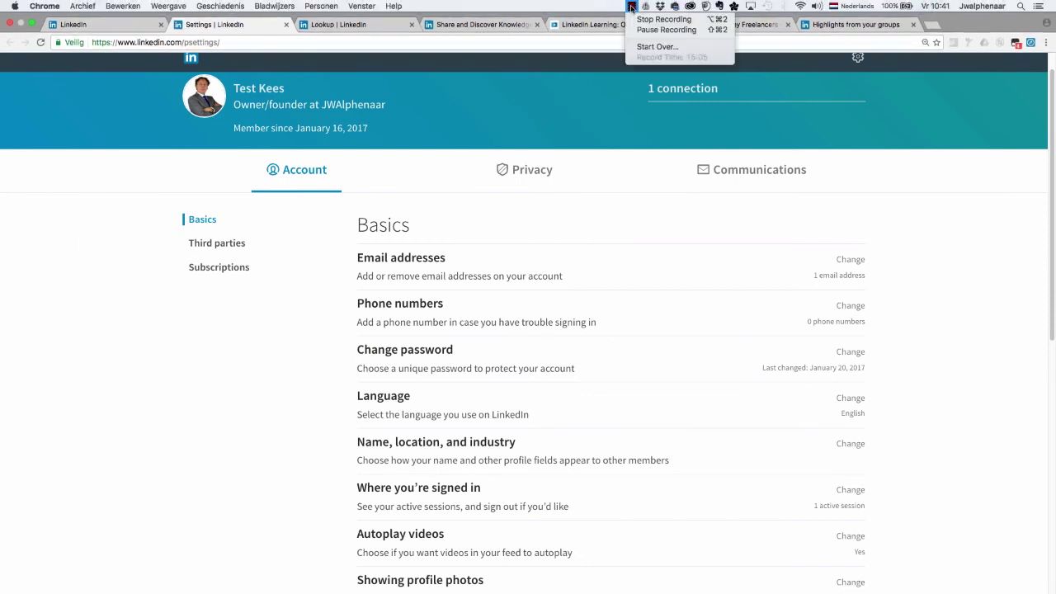